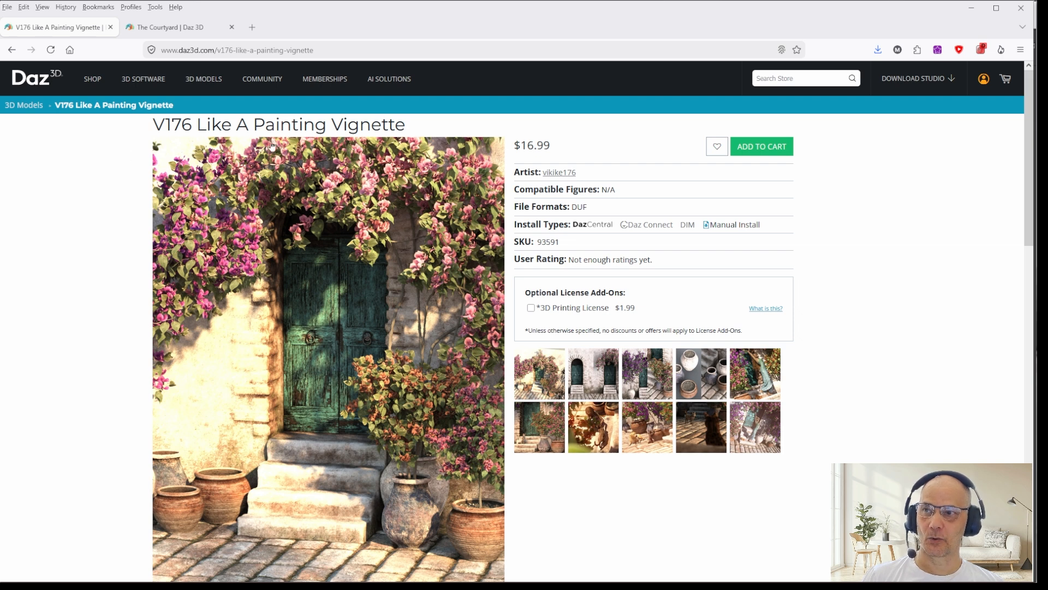
# Step: Switch to DAZ Studio and render the courtyard scene as seen through Camera, closing the render without saving it
pyautogui.click(971, 9)
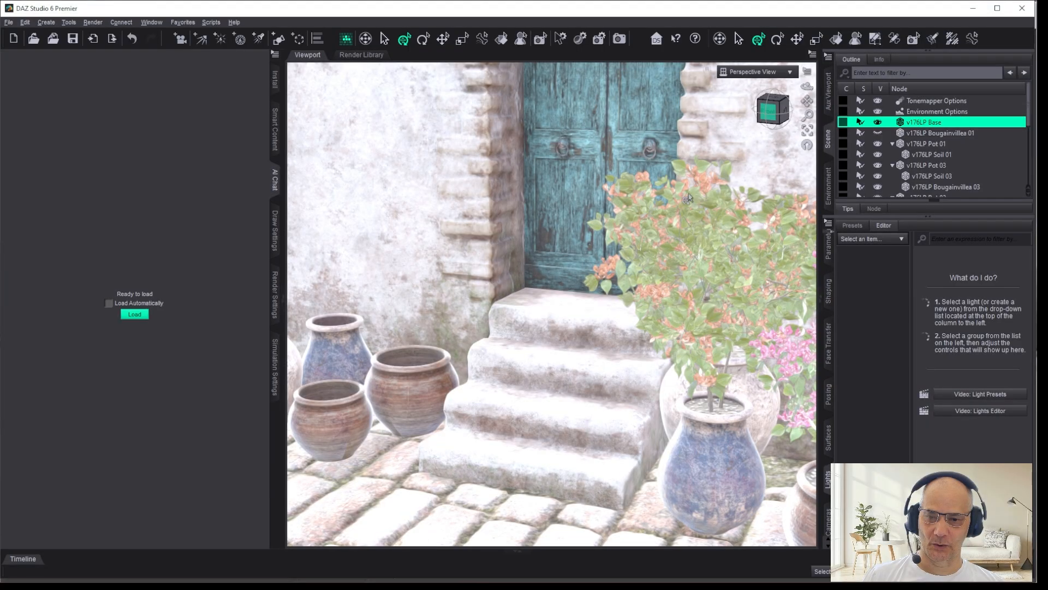
pyautogui.click(756, 72)
pyautogui.click(746, 176)
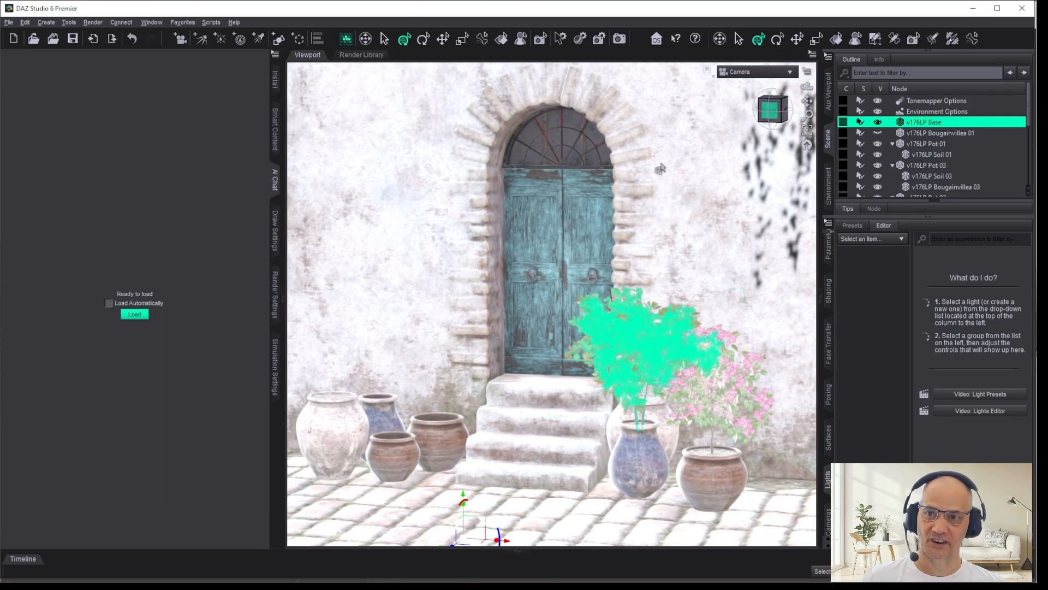
pyautogui.click(752, 75)
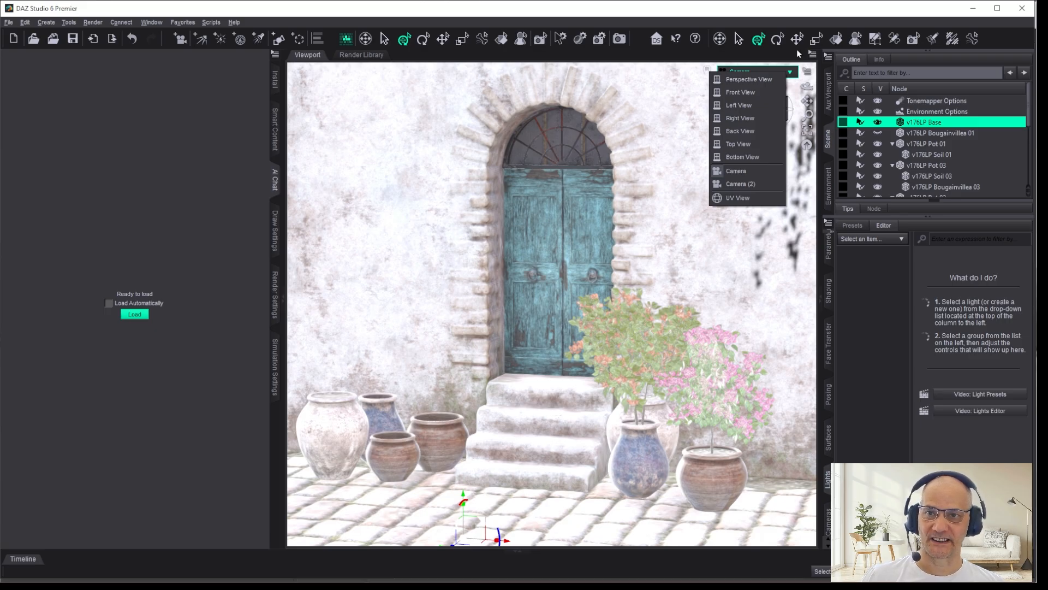
pyautogui.click(730, 63)
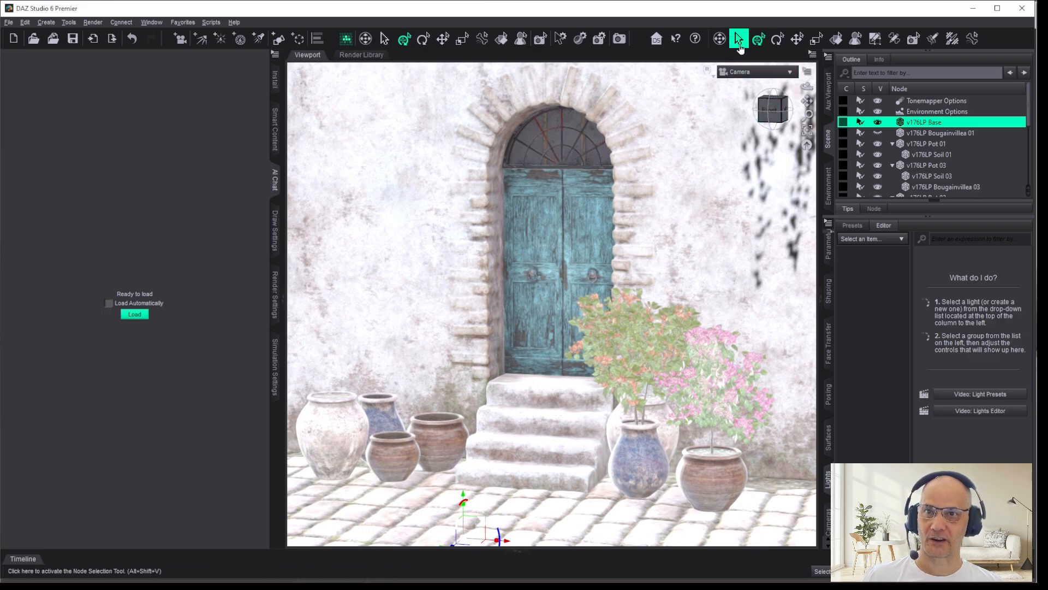
pyautogui.click(619, 39)
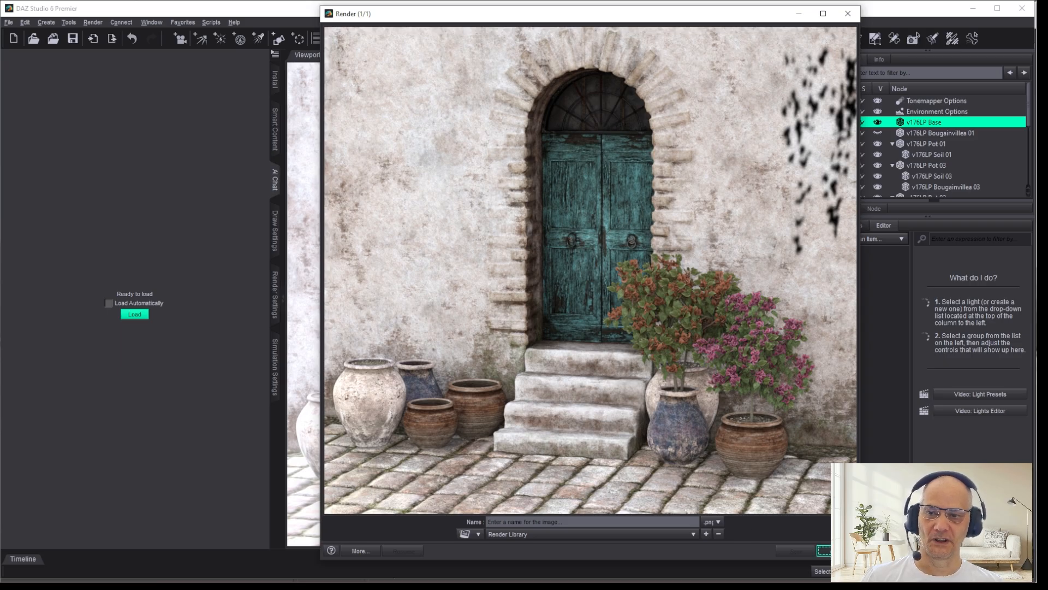
pyautogui.click(841, 551)
# Step: Return to Perspective View and examine the soil in the white pot beside the steps up close
pyautogui.click(752, 73)
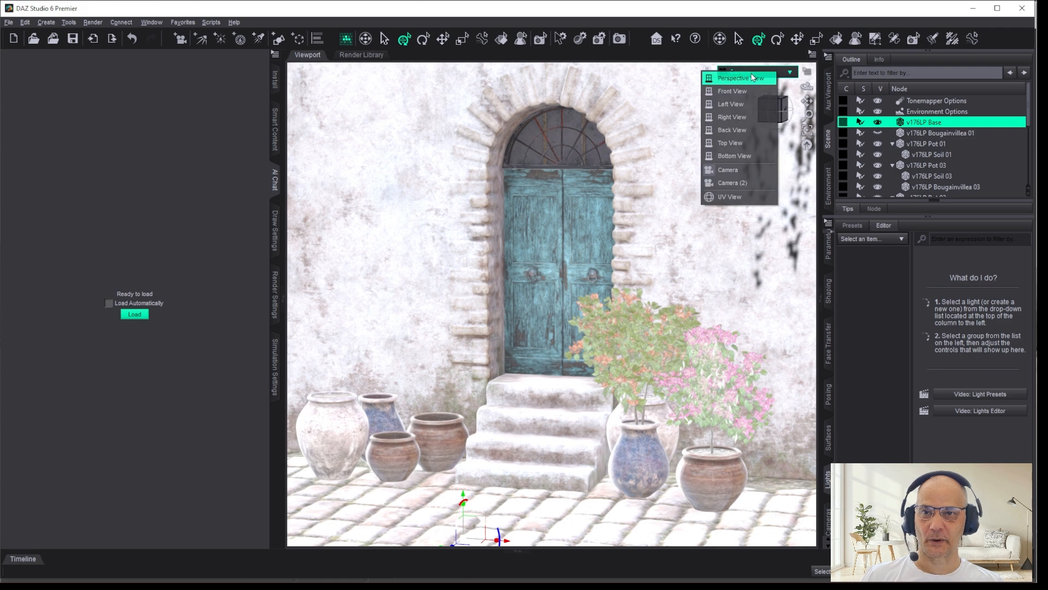
pyautogui.click(756, 82)
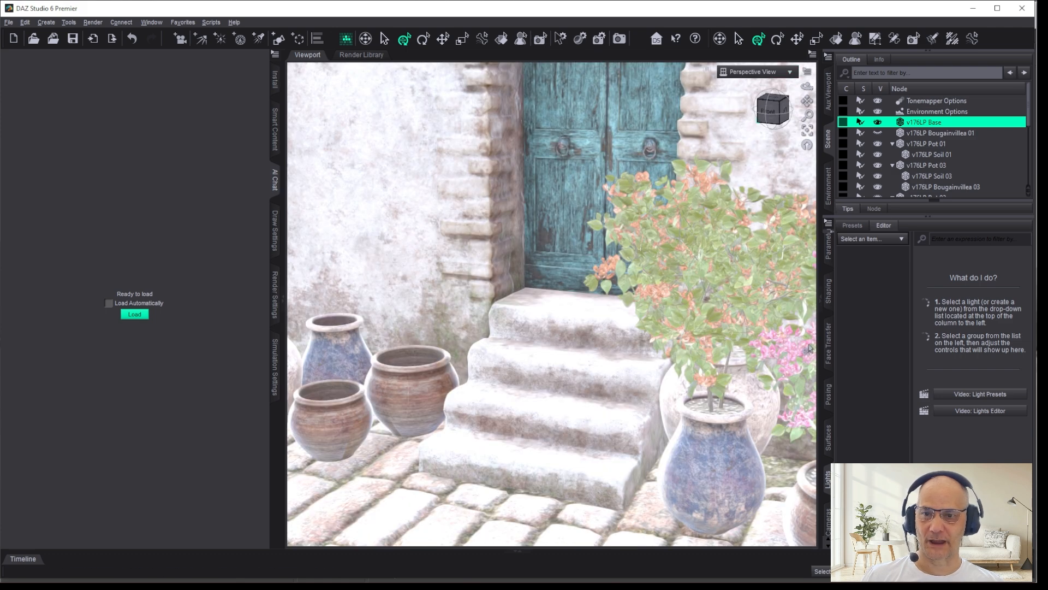
pyautogui.moveTo(768, 112); pyautogui.dragTo(827, 112)
pyautogui.scroll(6, 763, 273)
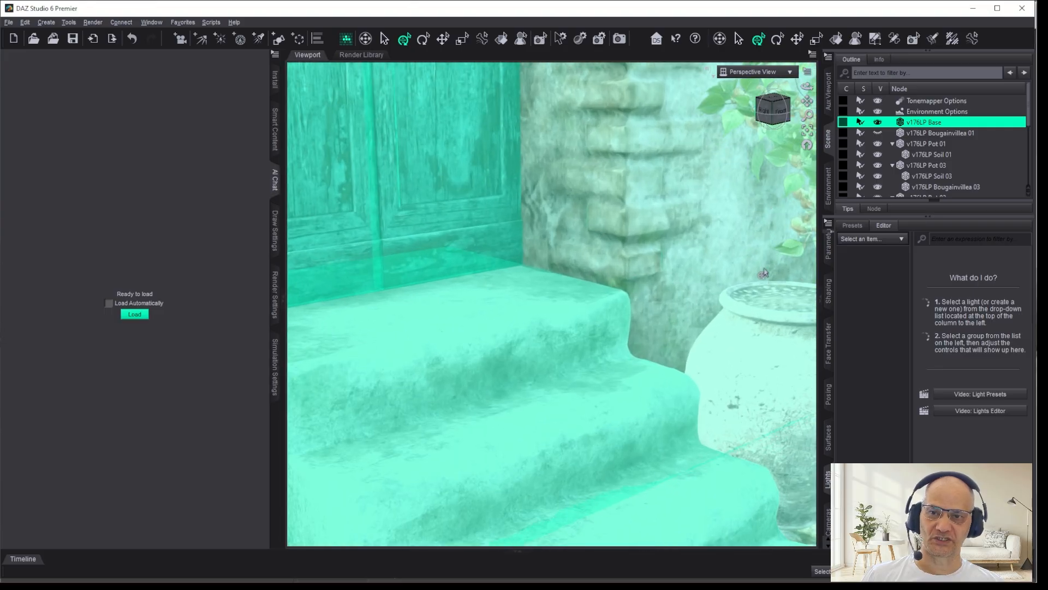
pyautogui.scroll(1, 764, 272)
pyautogui.moveTo(808, 102); pyautogui.dragTo(809, 103)
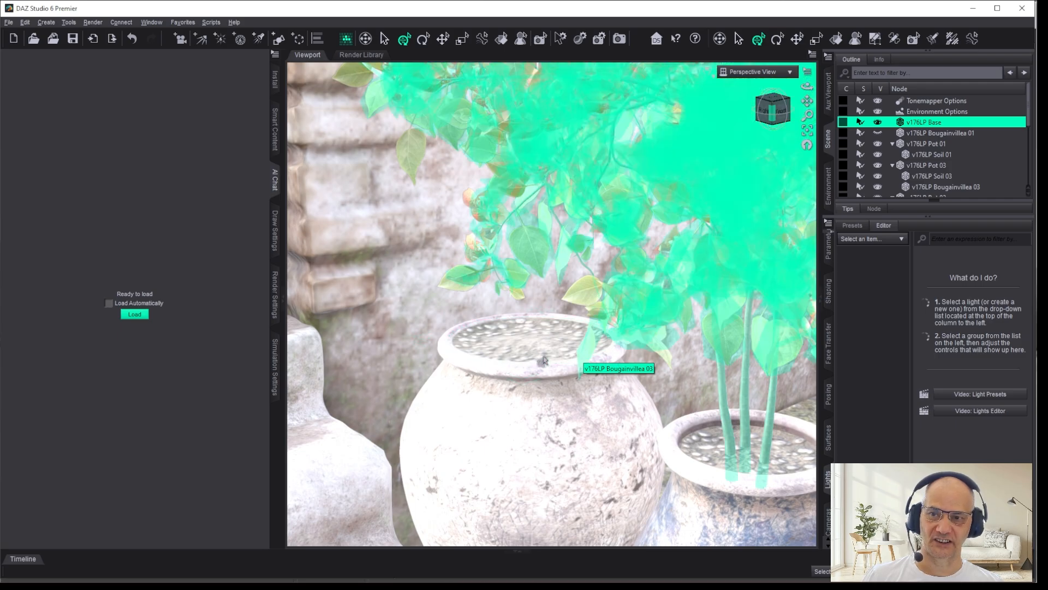
pyautogui.scroll(2, 513, 345)
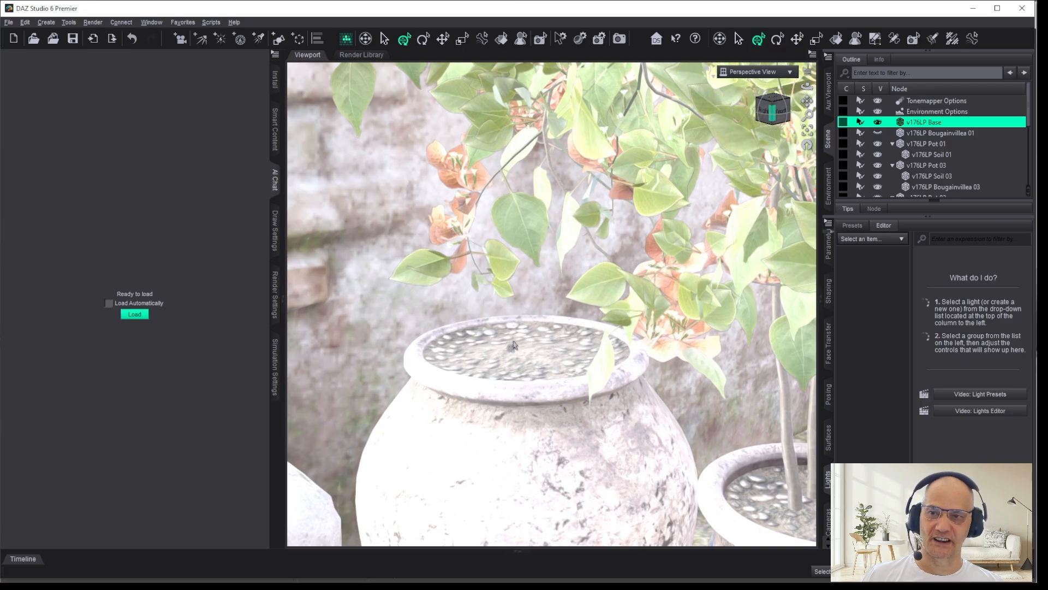
pyautogui.scroll(3, 527, 325)
pyautogui.moveTo(806, 101); pyautogui.dragTo(917, 62)
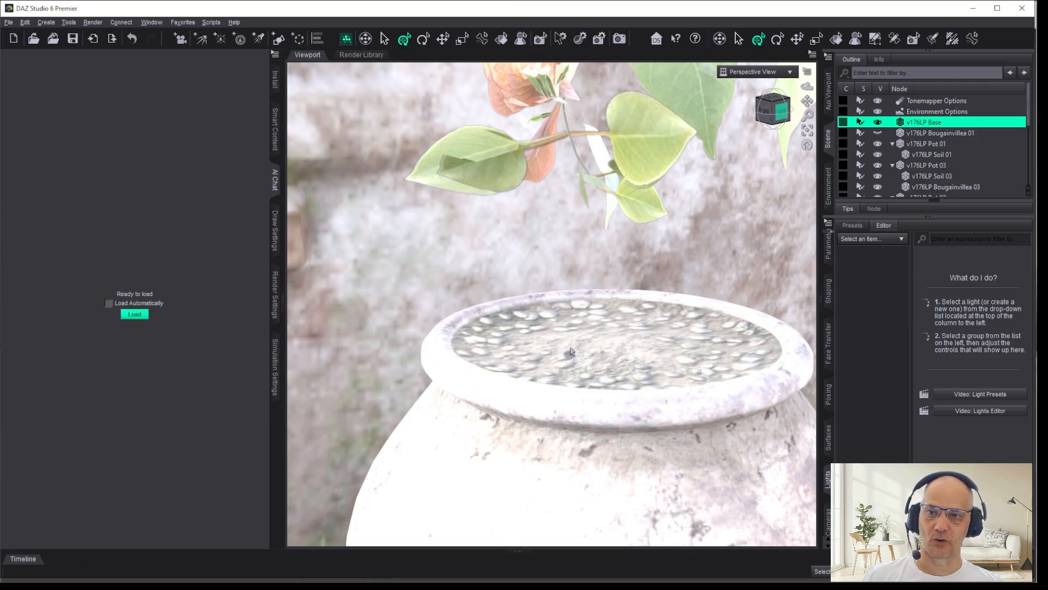
# Step: Render the close-up of the white pot's soil, then stop and close the render without saving it
pyautogui.click(619, 39)
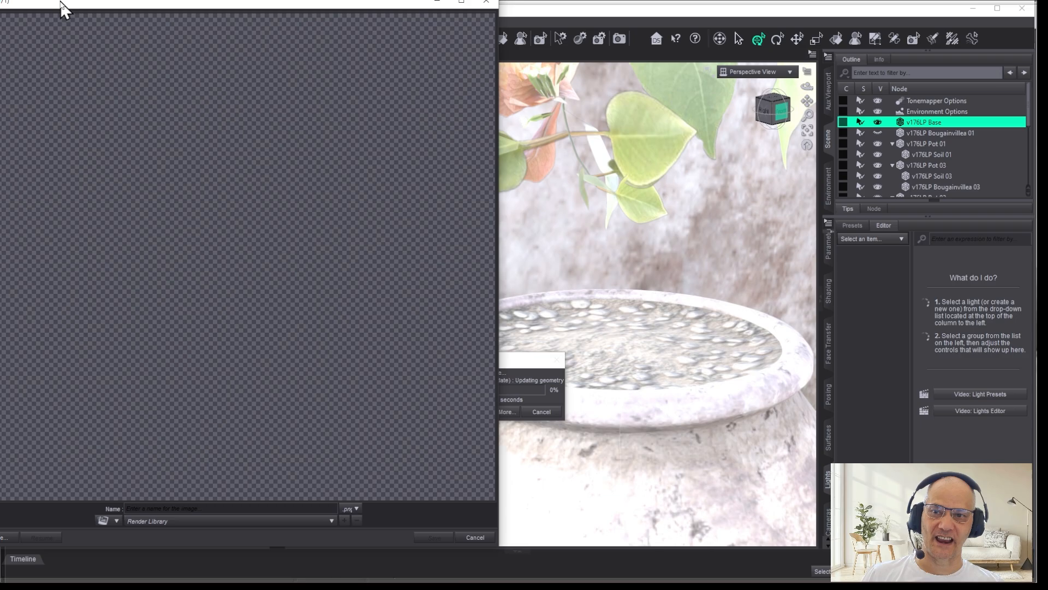
pyautogui.moveTo(64, 10); pyautogui.dragTo(176, 17)
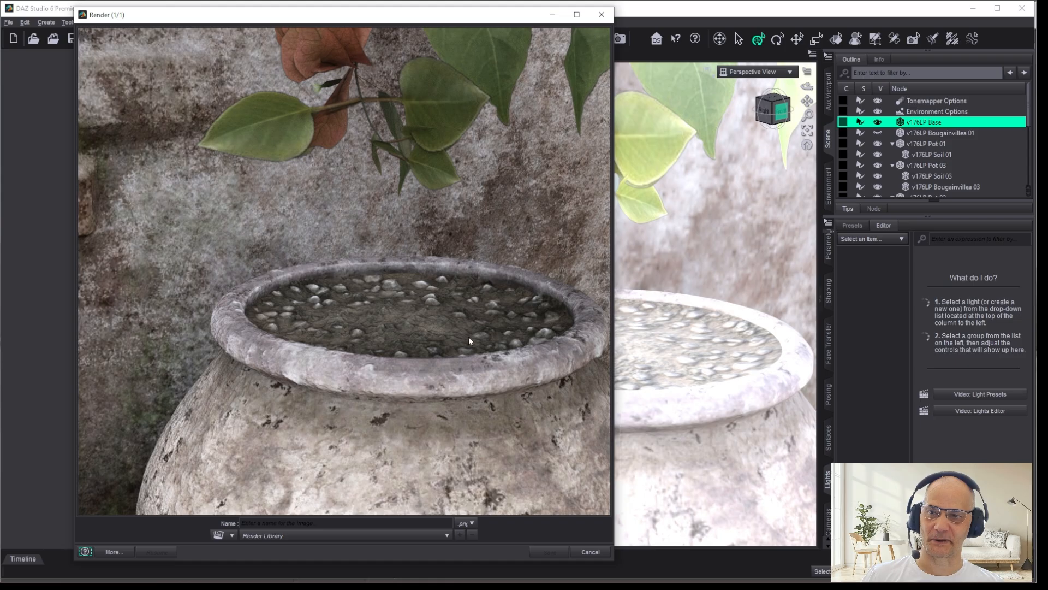
pyautogui.click(592, 551)
pyautogui.click(318, 296)
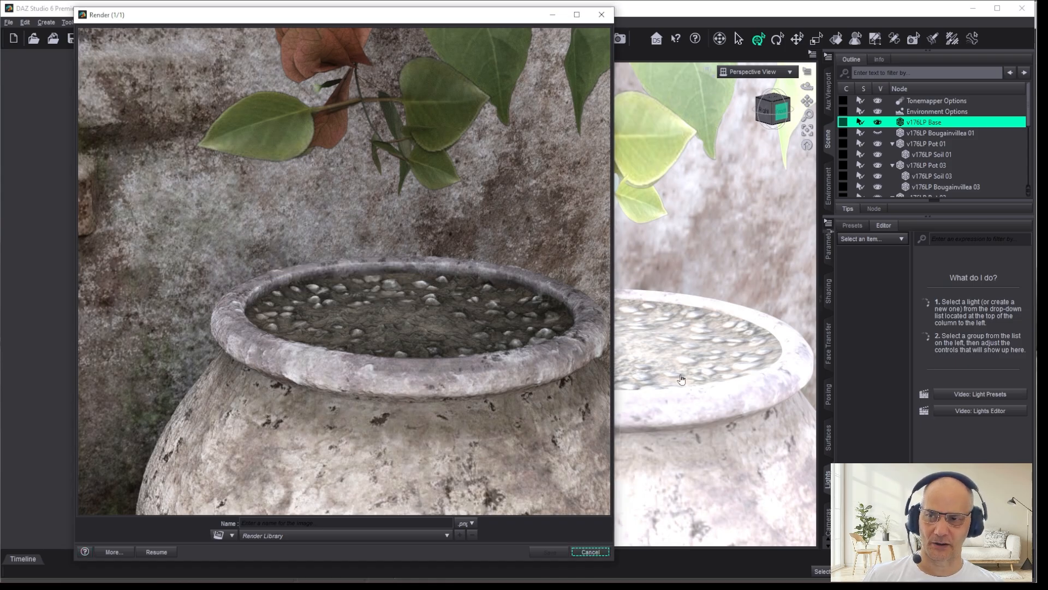
pyautogui.click(590, 551)
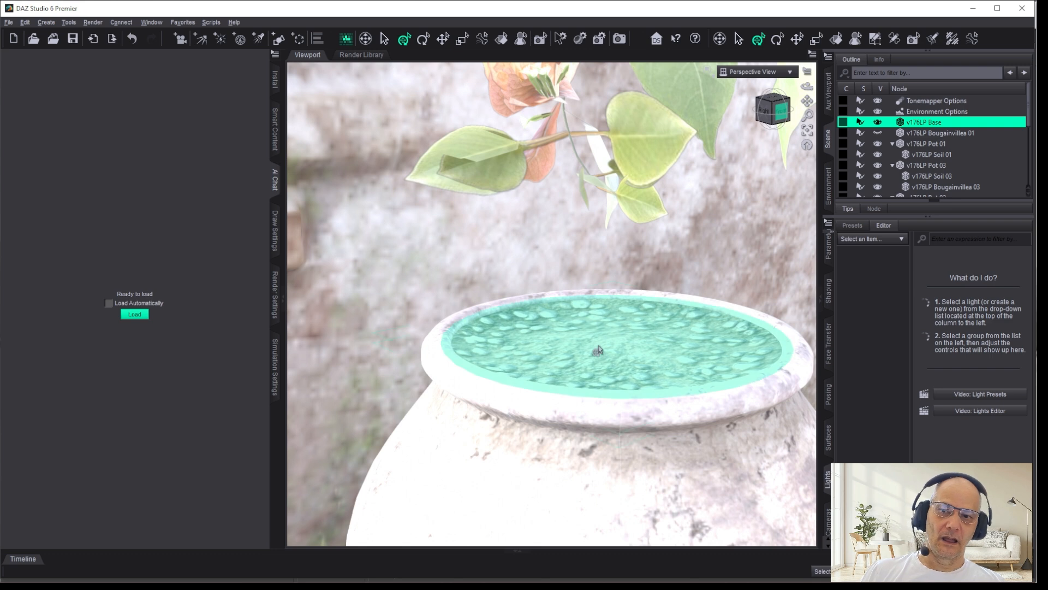
# Step: Select the soil in the white pot and show its mesh in the Hidden Line draw style
pyautogui.click(598, 351)
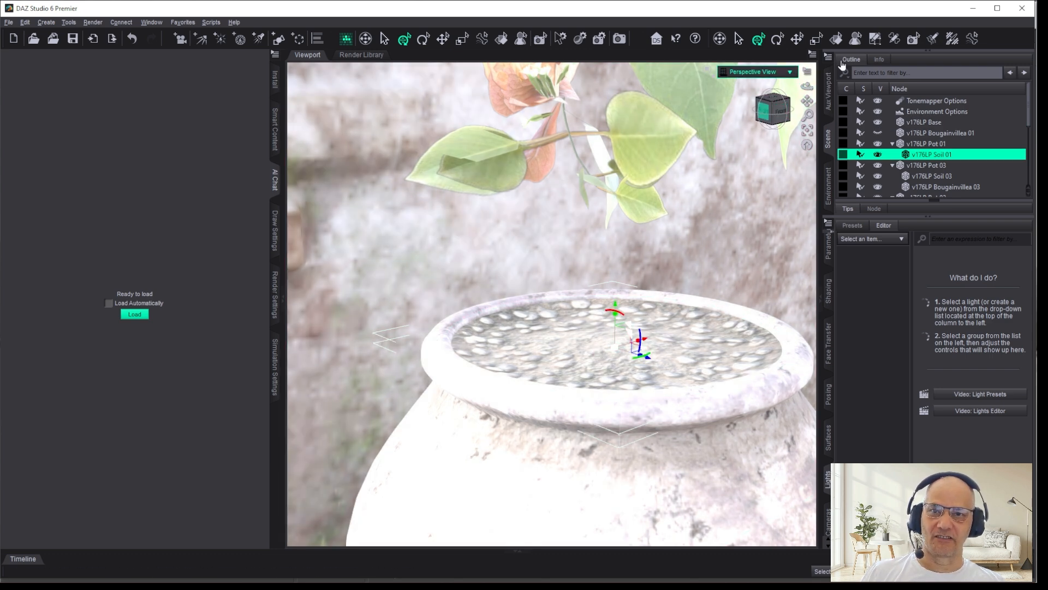
pyautogui.click(708, 74)
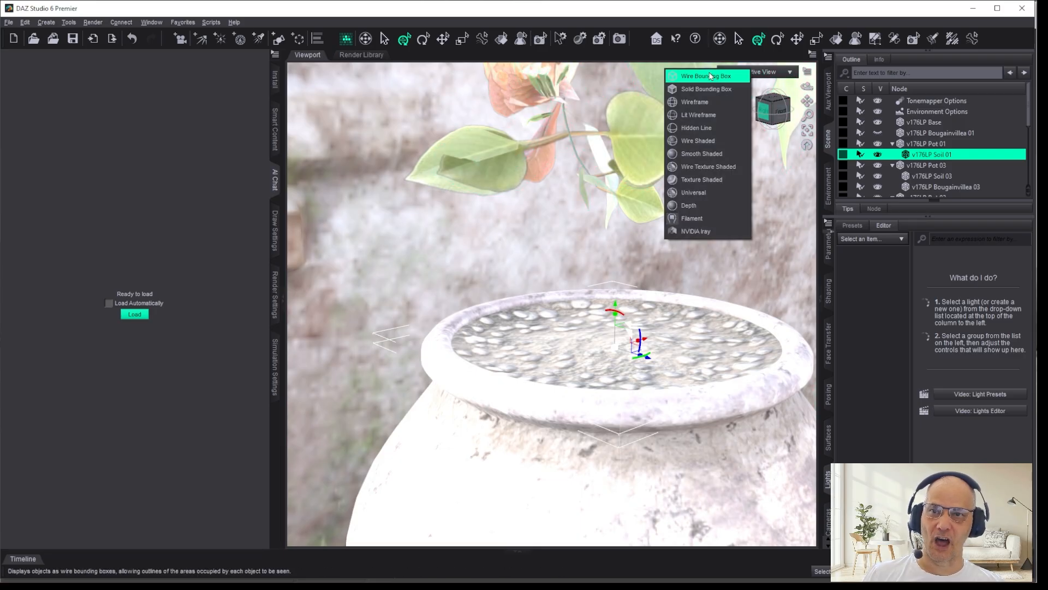
pyautogui.click(699, 135)
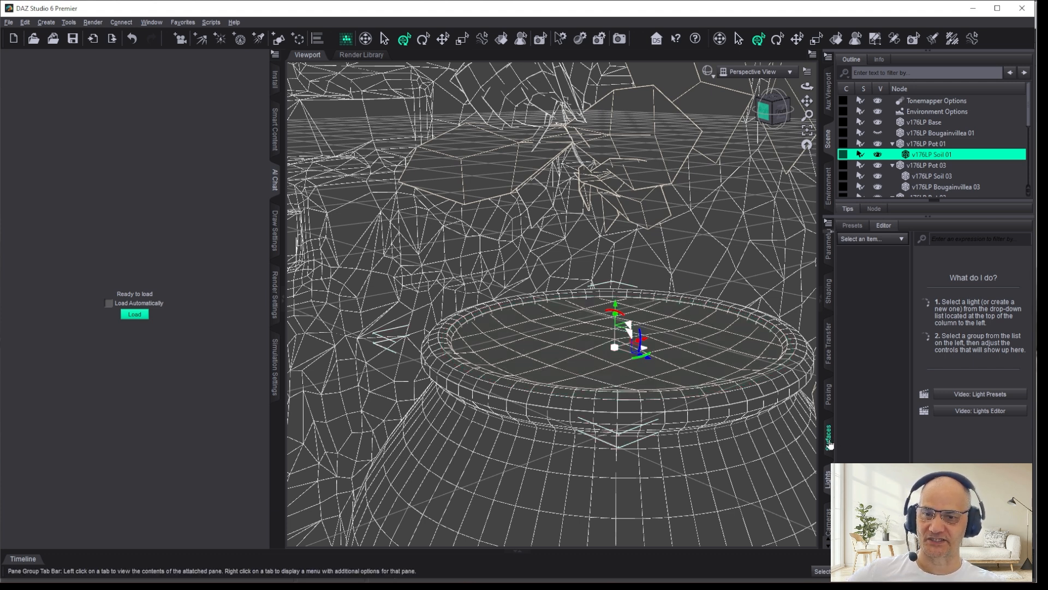
# Step: Examine the surface settings of v176LP Soil 01, from its Base Color texture down to its Normal Map
pyautogui.click(828, 440)
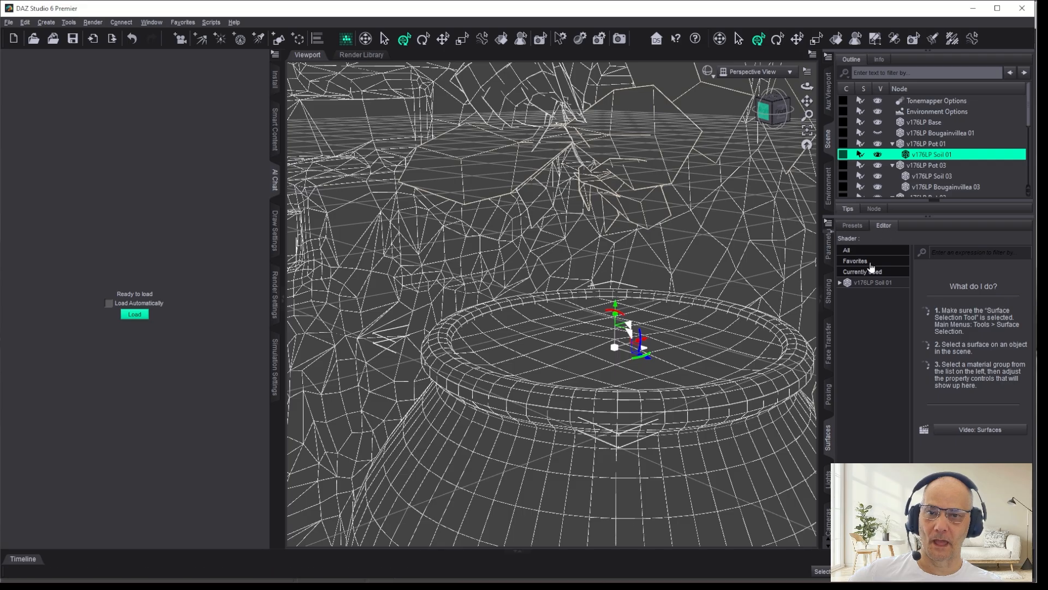
pyautogui.click(871, 283)
pyautogui.moveTo(920, 407)
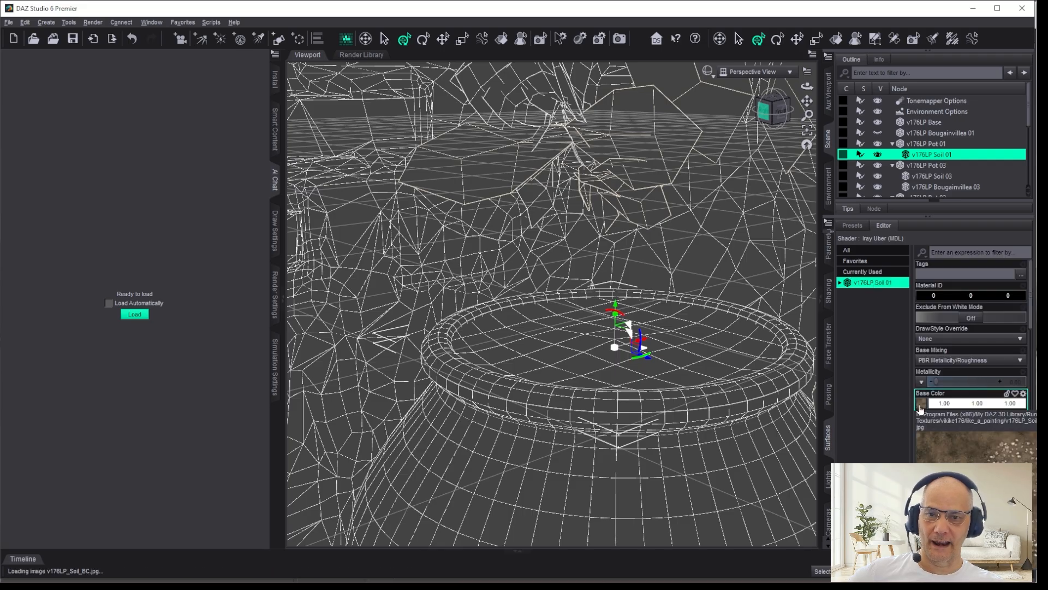
pyautogui.scroll(-10, 972, 339)
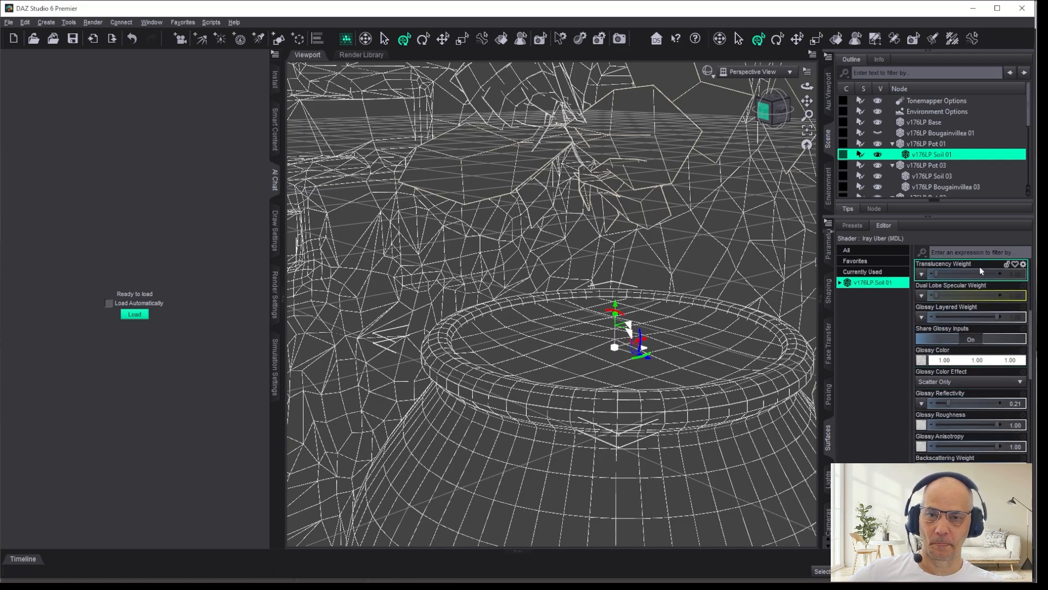
pyautogui.scroll(-1, 954, 320)
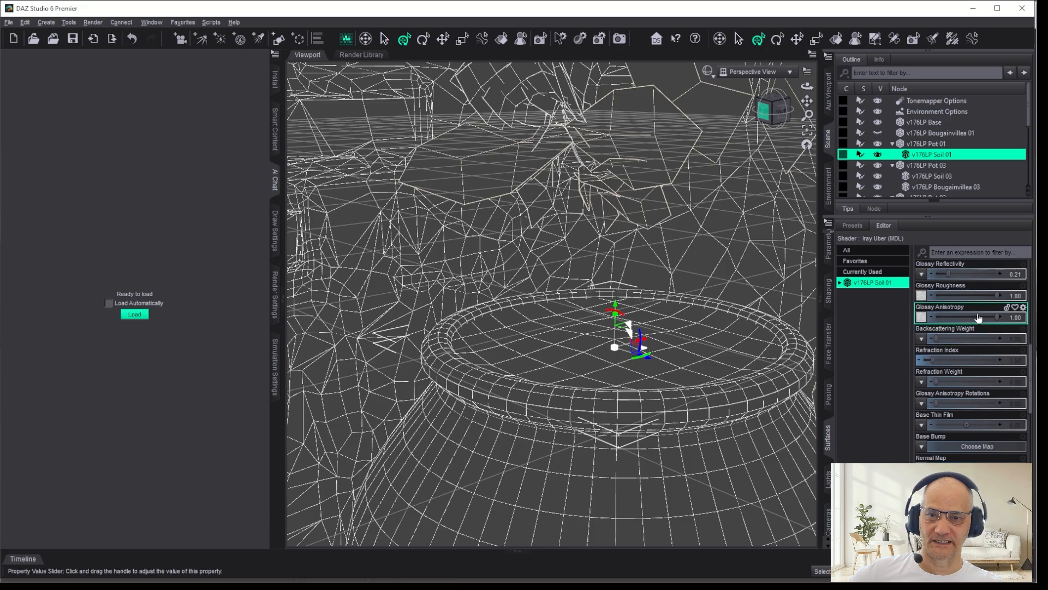
pyautogui.scroll(-2, 958, 353)
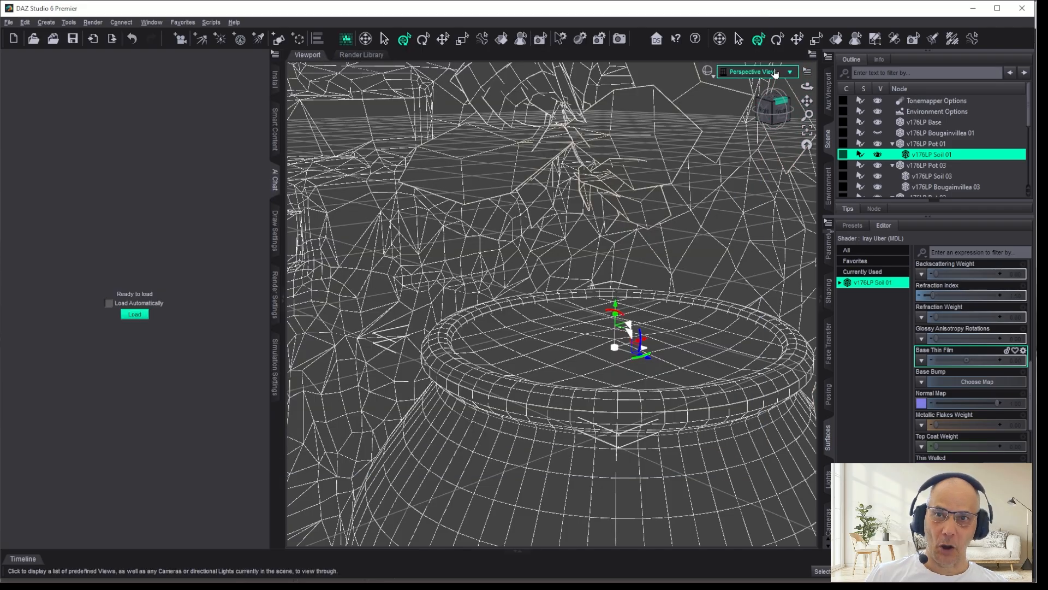
# Step: Show the pot in the Filament draw style and inspect the soil's Normal Map
pyautogui.click(708, 71)
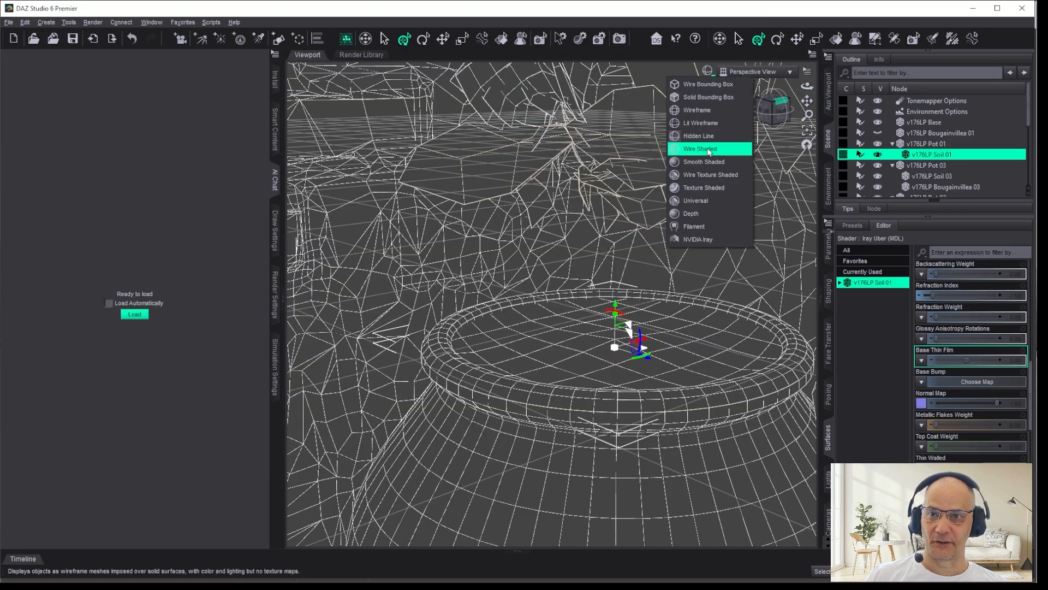
pyautogui.click(710, 226)
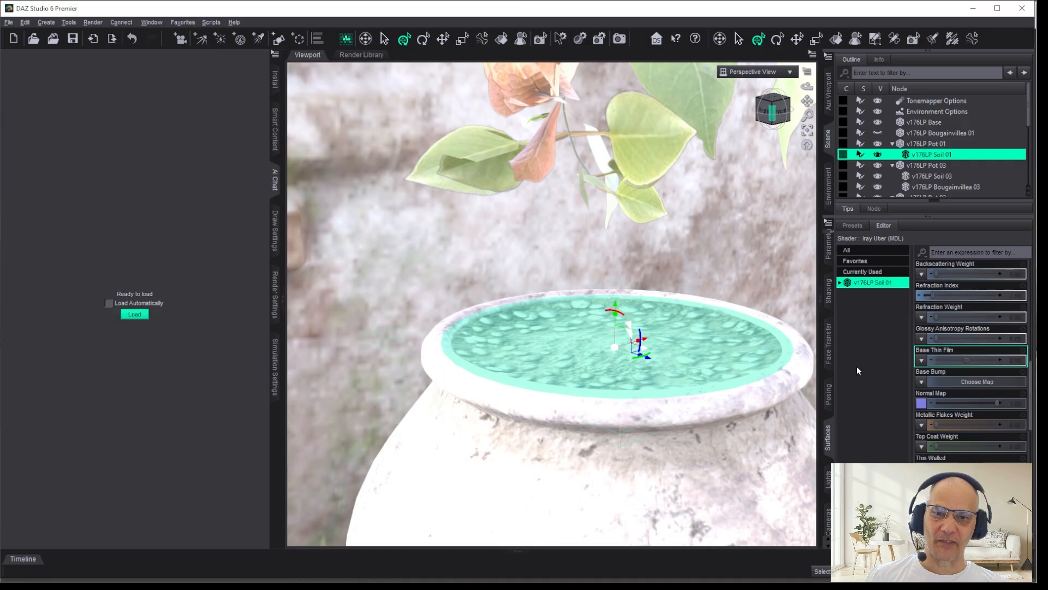
pyautogui.moveTo(922, 404)
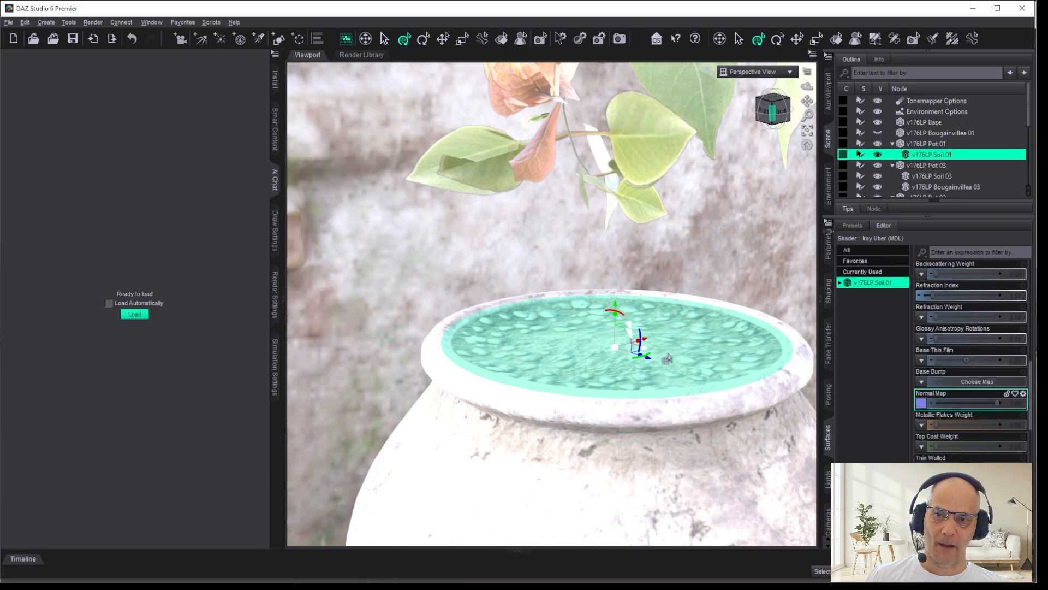
# Step: Examine the stonework beside the door up close, displaying its mesh in the Hidden Line draw style
pyautogui.scroll(-5, 627, 354)
pyautogui.scroll(-3, 450, 288)
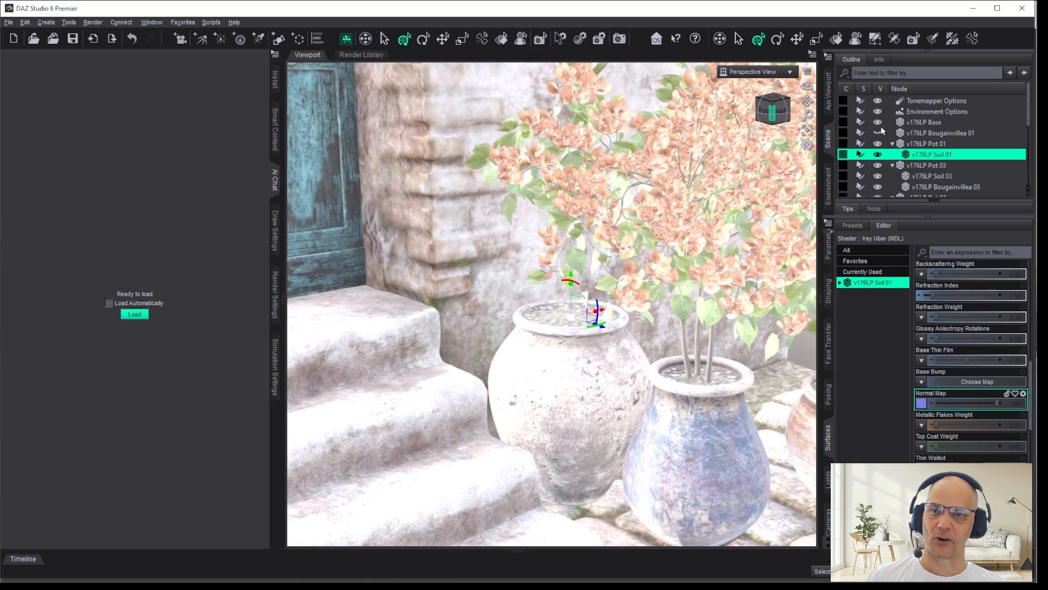
pyautogui.moveTo(809, 102); pyautogui.dragTo(776, 111)
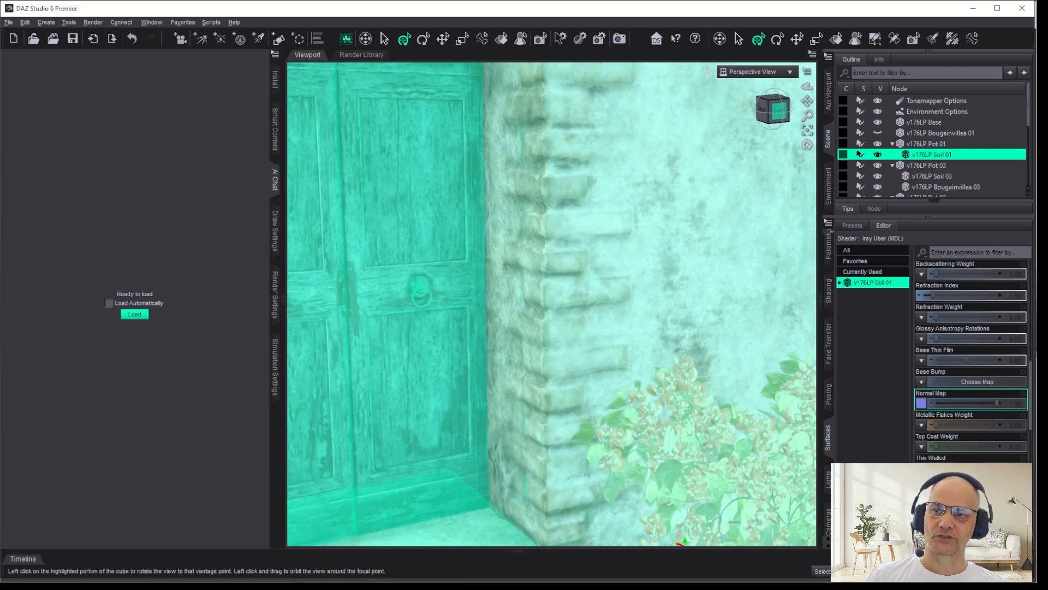
pyautogui.click(776, 111)
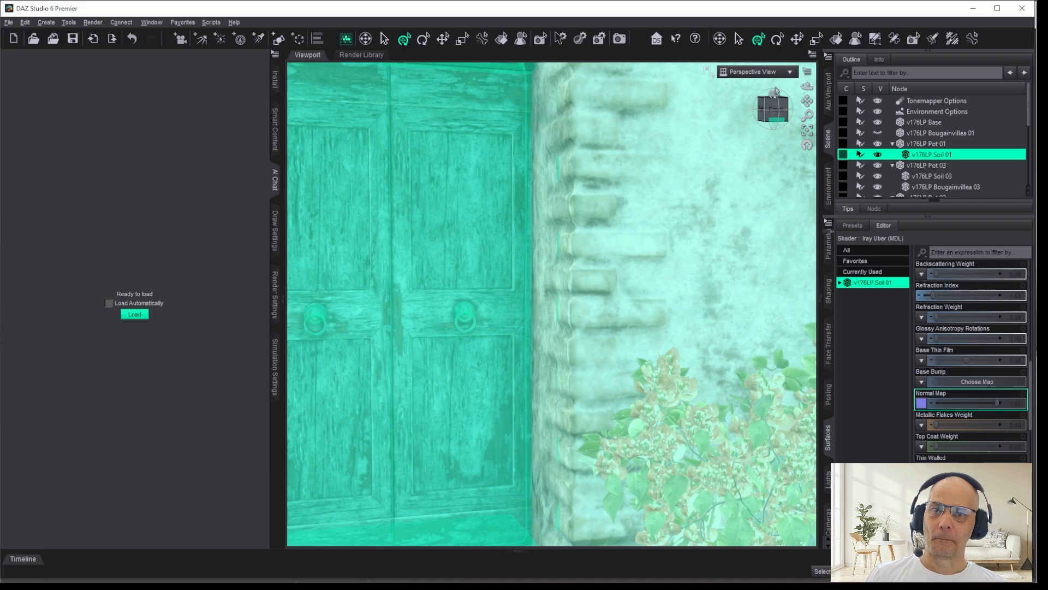
pyautogui.moveTo(762, 111); pyautogui.dragTo(750, 112)
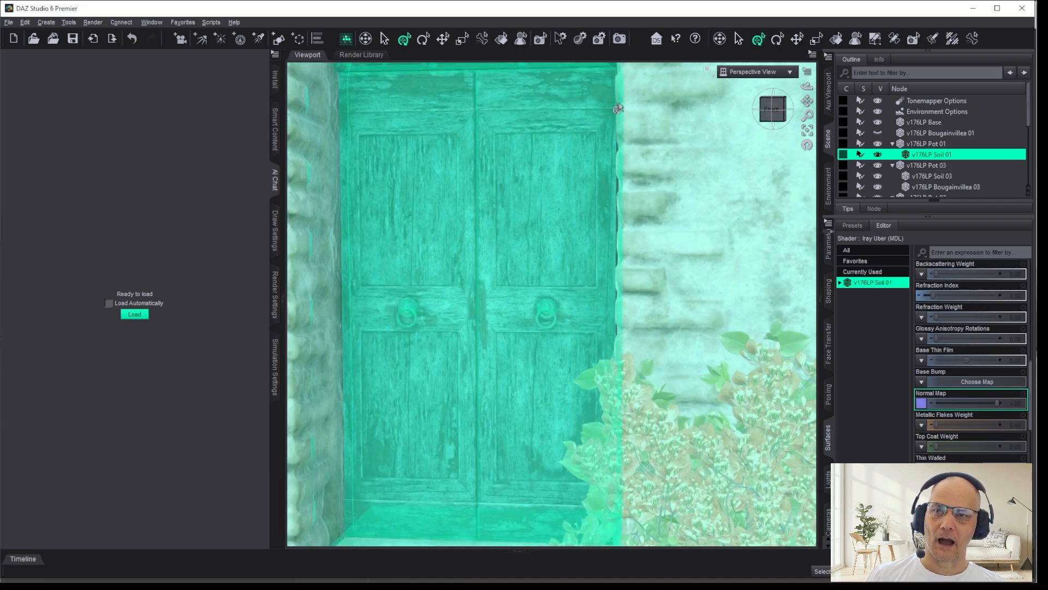
pyautogui.scroll(4, 714, 180)
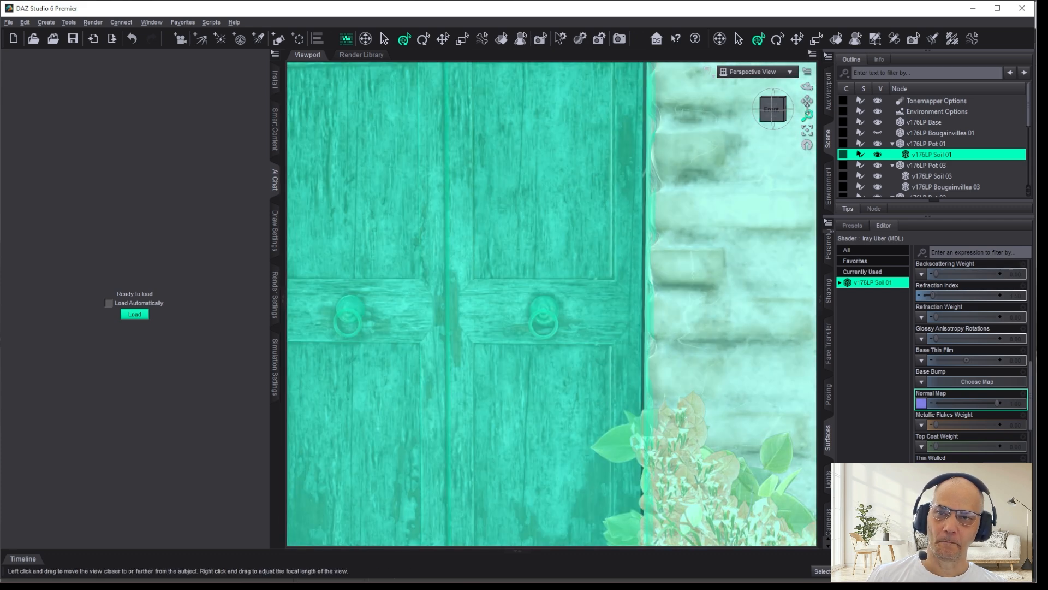
pyautogui.moveTo(807, 102); pyautogui.dragTo(716, 128)
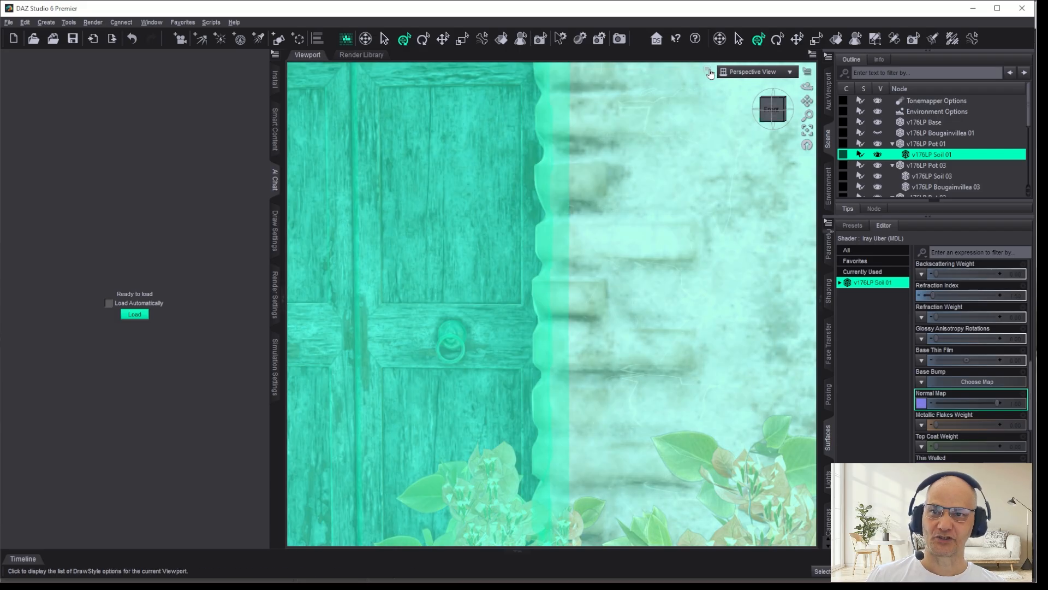
pyautogui.click(709, 72)
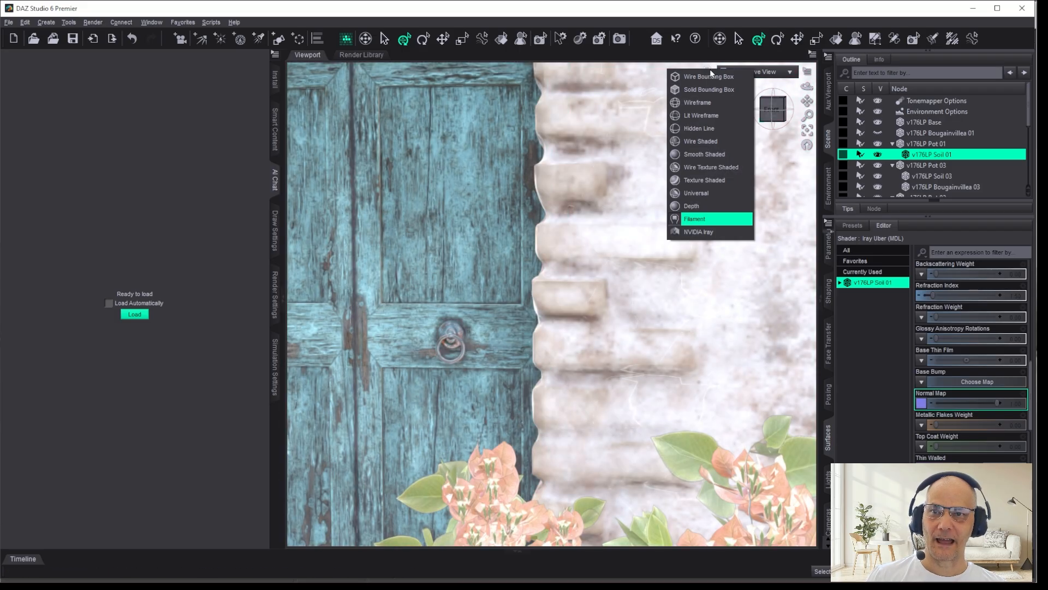
pyautogui.click(702, 129)
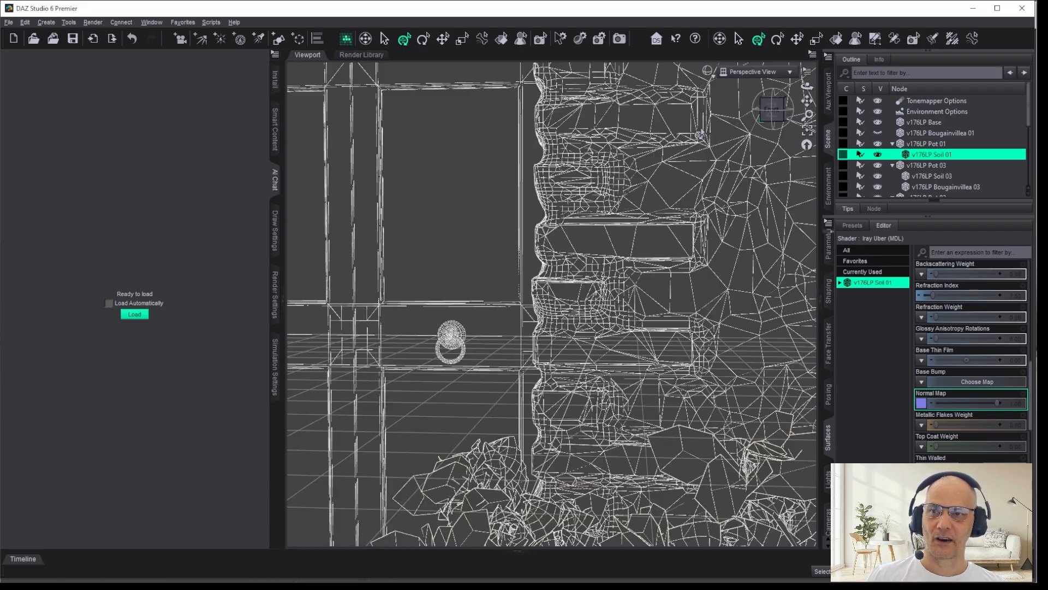
pyautogui.click(771, 109)
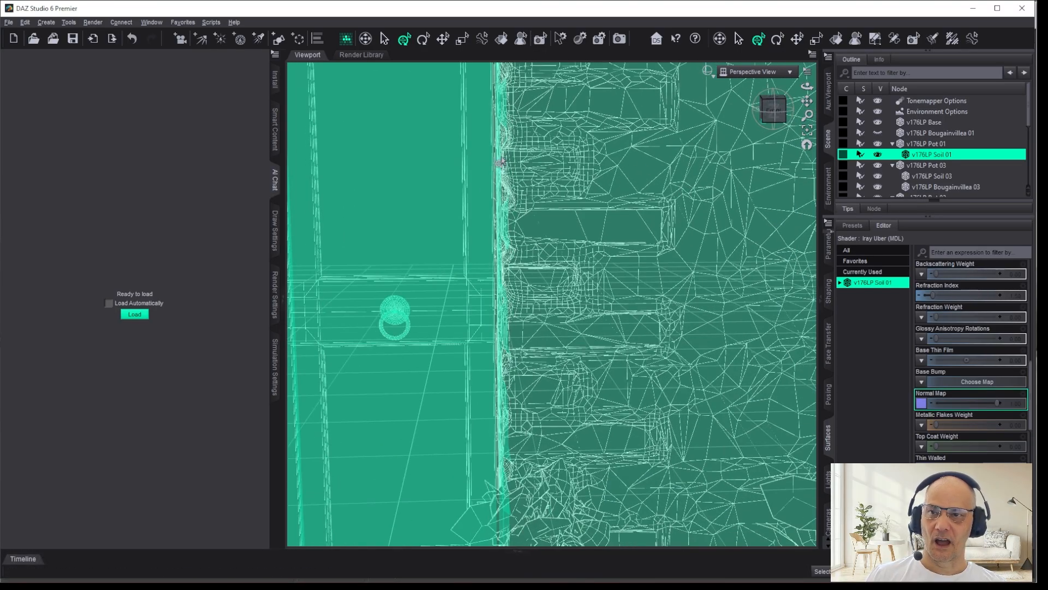
pyautogui.click(774, 111)
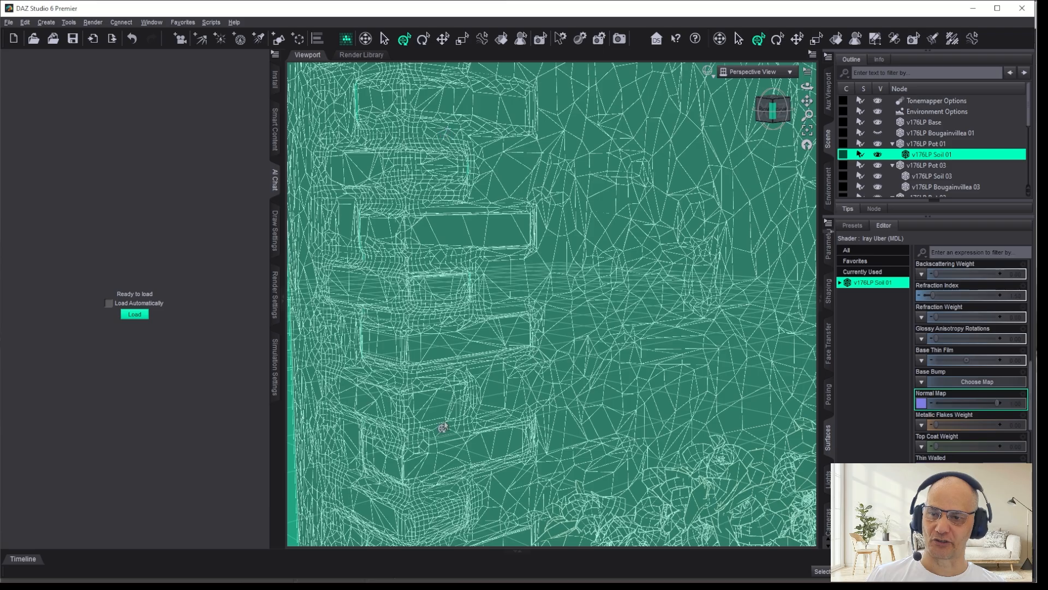
# Step: Examine the door, surrounding stonework and plants from the front in the Wireframe draw style
pyautogui.click(770, 109)
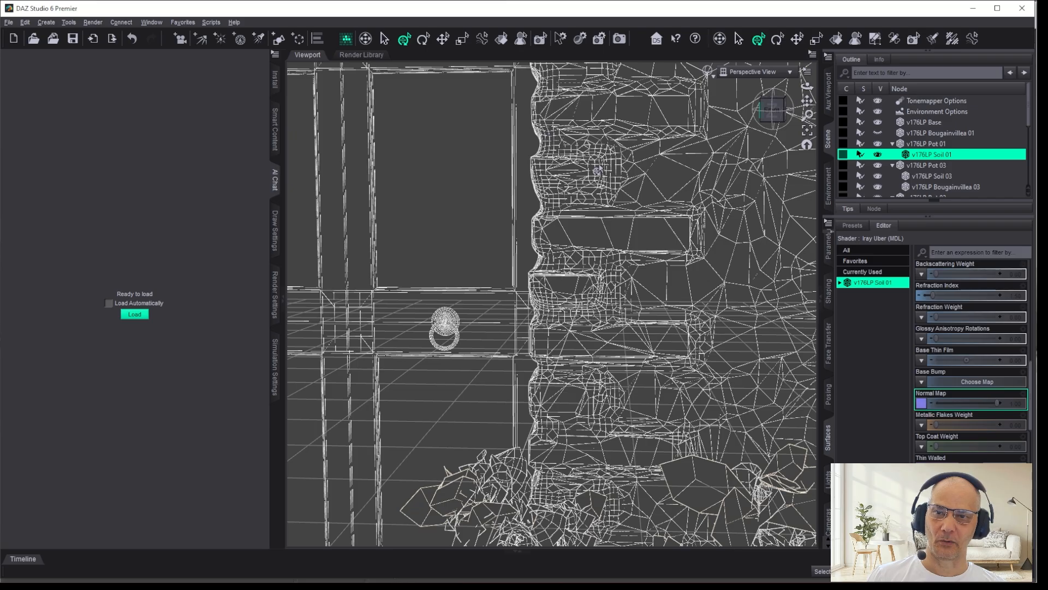
pyautogui.scroll(-4, 617, 248)
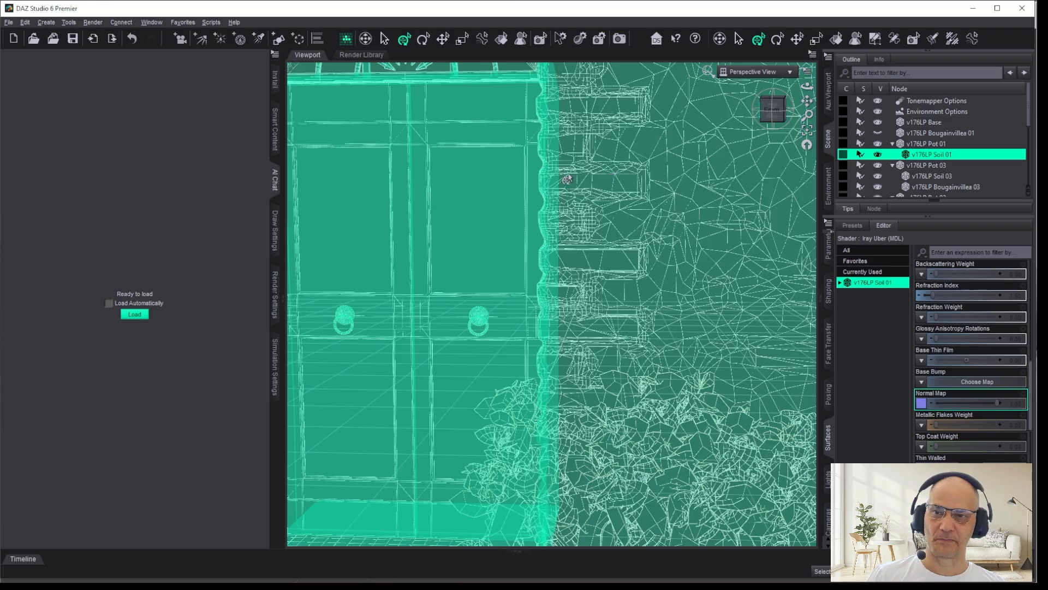
pyautogui.scroll(-5, 600, 197)
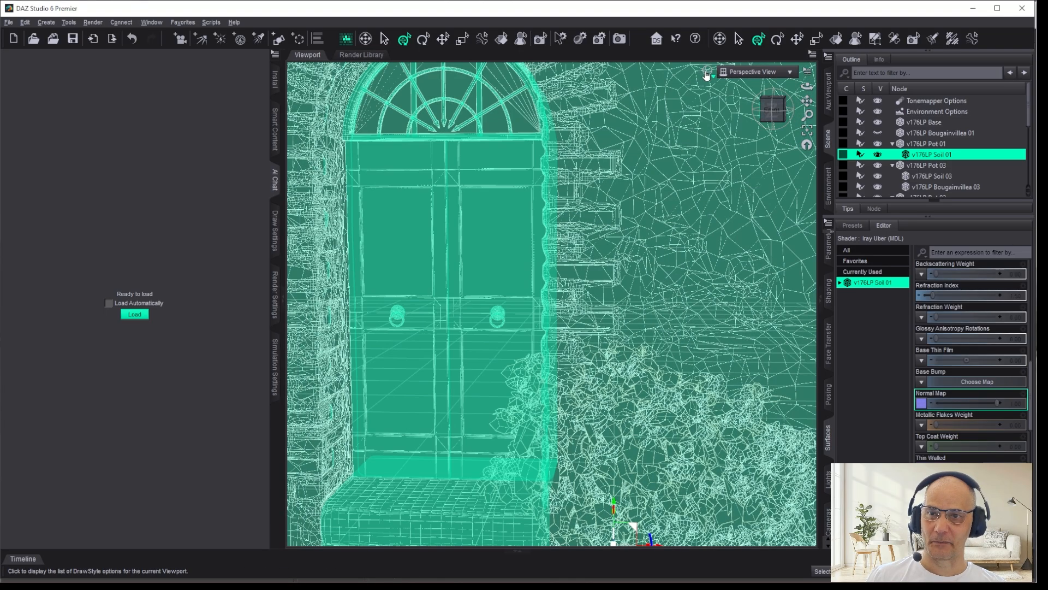
pyautogui.click(704, 73)
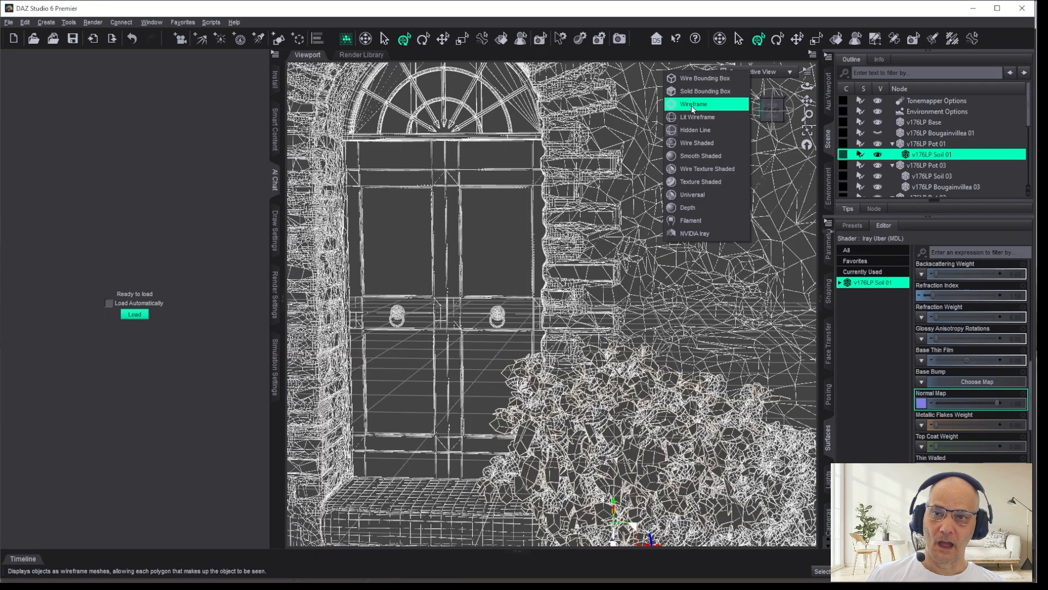
pyautogui.click(972, 10)
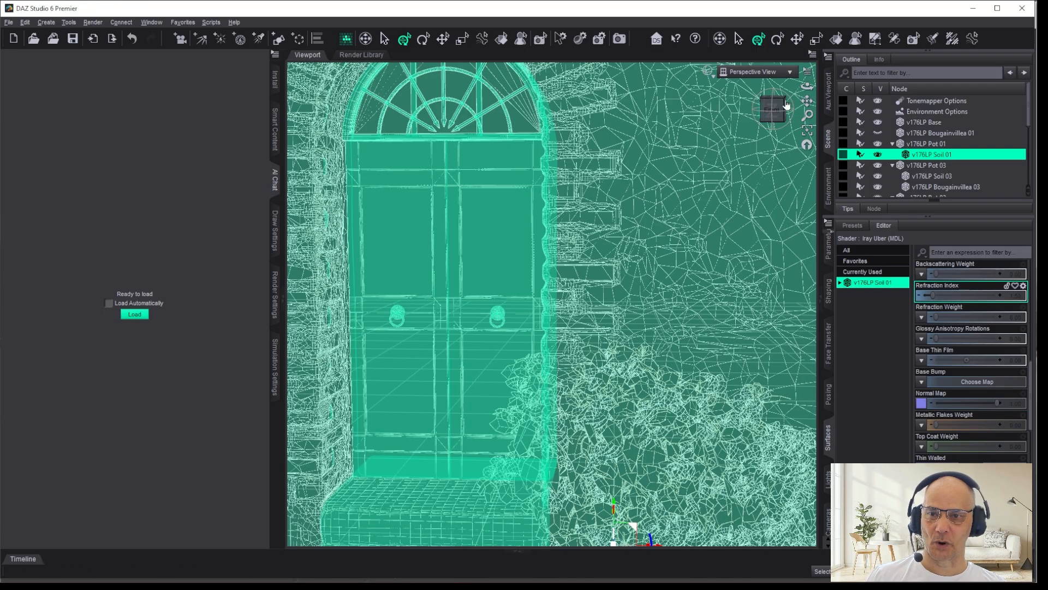
# Step: Switch to the Daz 3D store in the browser and view The Courtyard product page
pyautogui.hotkey('alt', 'Tab')
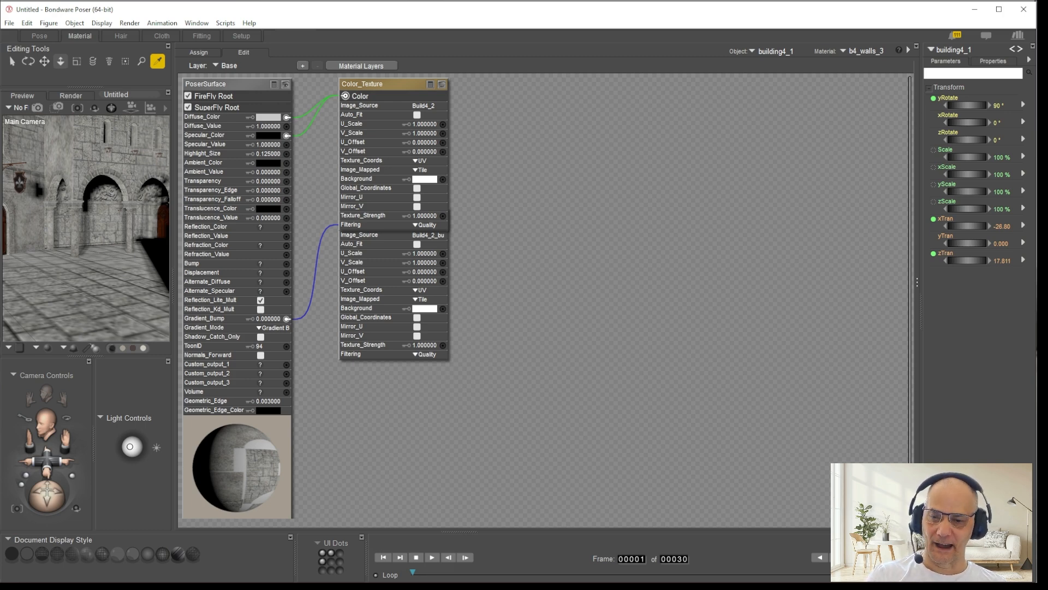
pyautogui.hotkey('alt', 'Tab')
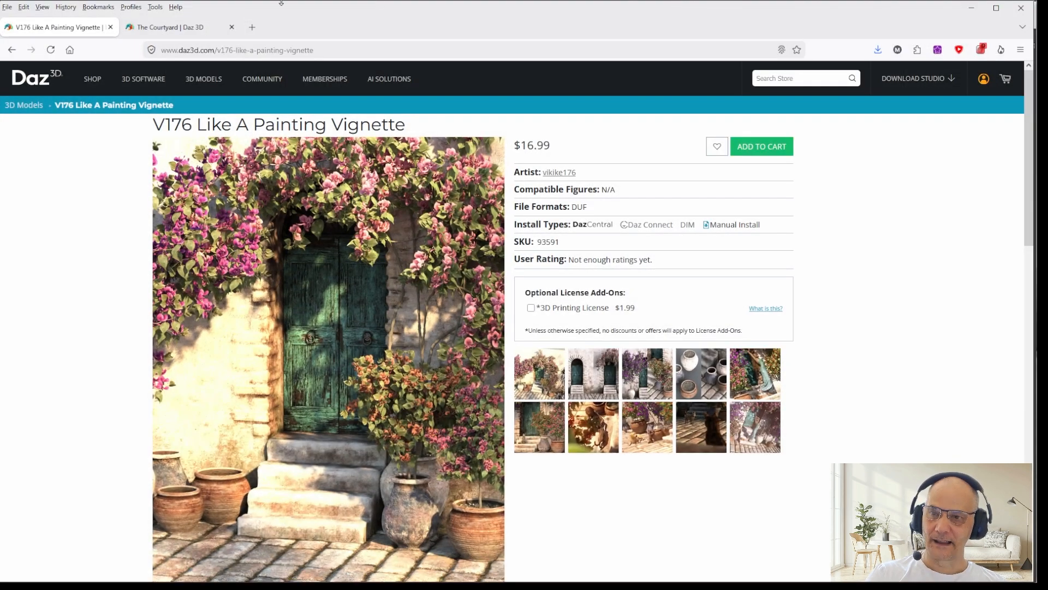
pyautogui.click(164, 27)
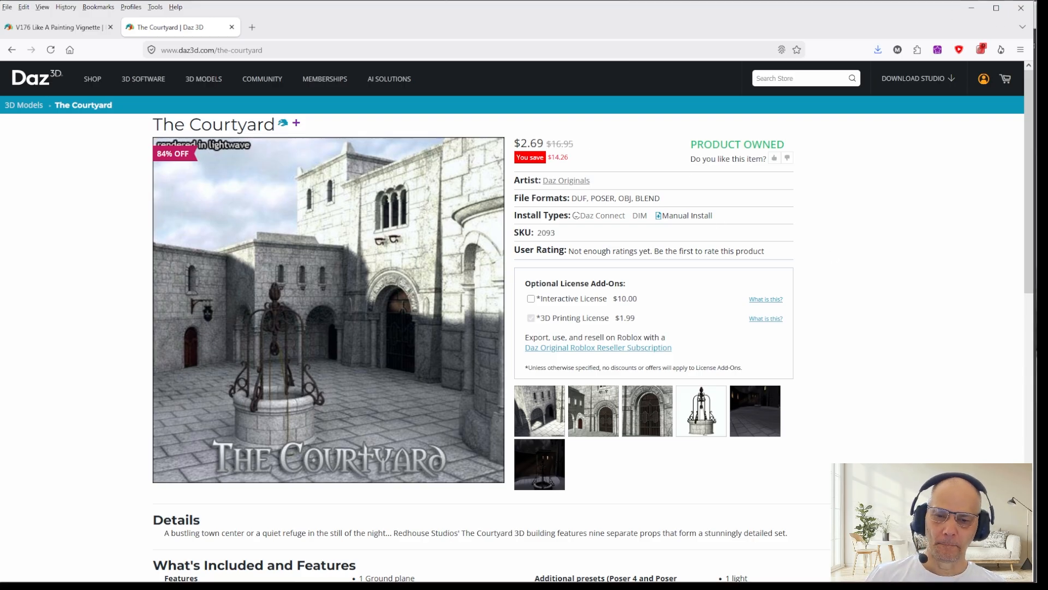
# Step: Switch to Poser's Pose room and examine the courtyard with its well, walls and columns through the Main Camera
pyautogui.hotkey('alt', 'Tab')
pyautogui.click(30, 38)
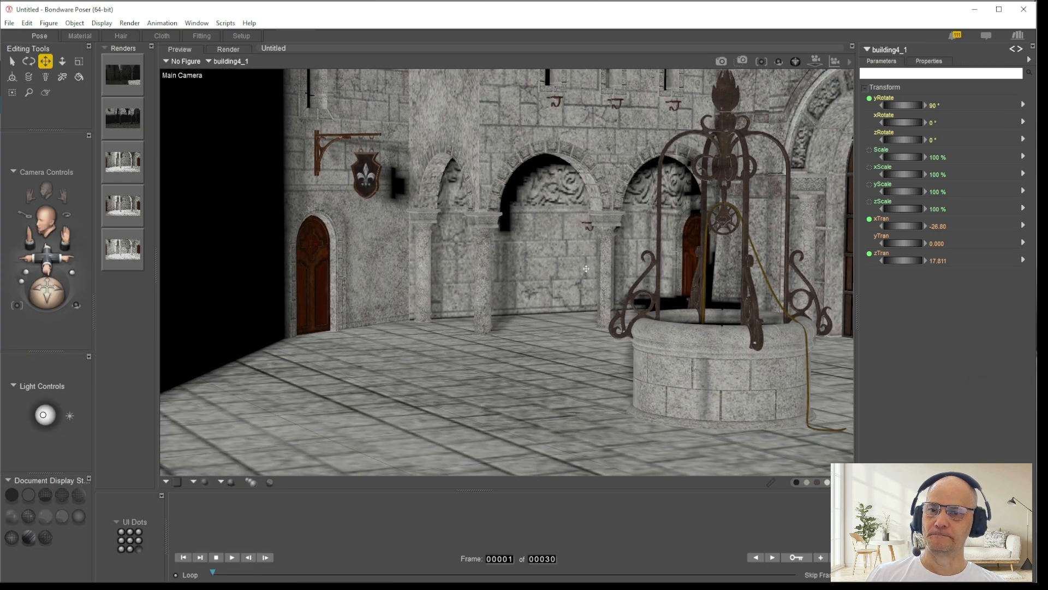
pyautogui.scroll(-5, 588, 271)
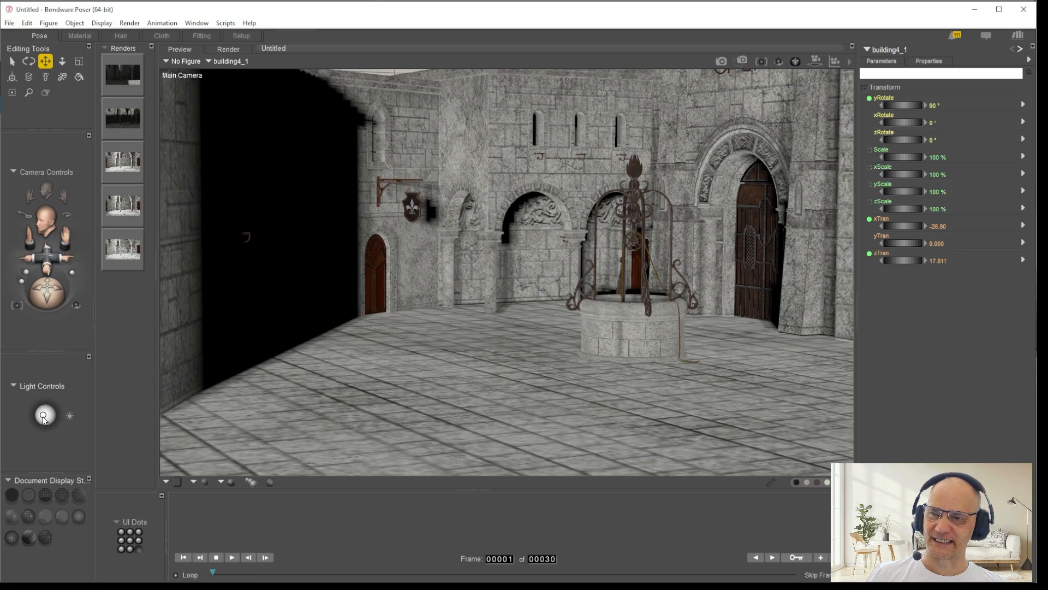
pyautogui.scroll(10, 573, 207)
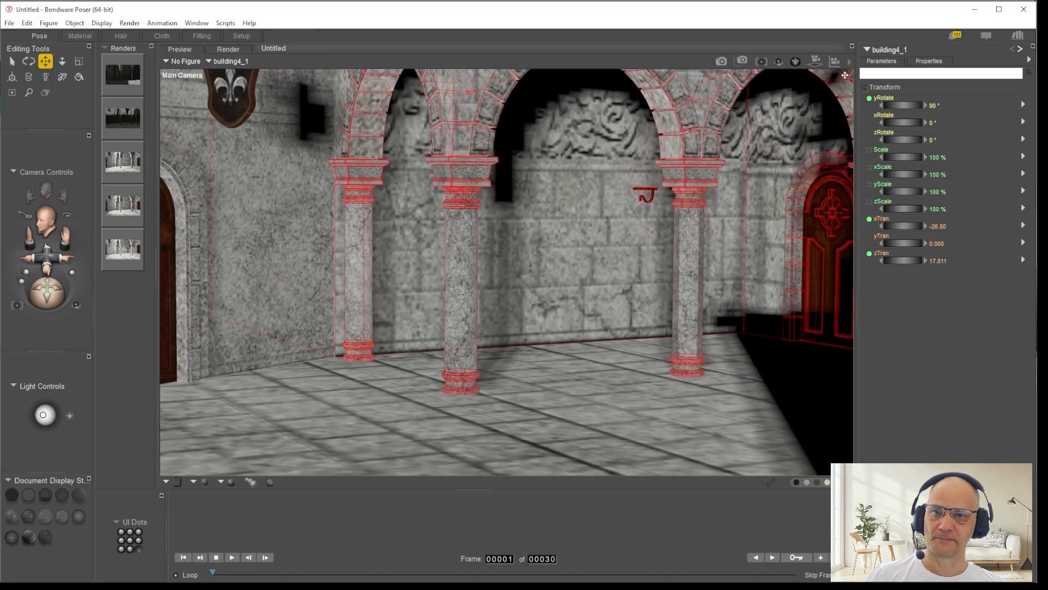
# Step: Frame the arches above the columns with the Main Camera, render them with SuperFly and return to the preview
pyautogui.moveTo(816, 63); pyautogui.dragTo(872, 29)
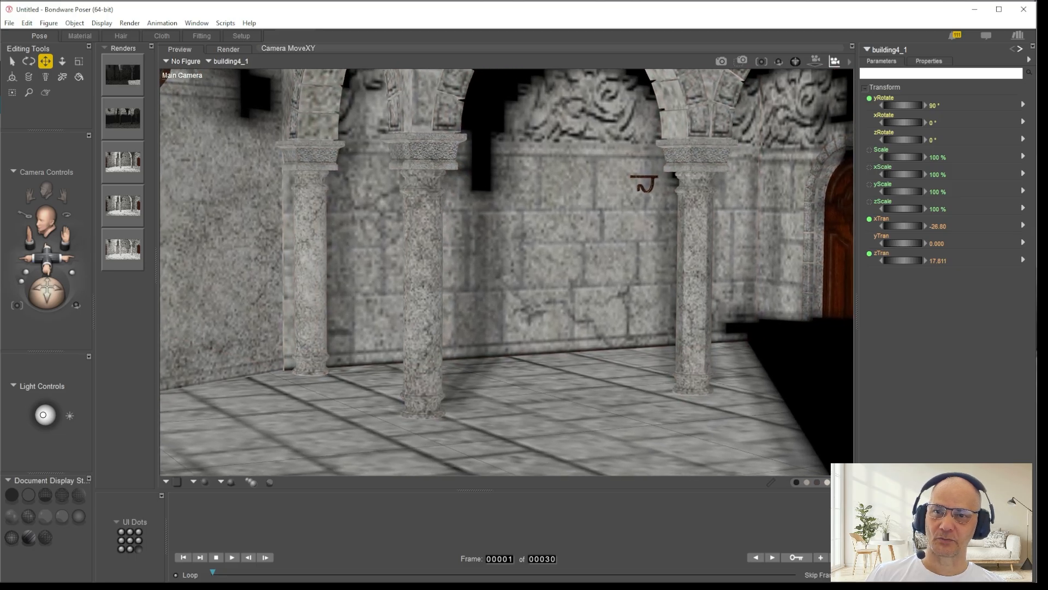
pyautogui.moveTo(836, 62); pyautogui.dragTo(838, 22)
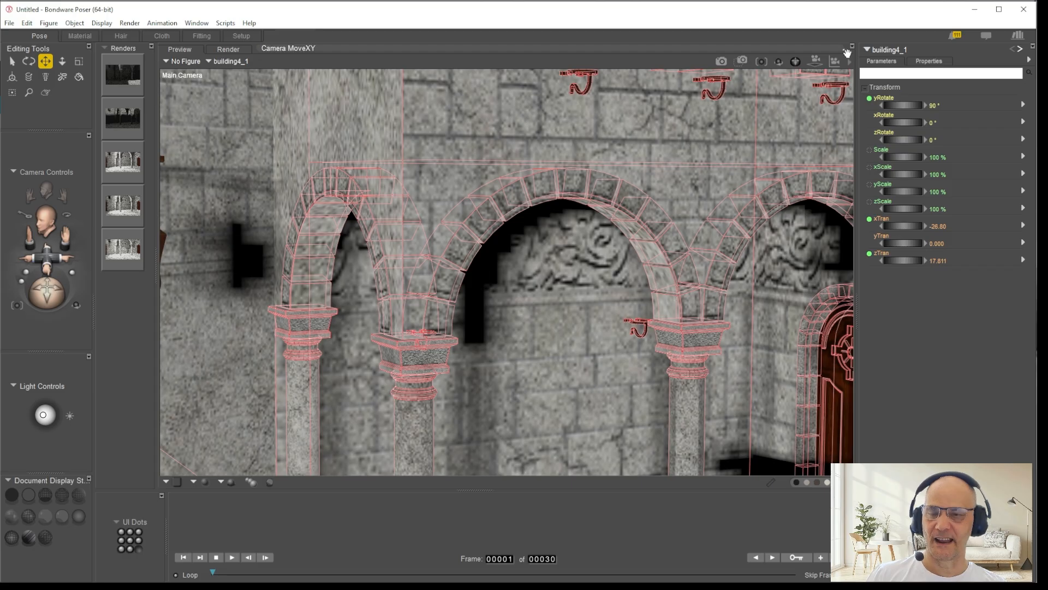
pyautogui.click(721, 61)
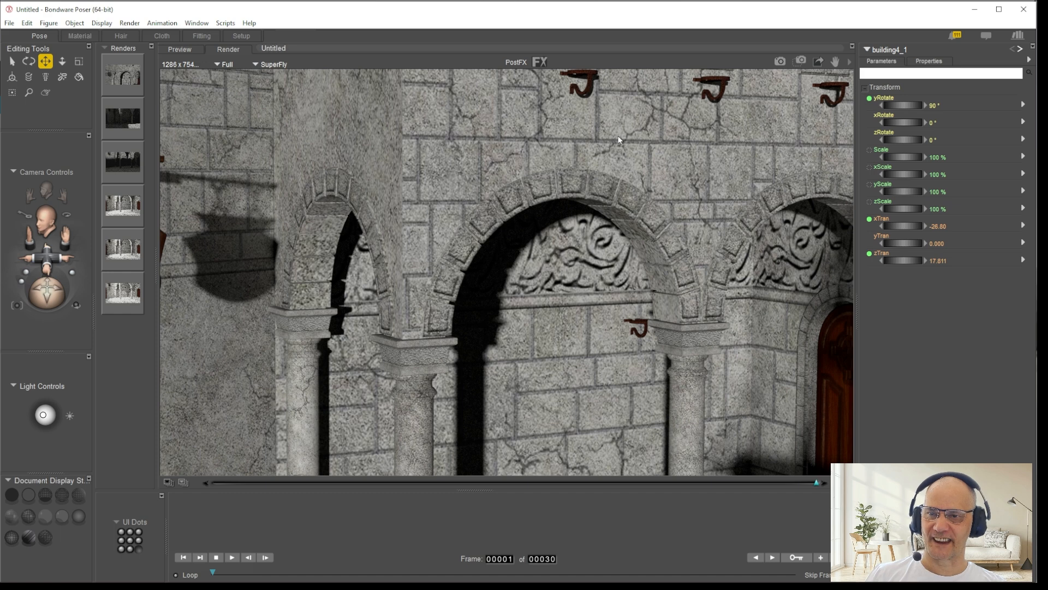
pyautogui.click(743, 135)
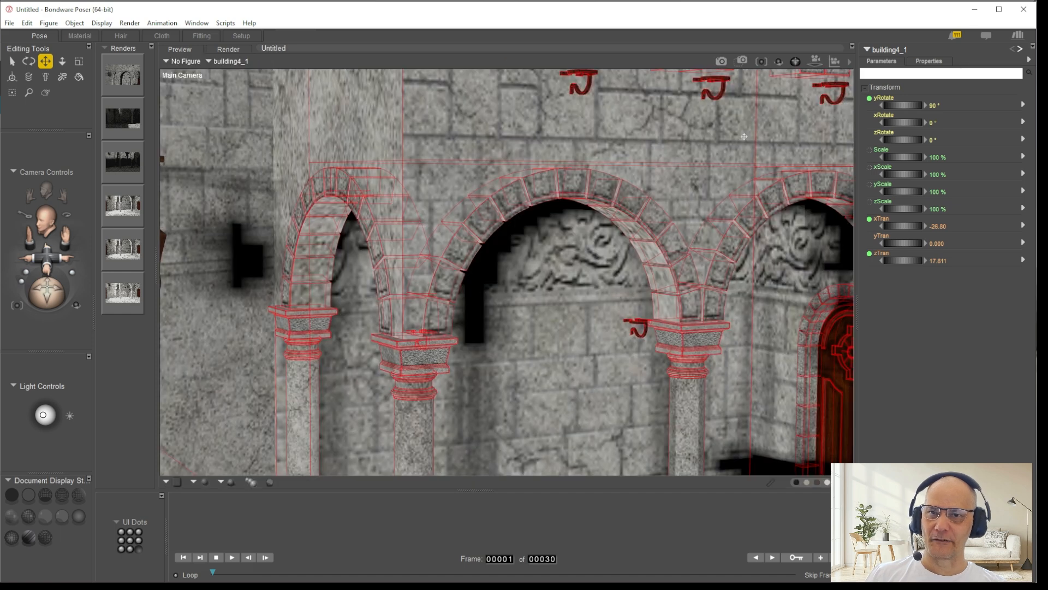
# Step: Show the courtyard in the Hidden Line display style and examine the mesh of the arches and columns up close
pyautogui.click(62, 495)
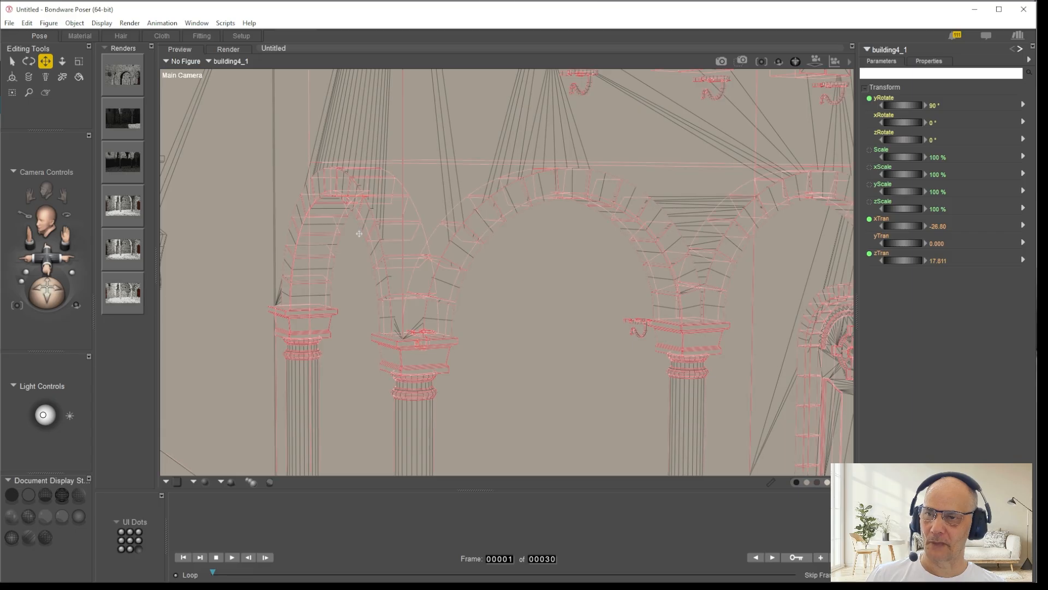
pyautogui.moveTo(47, 255); pyautogui.dragTo(45, 237)
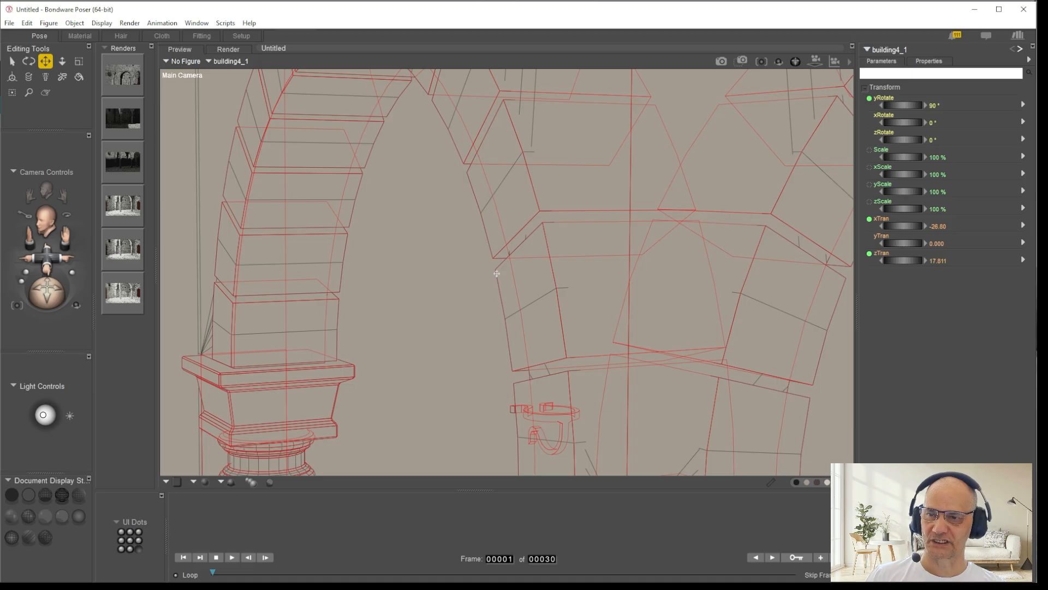
pyautogui.moveTo(65, 236); pyautogui.dragTo(39, 236)
pyautogui.moveTo(109, 248); pyautogui.dragTo(136, 278)
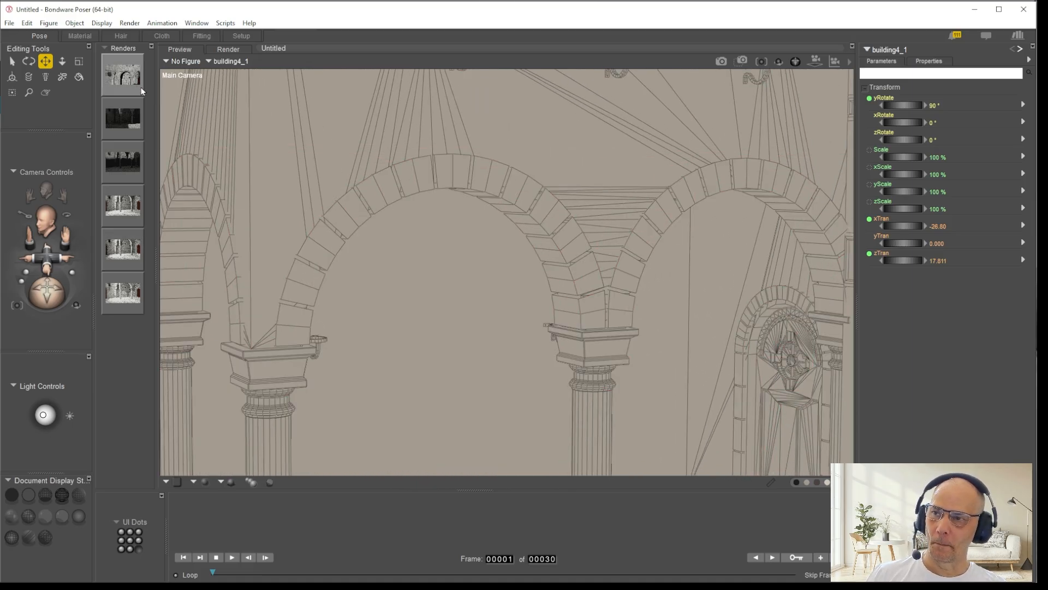
# Step: Compare the stored SuperFly render of the arches with their mesh, inspecting the geometry at close range
pyautogui.click(141, 89)
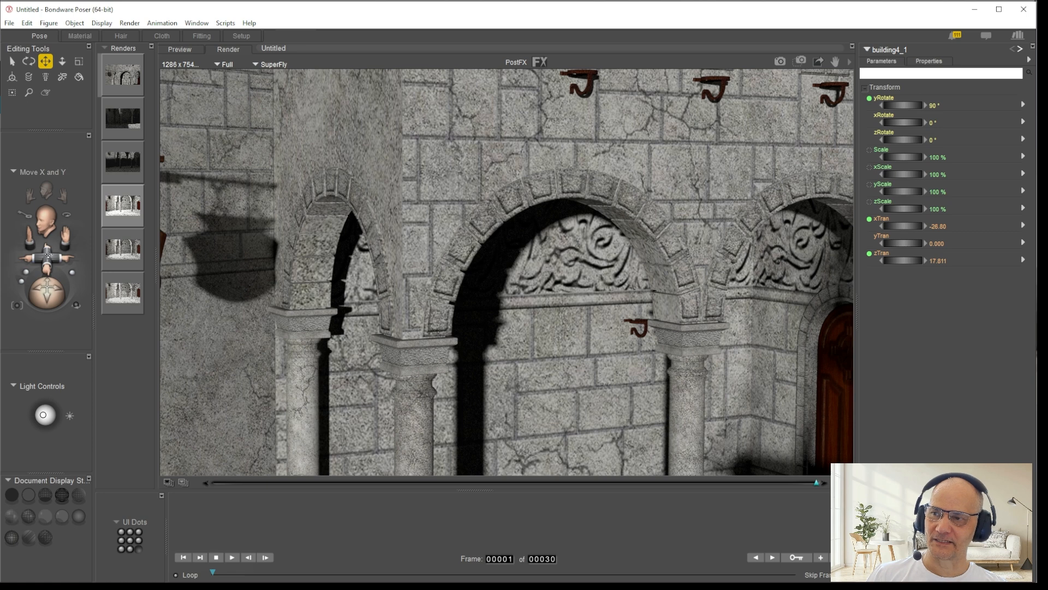
pyautogui.click(264, 123)
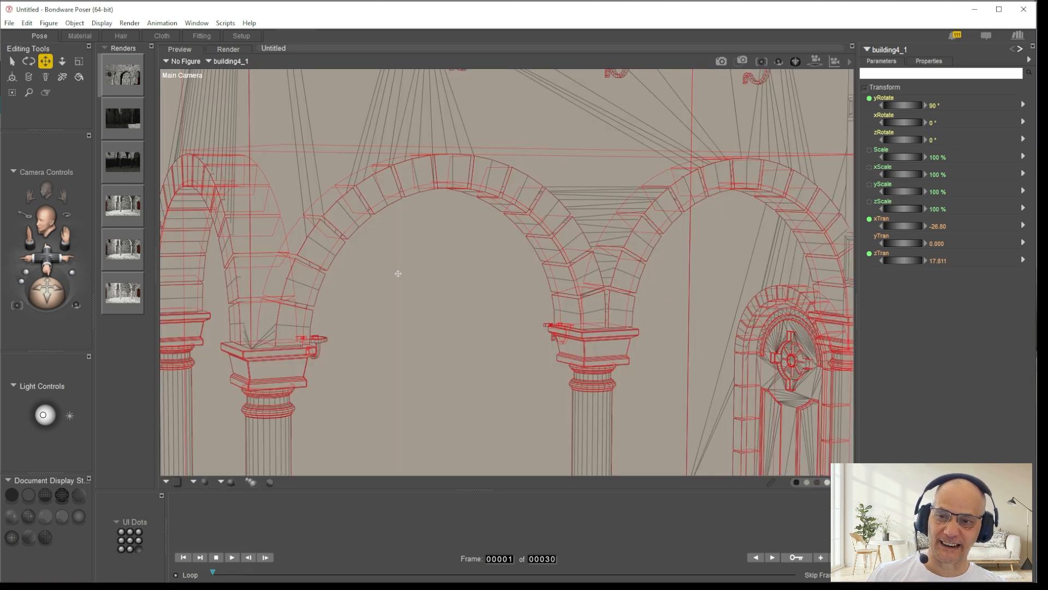
pyautogui.moveTo(49, 296); pyautogui.dragTo(46, 282)
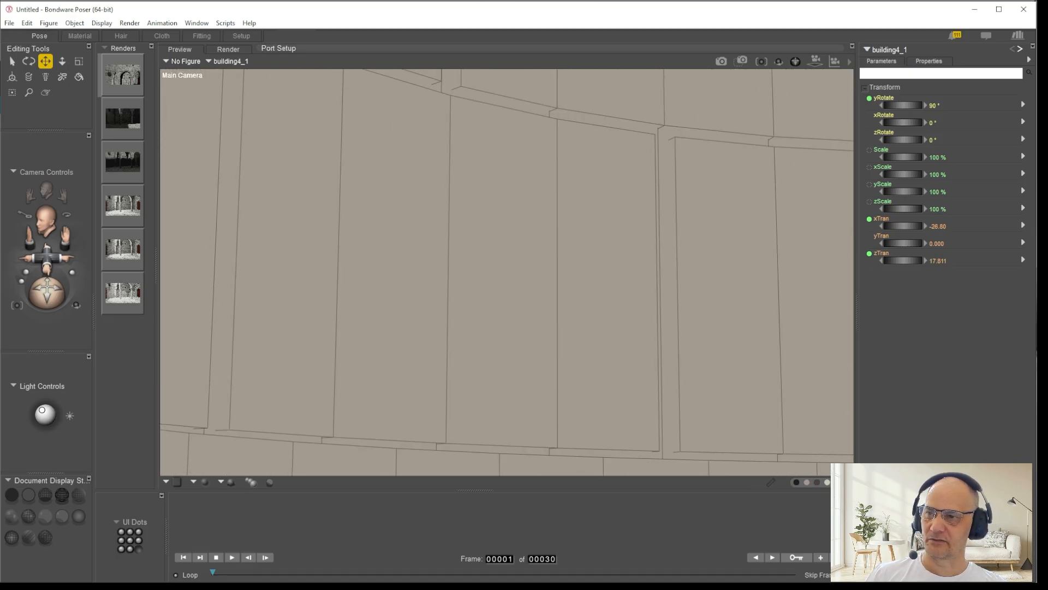
# Step: Glance at The Courtyard's store page, return to Poser and show the reframed arches with textures instead of hidden lines
pyautogui.hotkey('alt', 'Tab')
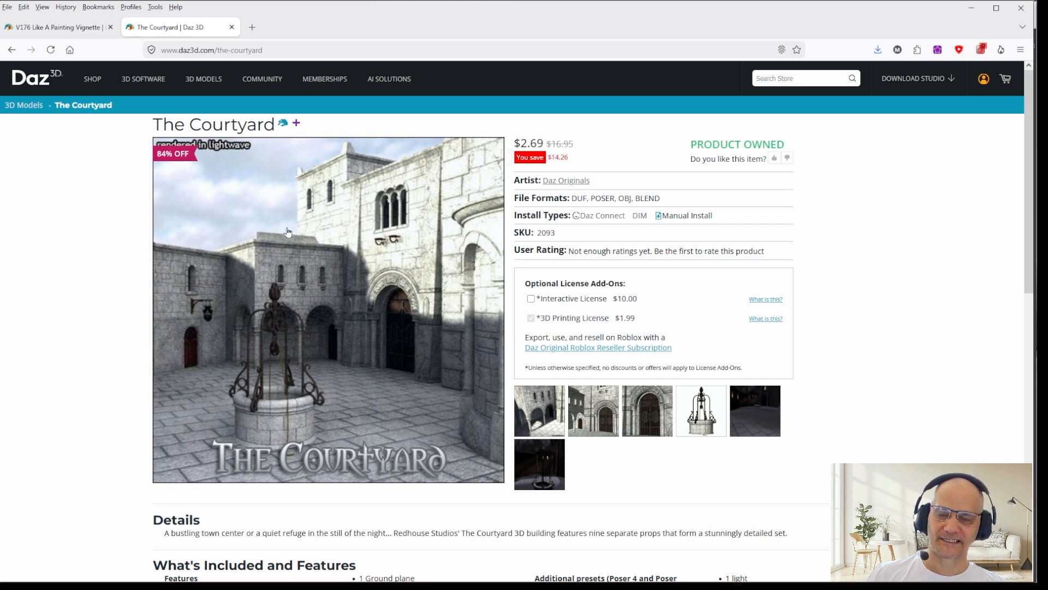
pyautogui.hotkey('alt', 'Tab')
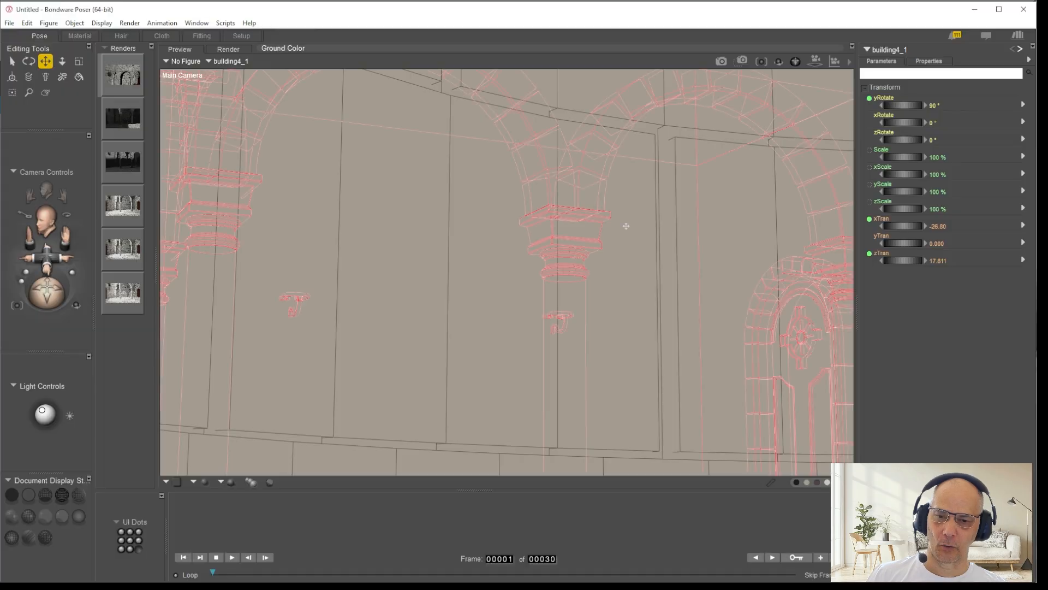
pyautogui.moveTo(48, 288); pyautogui.dragTo(51, 288)
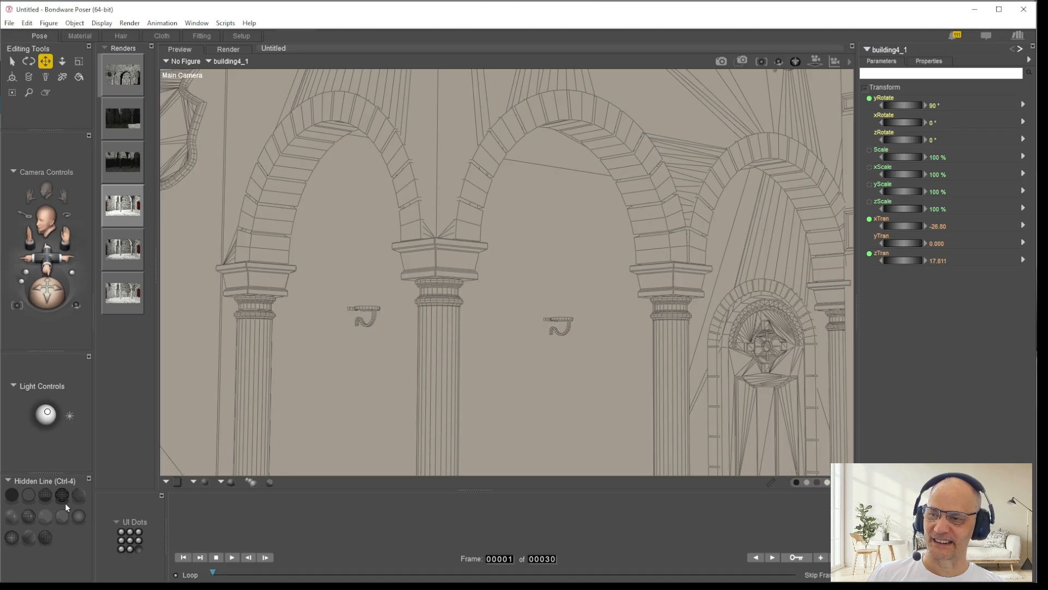
pyautogui.click(29, 536)
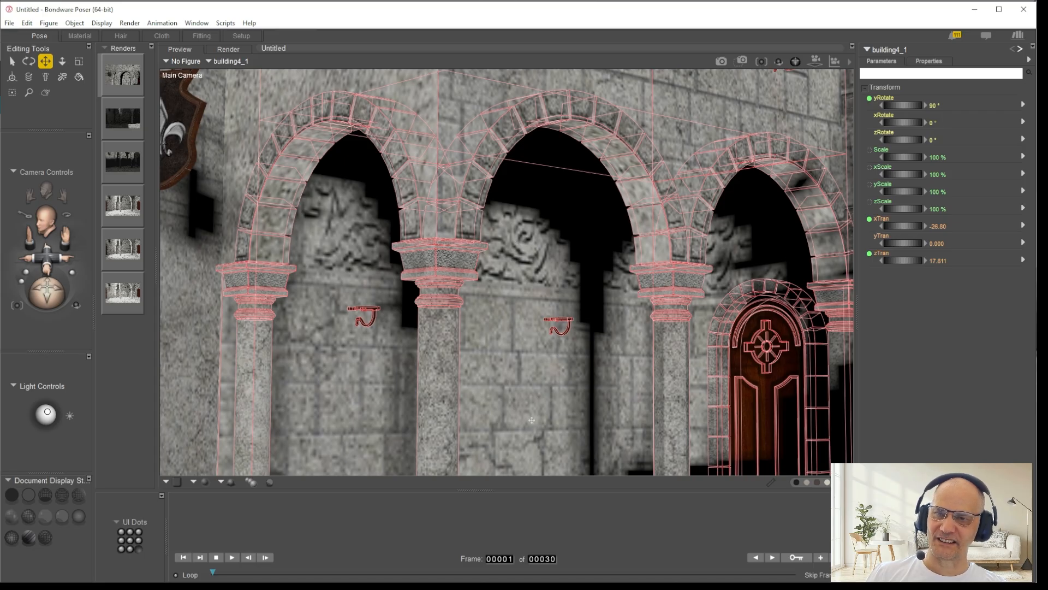
pyautogui.click(135, 82)
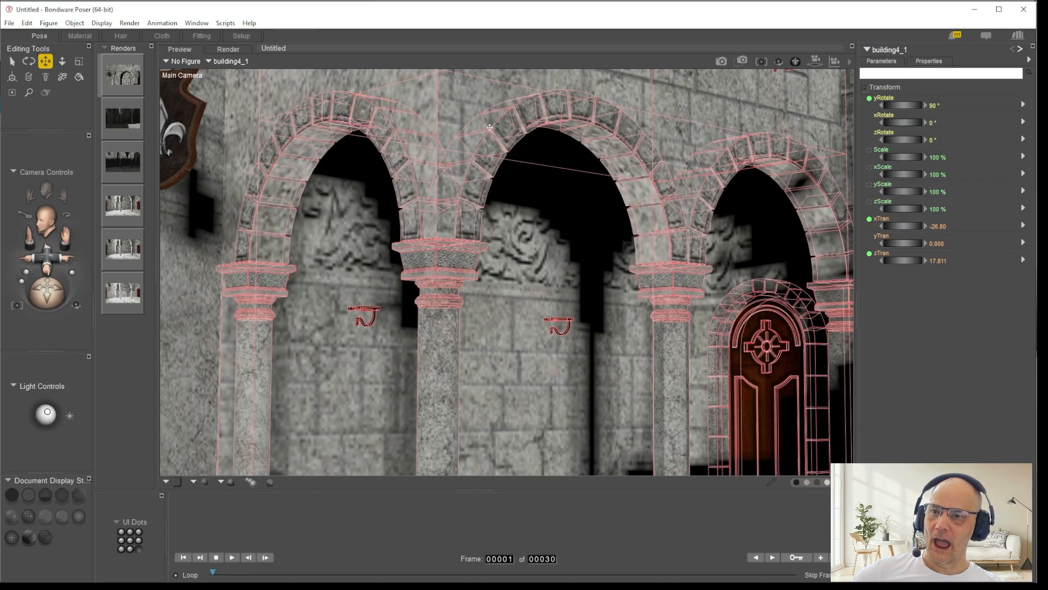
# Step: Rotate Light 5 to about -48° in x, 66° in y and -12° in z to shift the shadows under the arches
pyautogui.click(47, 414)
pyautogui.moveTo(48, 413); pyautogui.dragTo(47, 405)
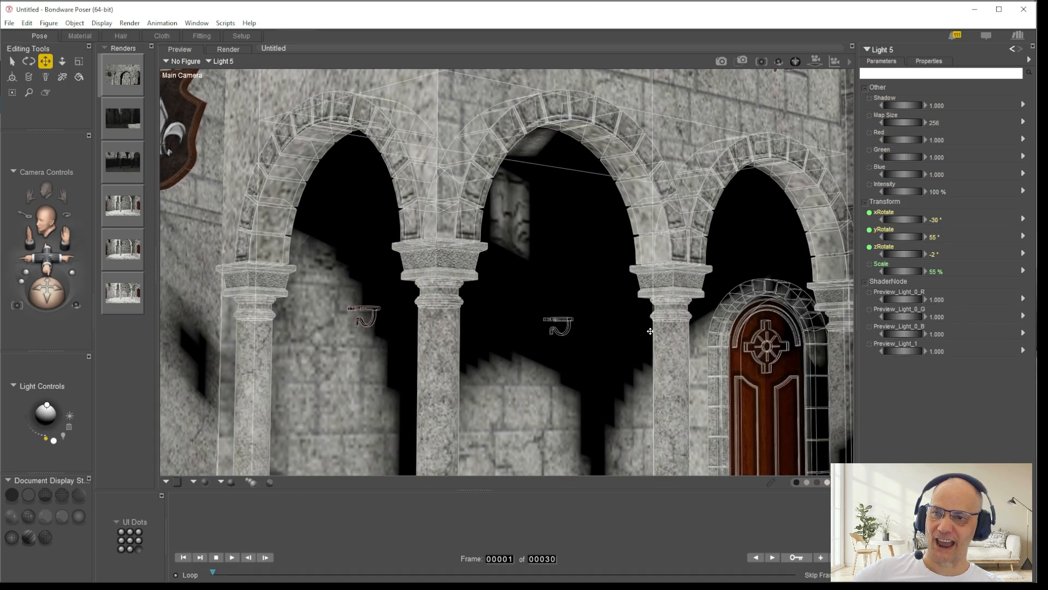
pyautogui.moveTo(47, 405); pyautogui.dragTo(51, 403)
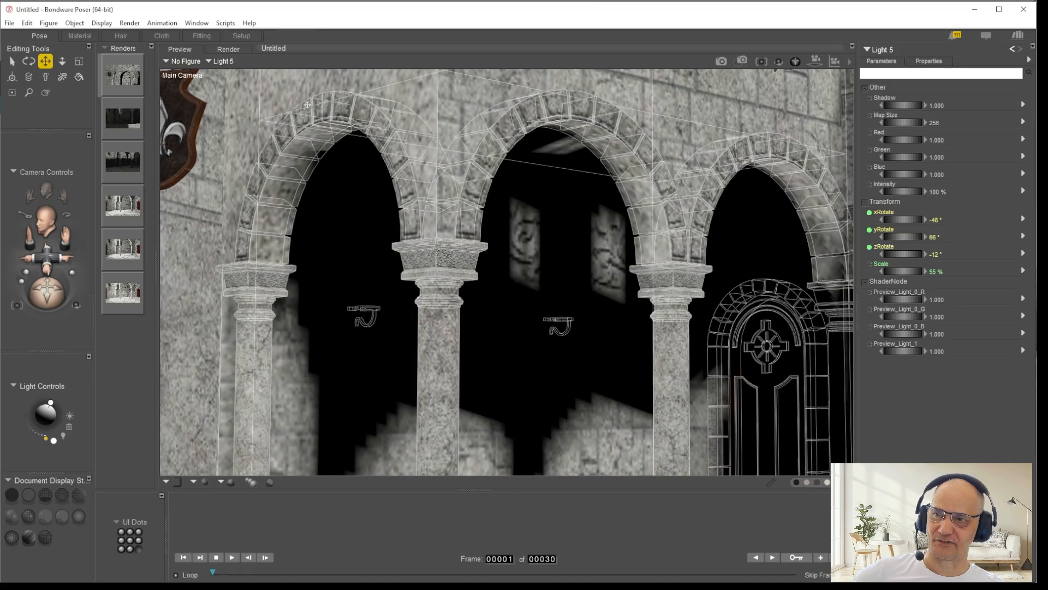
pyautogui.moveTo(50, 402); pyautogui.dragTo(52, 404)
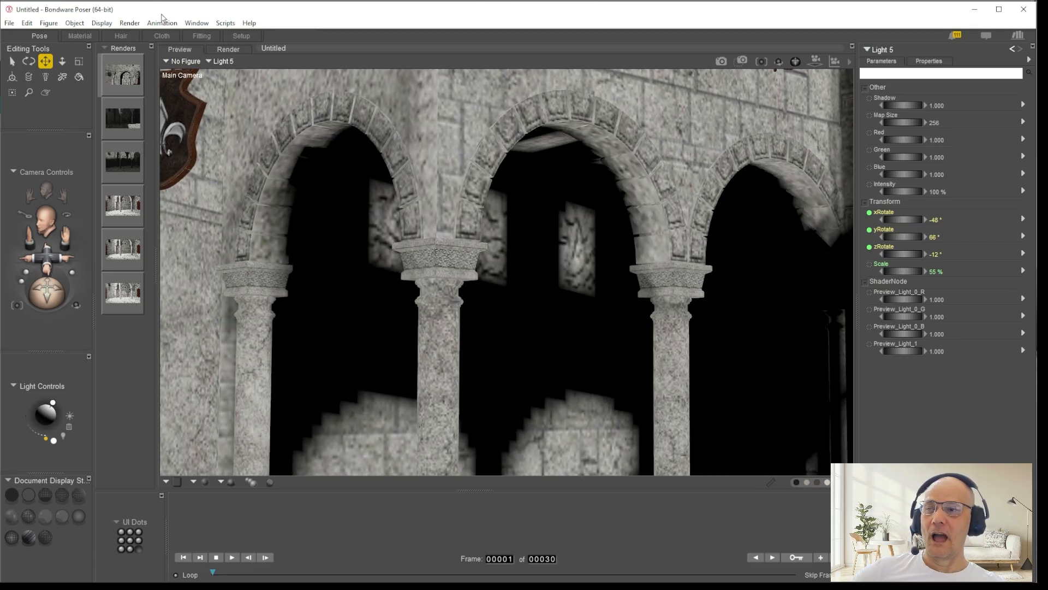
# Step: Open building4_1's b4_walls_3 material for editing, spread its Color_Texture and Bump_Map nodes apart, and show the colour texture's preview
pyautogui.click(80, 35)
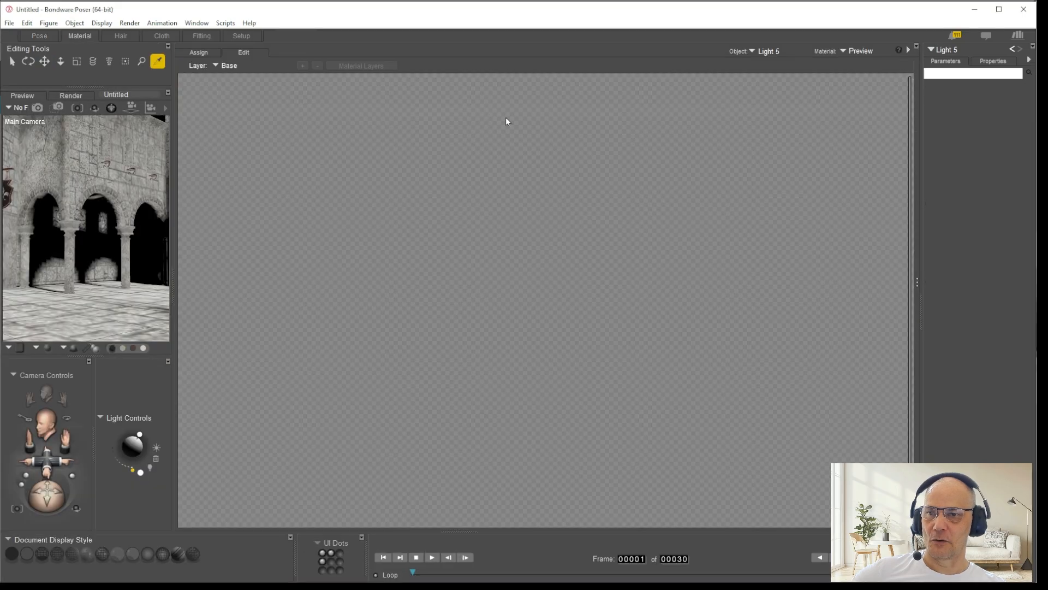
pyautogui.click(100, 211)
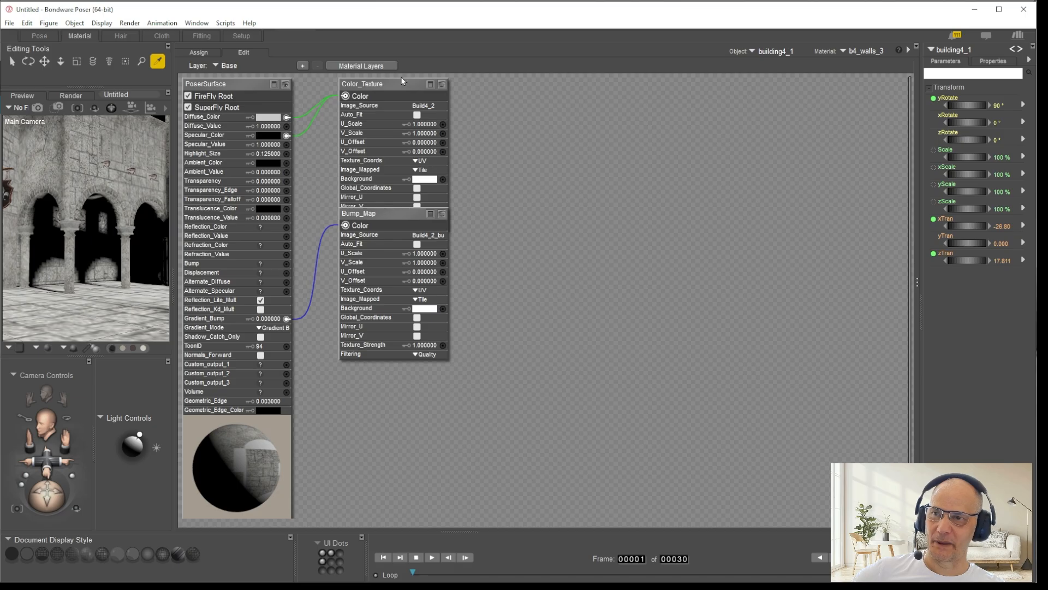
pyautogui.moveTo(381, 215); pyautogui.dragTo(418, 254)
pyautogui.click(443, 85)
pyautogui.moveTo(375, 84); pyautogui.dragTo(702, 77)
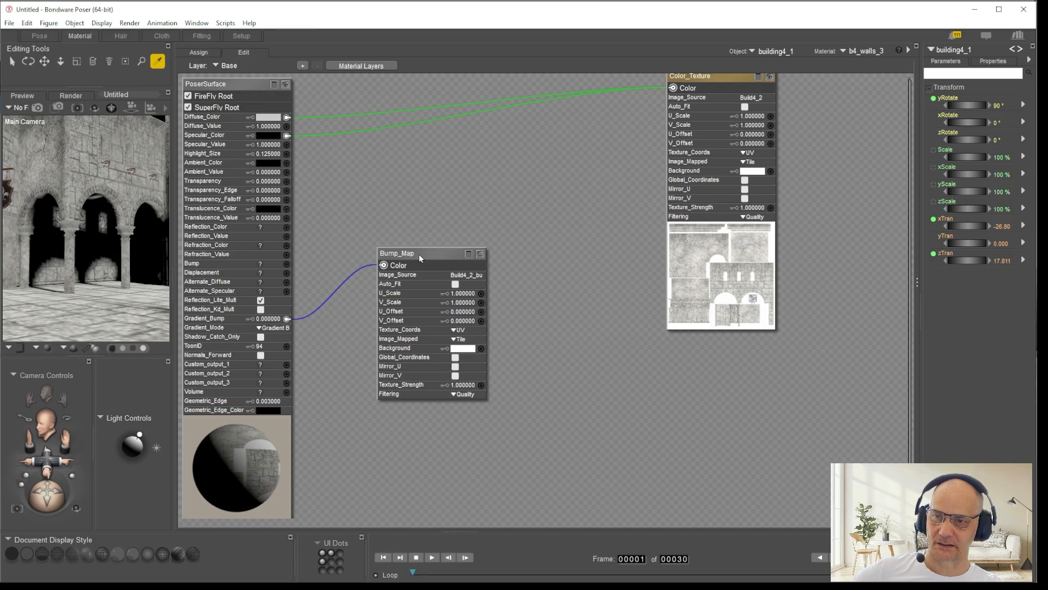
pyautogui.moveTo(438, 254); pyautogui.dragTo(481, 303)
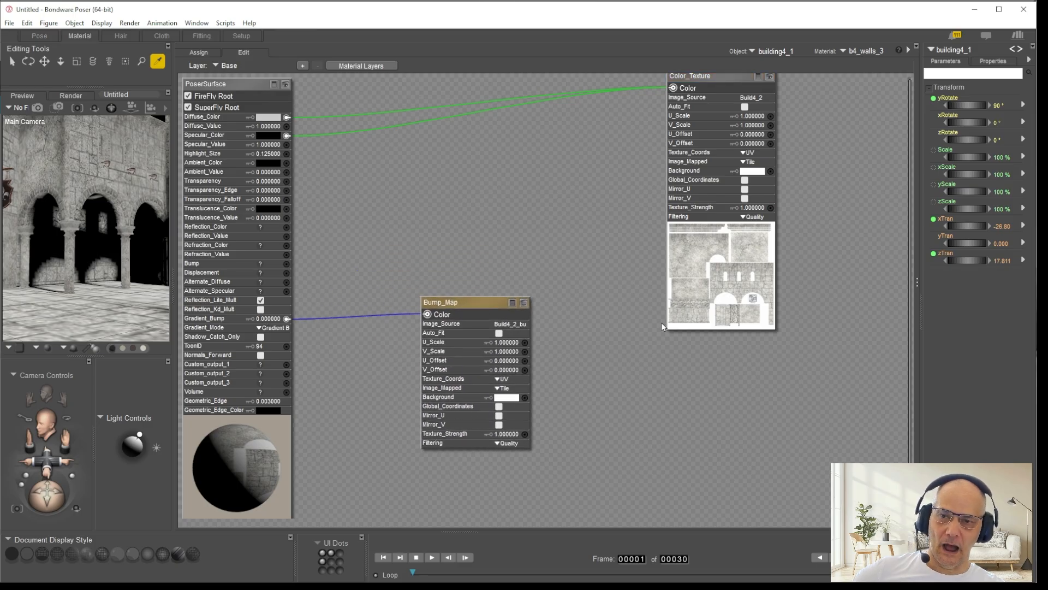
# Step: Inspect the image source of the Color_Texture node in the Texture Manager and close it without changes
pyautogui.click(756, 98)
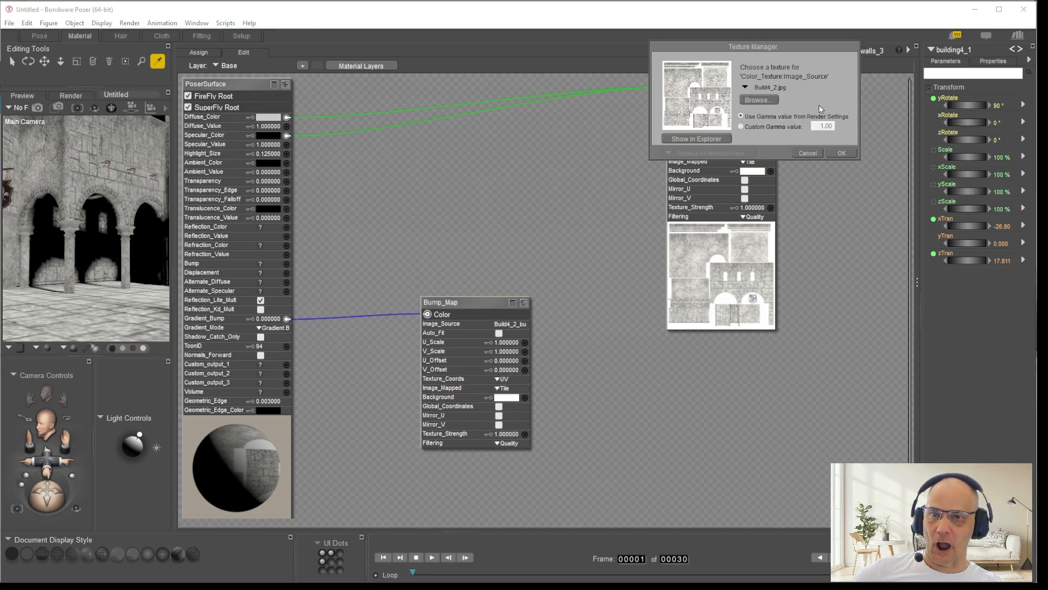
pyautogui.click(820, 152)
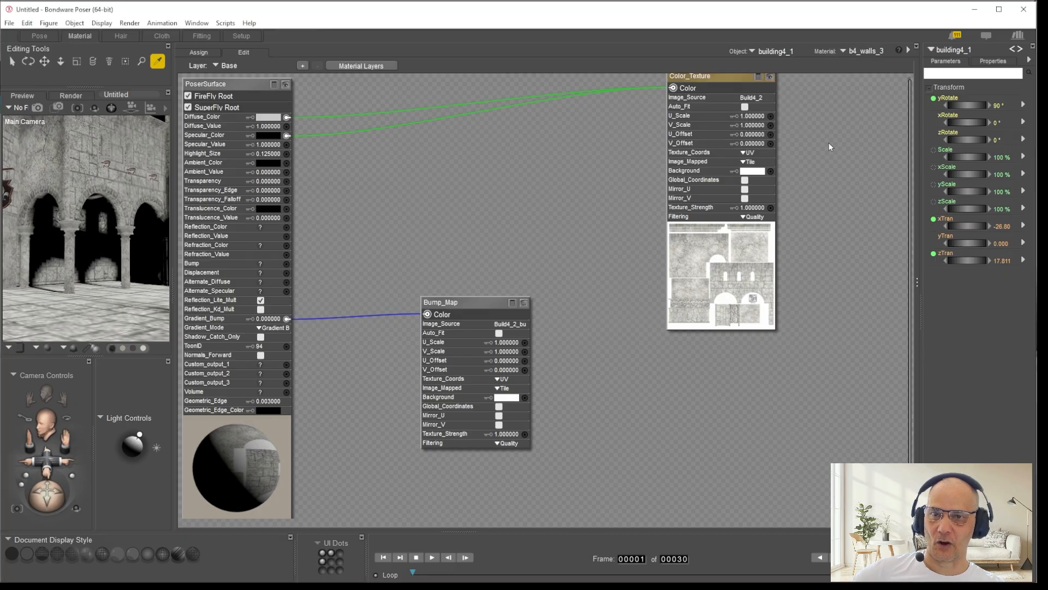
# Step: Browse from the Color_Texture node's image source to its Courtyard texture folder and copy the folder path
pyautogui.click(753, 99)
pyautogui.click(760, 99)
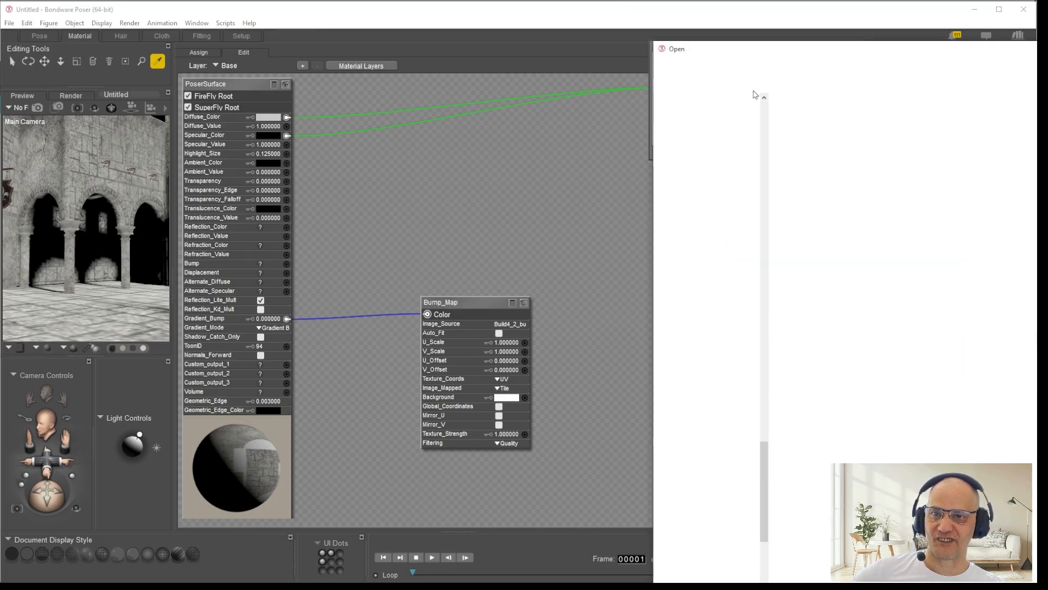
pyautogui.click(1006, 66)
pyautogui.hotkey('ctrl', 'c')
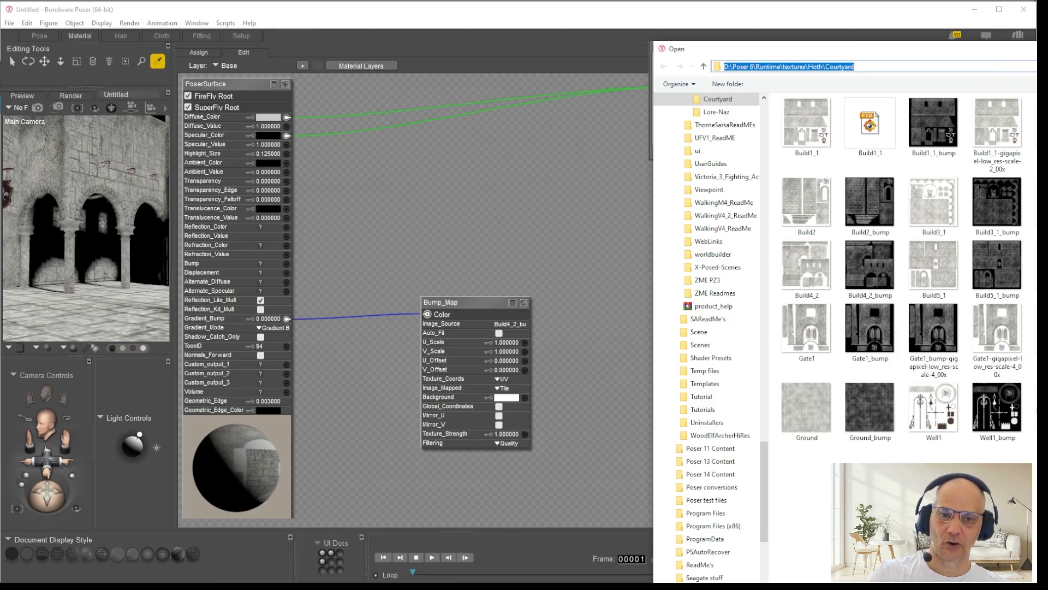
pyautogui.press('Escape')
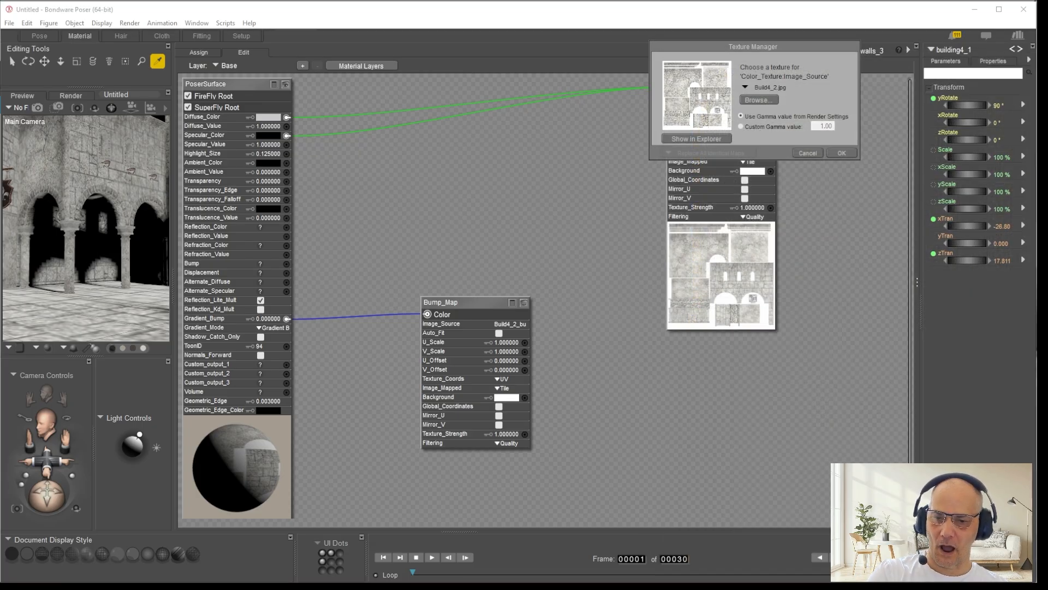
pyautogui.click(758, 100)
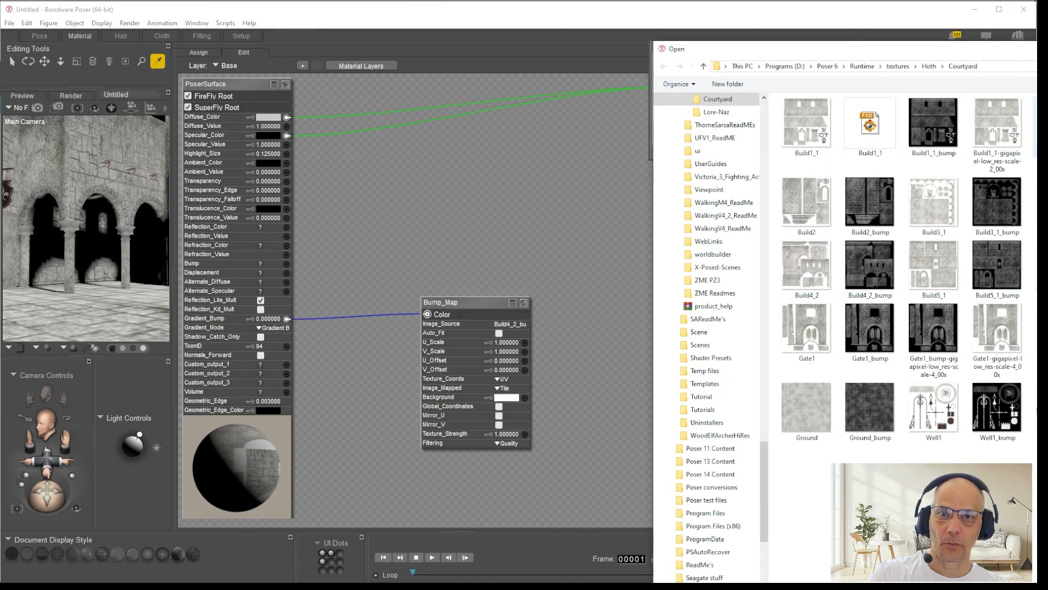
pyautogui.moveTo(1034, 51); pyautogui.dragTo(984, 304)
pyautogui.moveTo(794, 298); pyautogui.dragTo(804, 37)
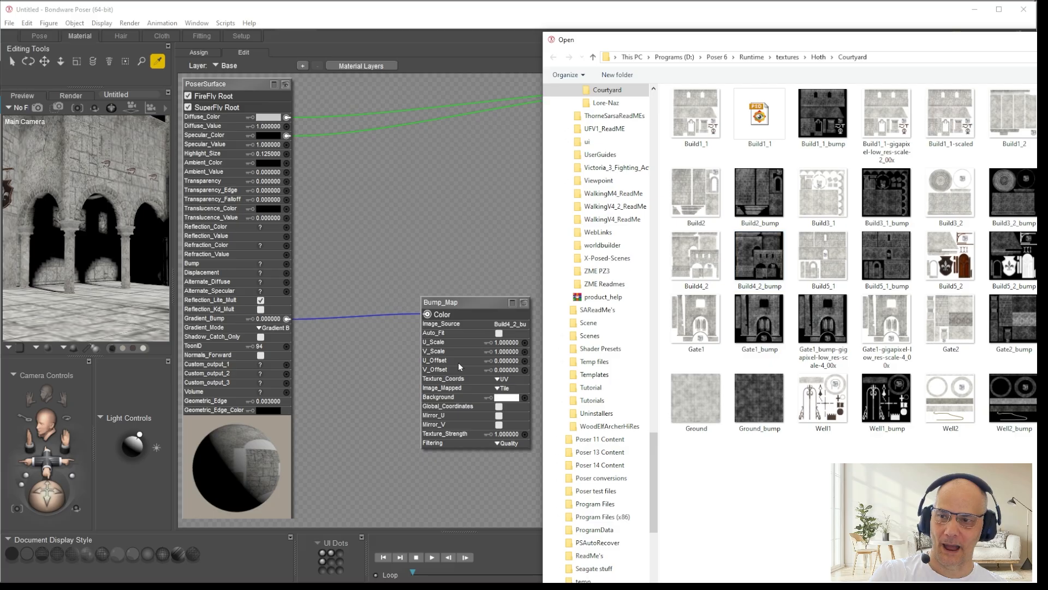
pyautogui.moveTo(727, 44); pyautogui.dragTo(643, 31)
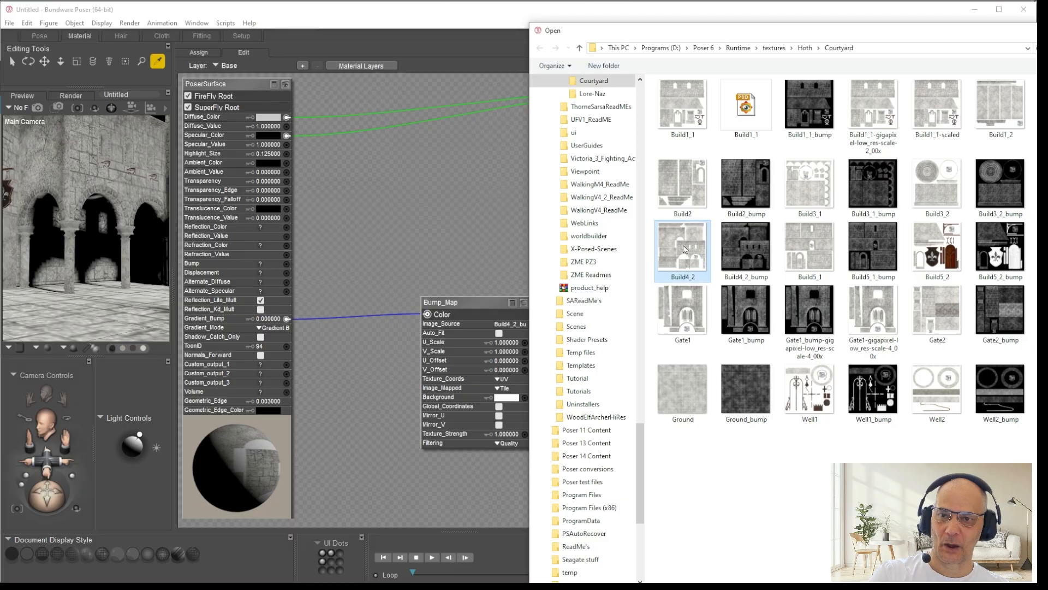
pyautogui.rightClick(686, 249)
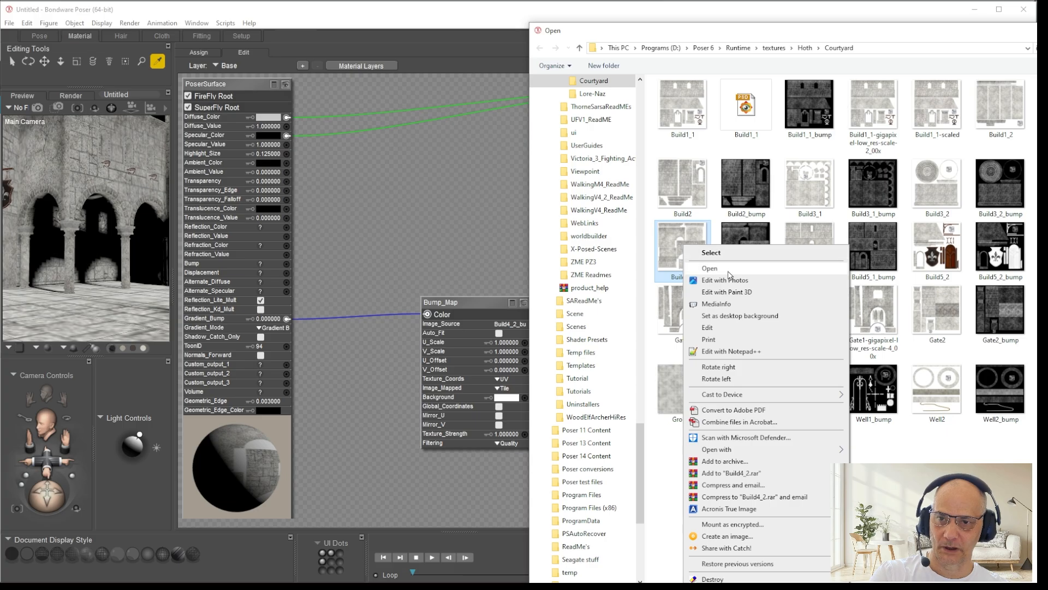
pyautogui.press('Escape')
pyautogui.press('Escape')
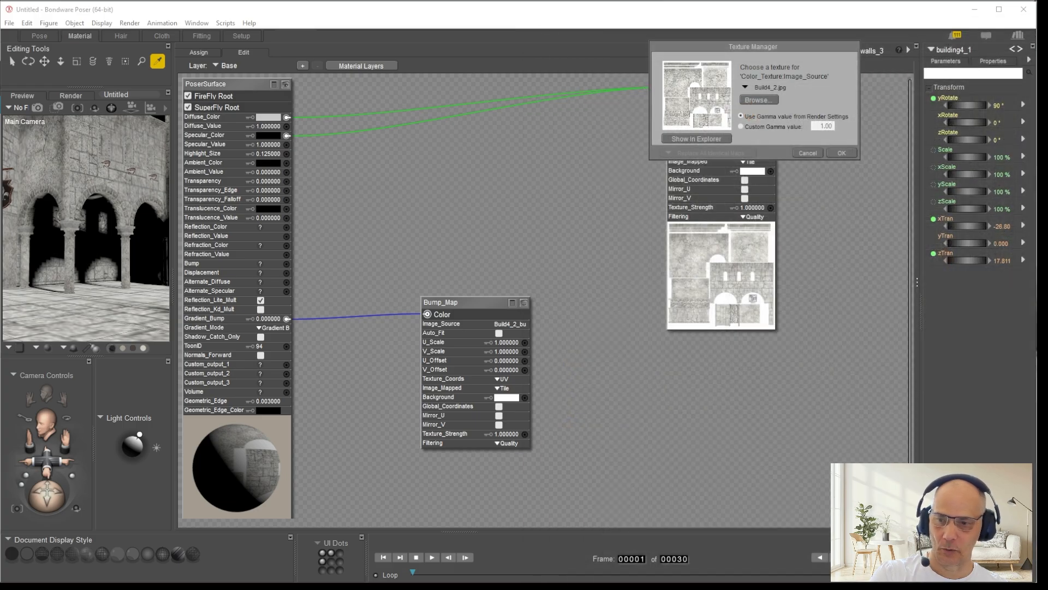
# Step: Switch to a new File Explorer window and go to the copied Courtyard texture folder path
pyautogui.press('super+e')
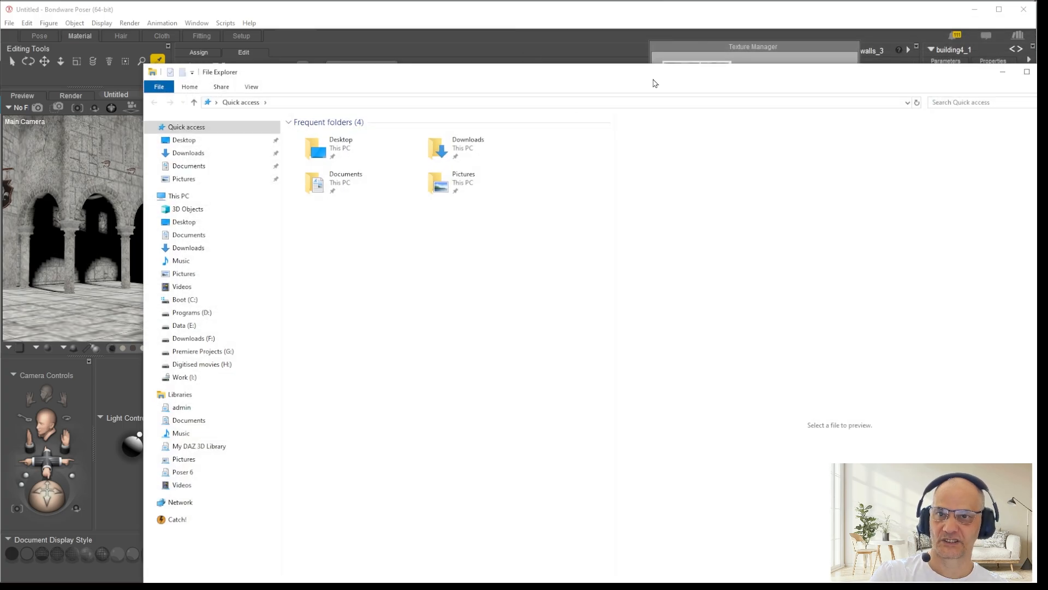
pyautogui.click(459, 105)
pyautogui.hotkey('ctrl', 'v')
pyautogui.press('Return')
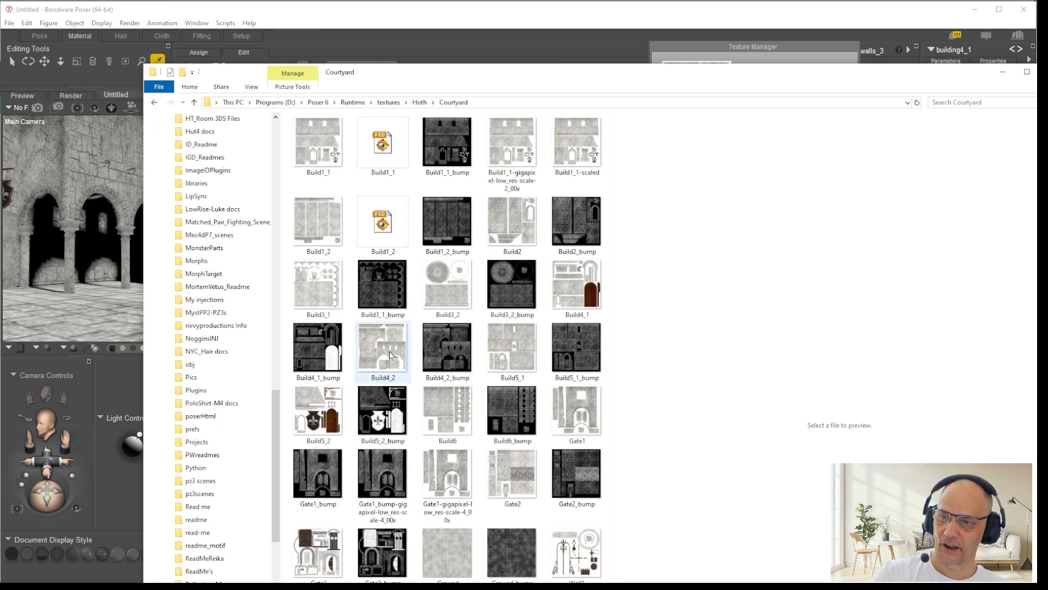
# Step: Open the Build4_2 texture in FastStone Image Viewer, minimize File Explorer and resize the viewer so the whole preview fits on screen
pyautogui.doubleClick(377, 357)
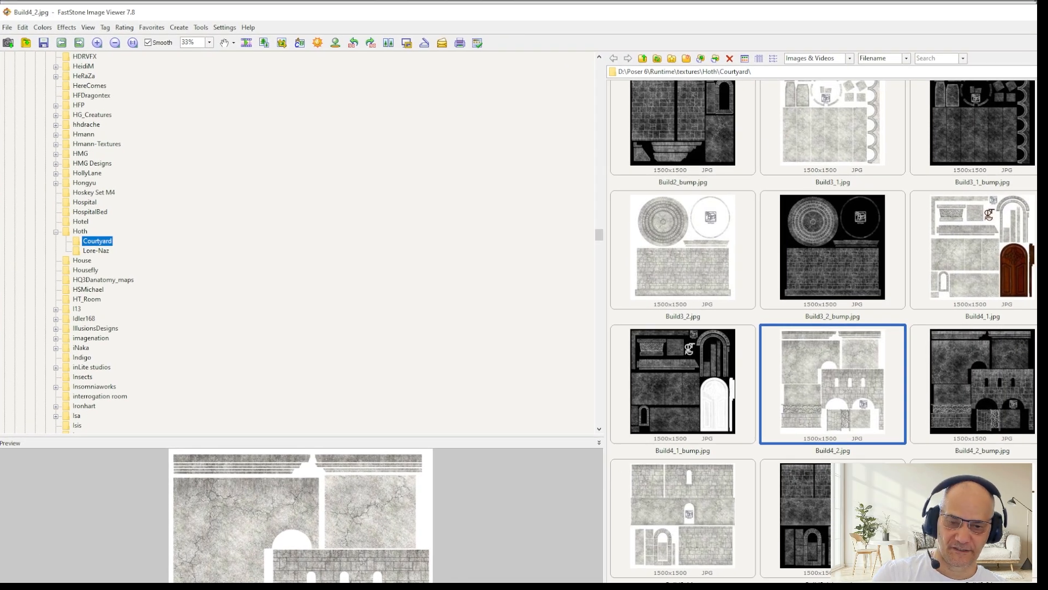
pyautogui.moveTo(1047, 589); pyautogui.dragTo(1042, 488)
pyautogui.click(1021, 519)
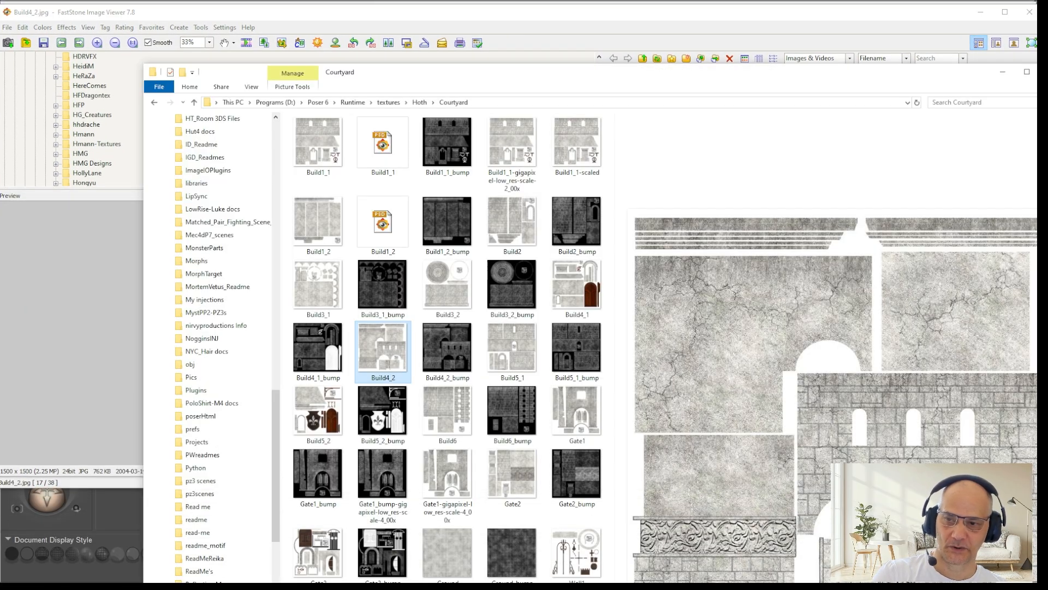
pyautogui.click(1003, 72)
pyautogui.moveTo(1035, 486); pyautogui.dragTo(1031, 580)
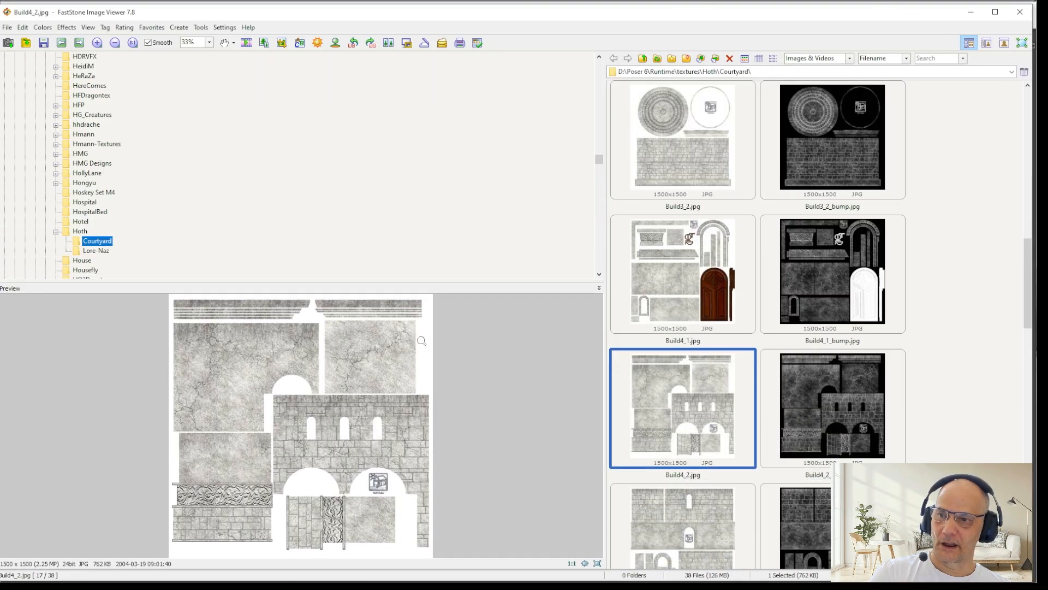
# Step: Check Build4_2.jpg in full screen and examine its windows, arches and carved frieze at 100% in the preview
pyautogui.doubleClick(373, 403)
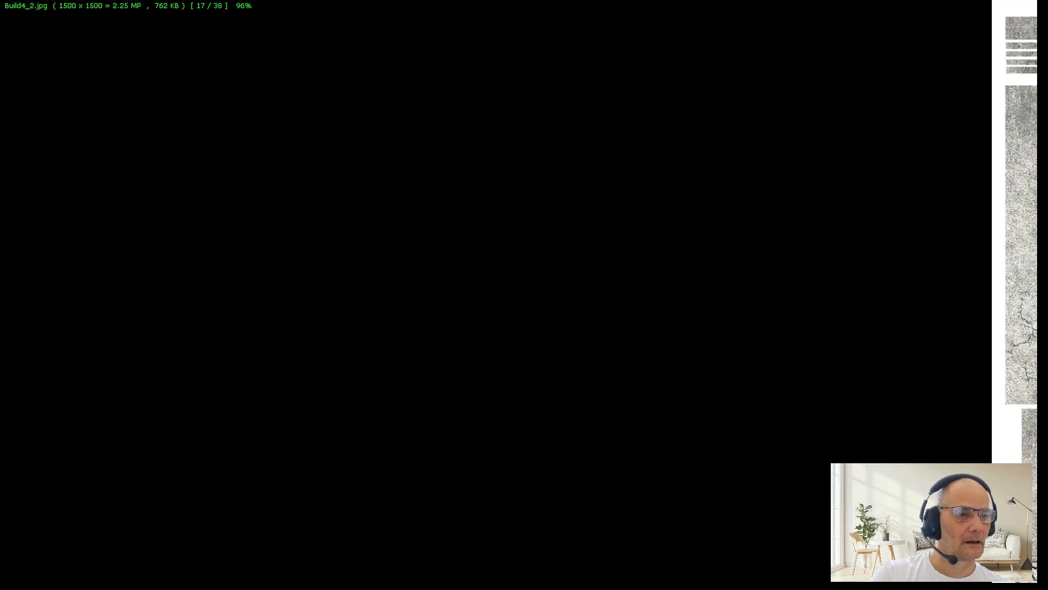
pyautogui.press('Escape')
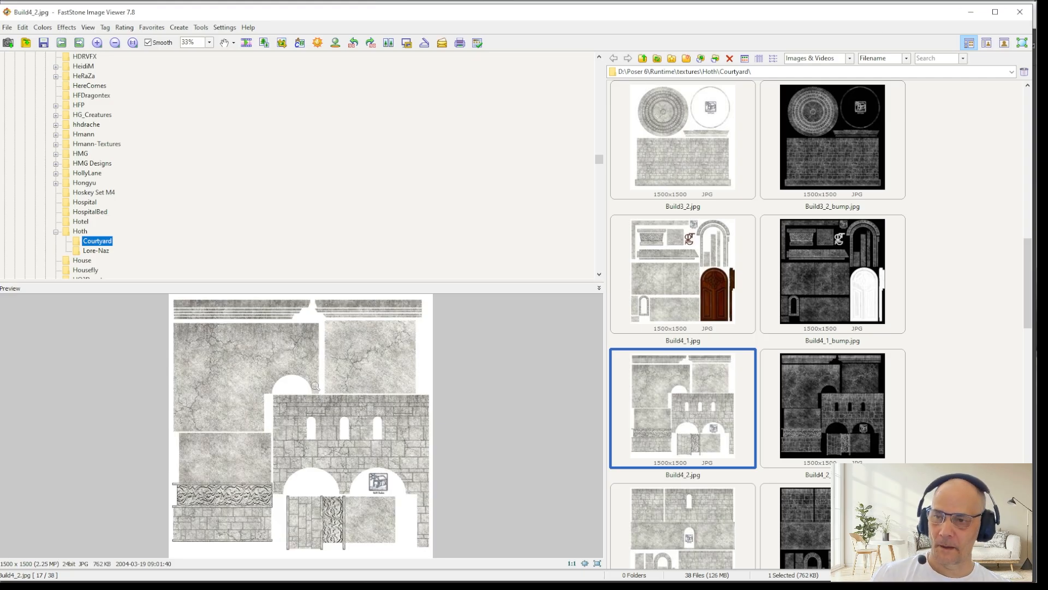
pyautogui.click(305, 414)
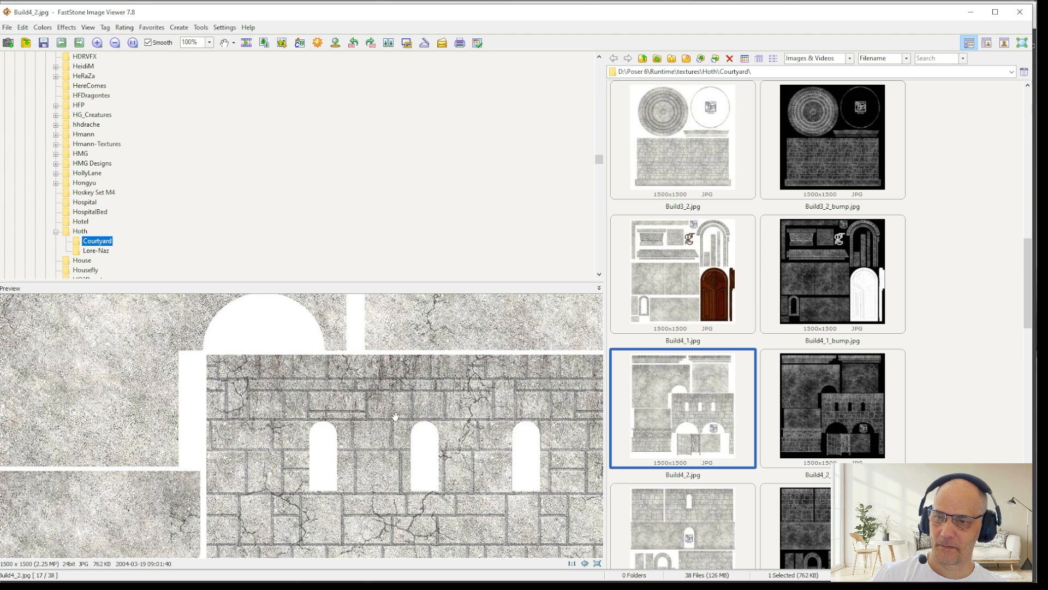
pyautogui.moveTo(360, 427); pyautogui.dragTo(467, 236)
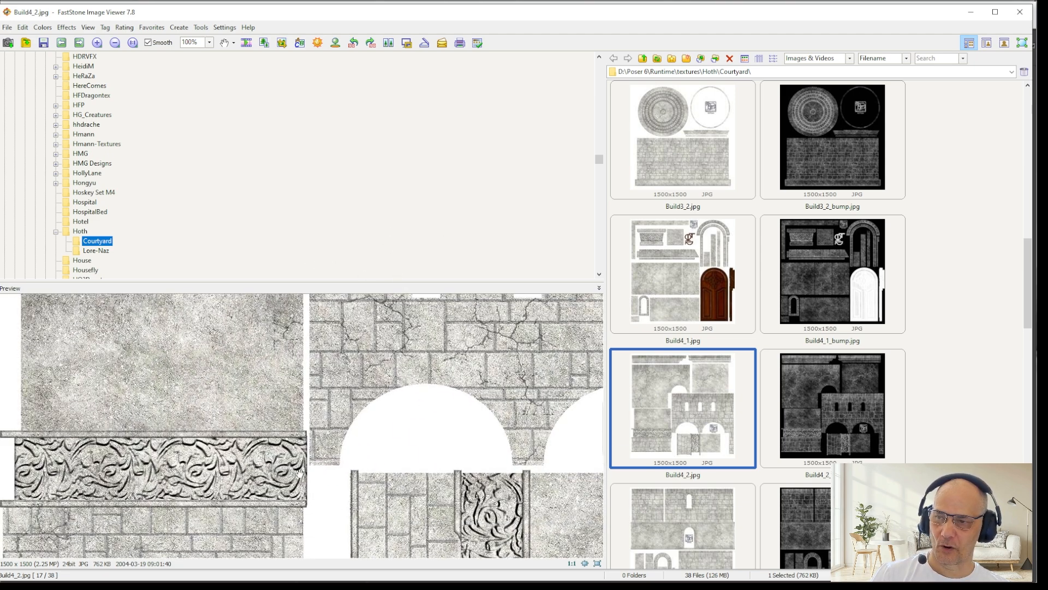
pyautogui.moveTo(437, 376); pyautogui.dragTo(425, 470)
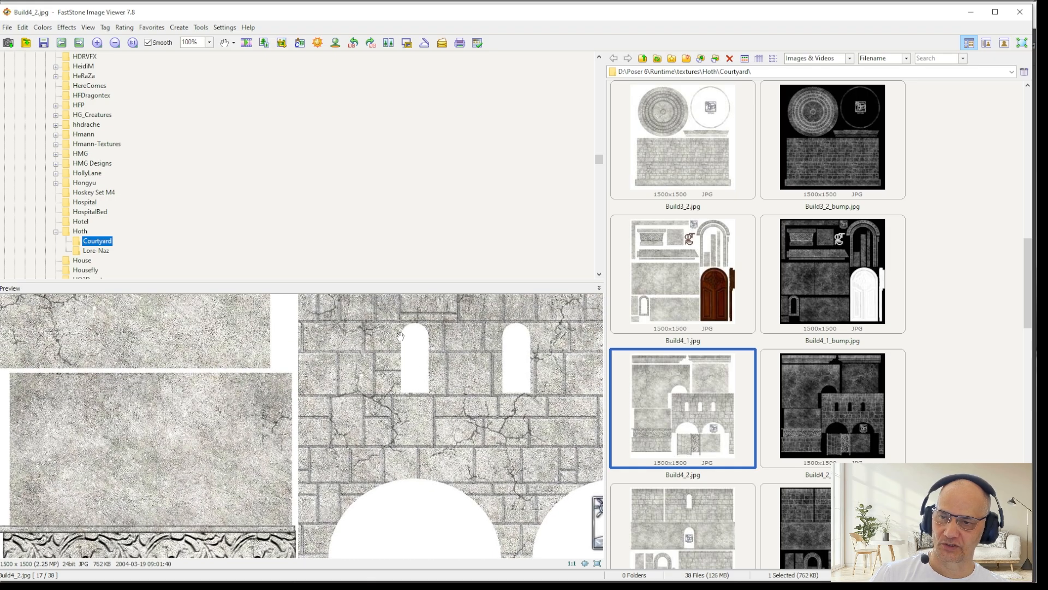
pyautogui.click(382, 341)
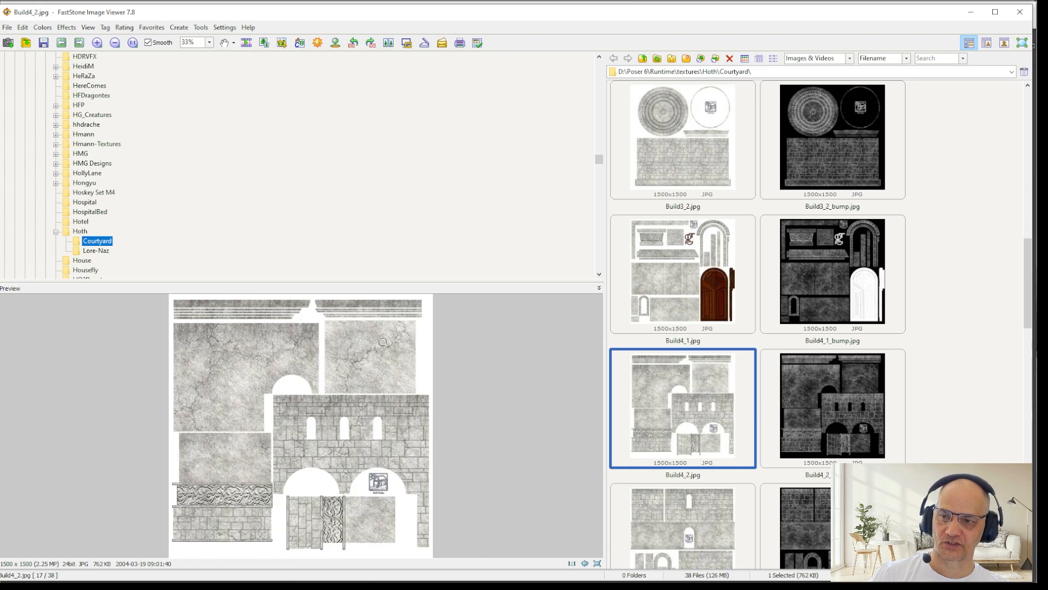
# Step: Examine the stone blocks above the windows in Build4_2.jpg at magnifications up to 700% to judge the texture's pixel detail
pyautogui.click(334, 412)
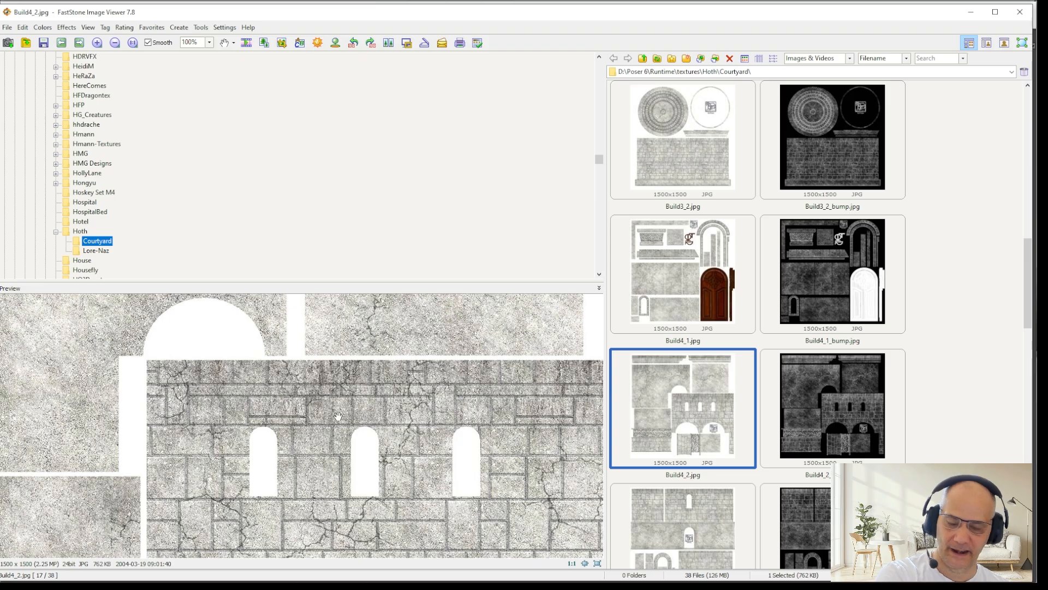
pyautogui.scroll(6, 338, 416)
pyautogui.moveTo(6, 380); pyautogui.dragTo(246, 488)
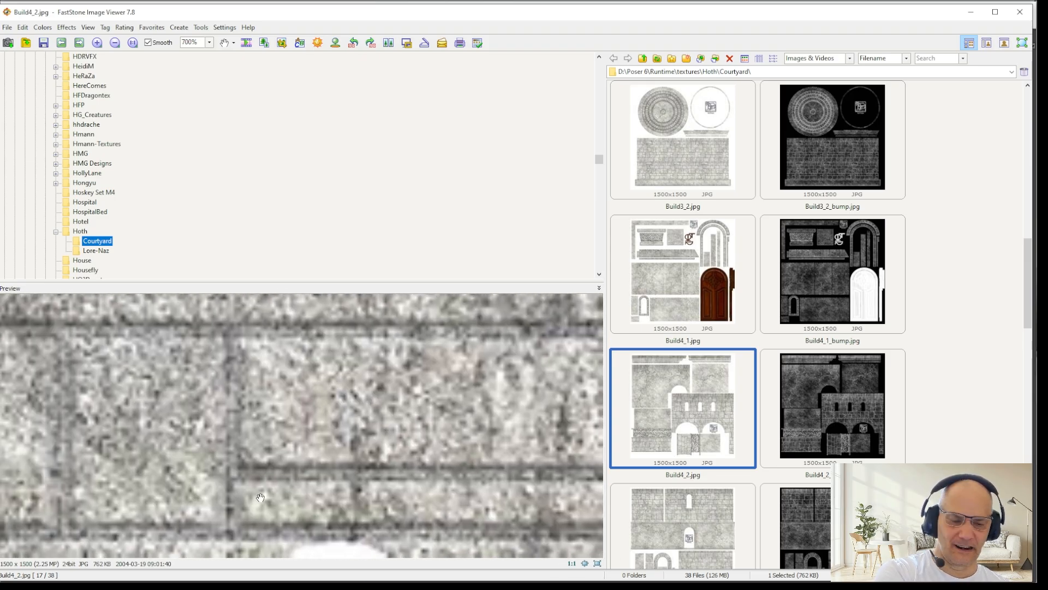
pyautogui.scroll(-5, 261, 497)
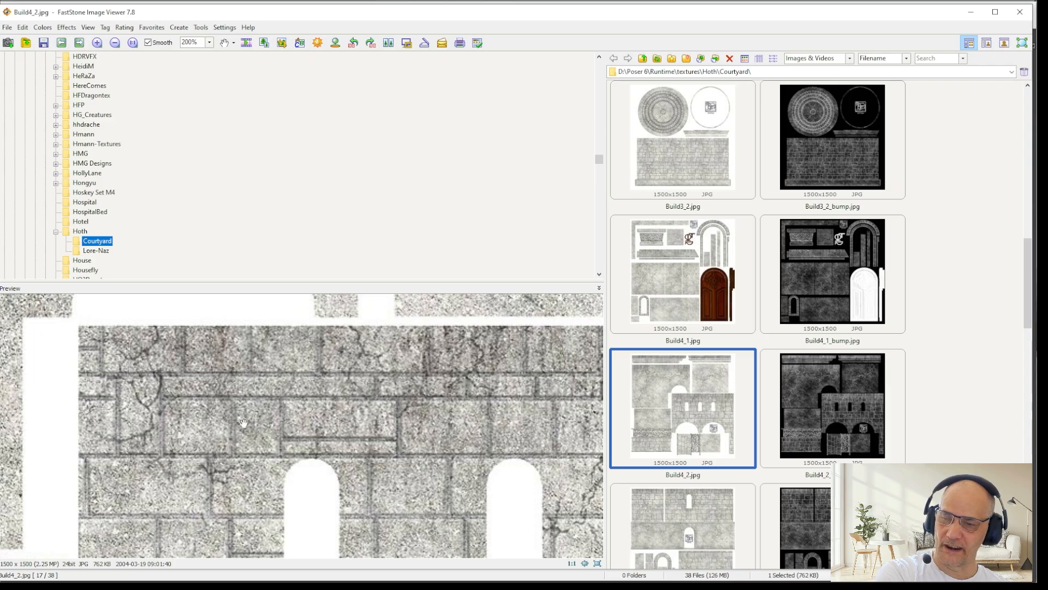
pyautogui.scroll(-1, 234, 418)
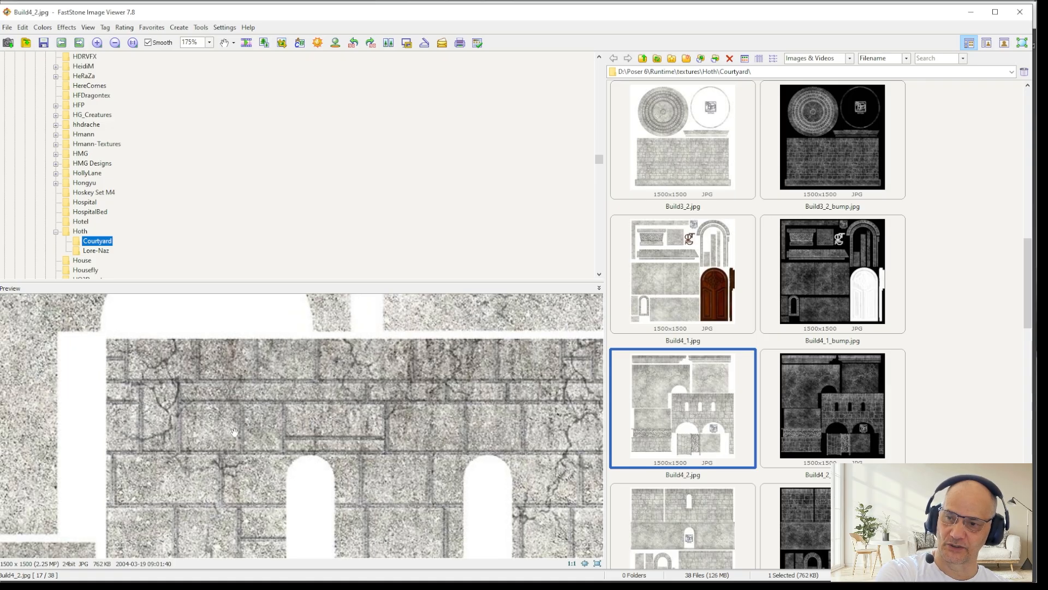
pyautogui.scroll(-1, 244, 422)
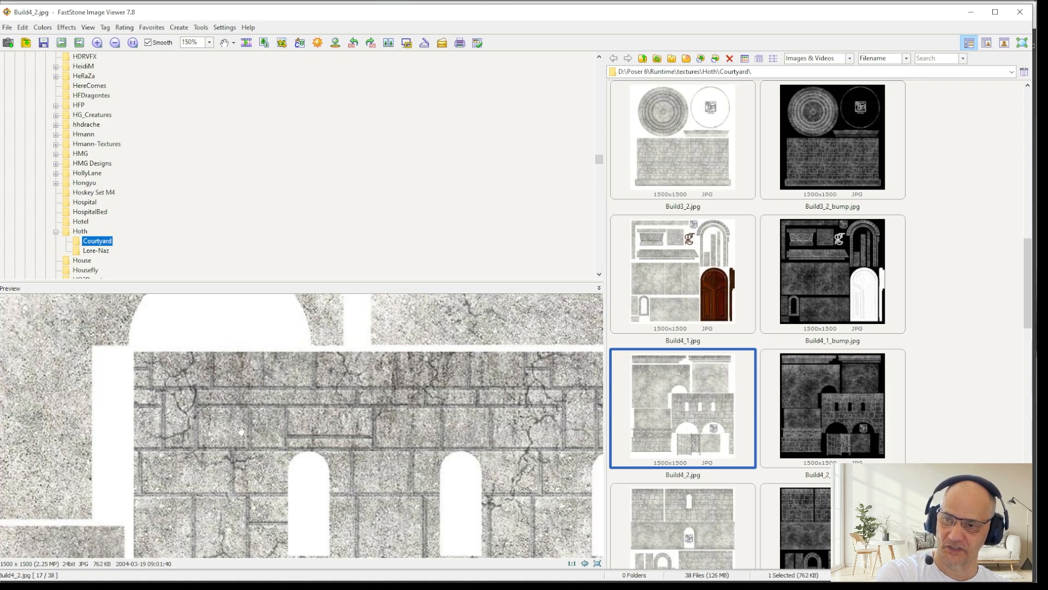
pyautogui.scroll(5, 236, 426)
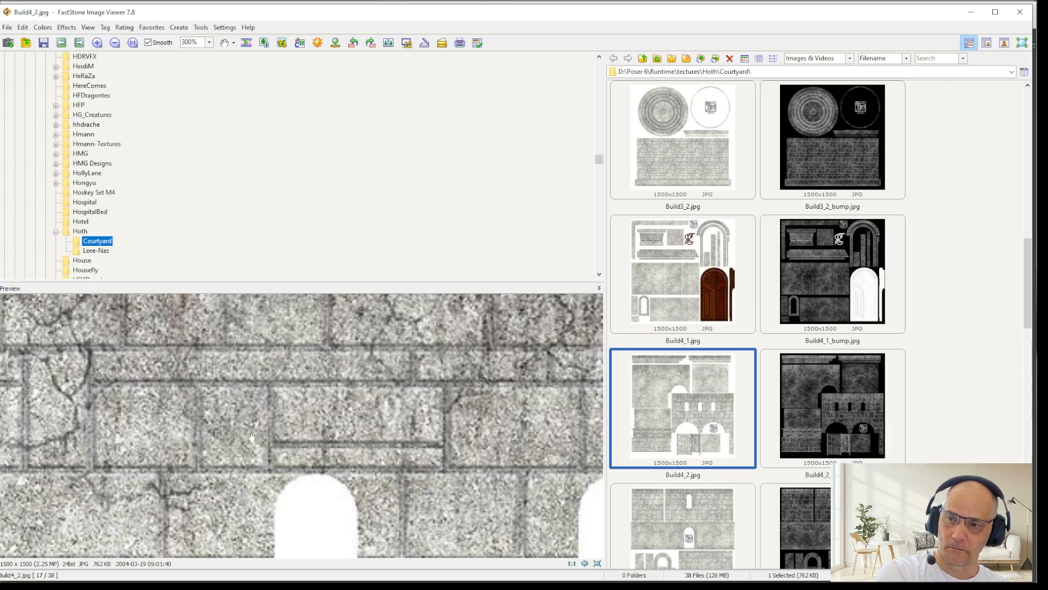
pyautogui.moveTo(121, 482); pyautogui.dragTo(321, 512)
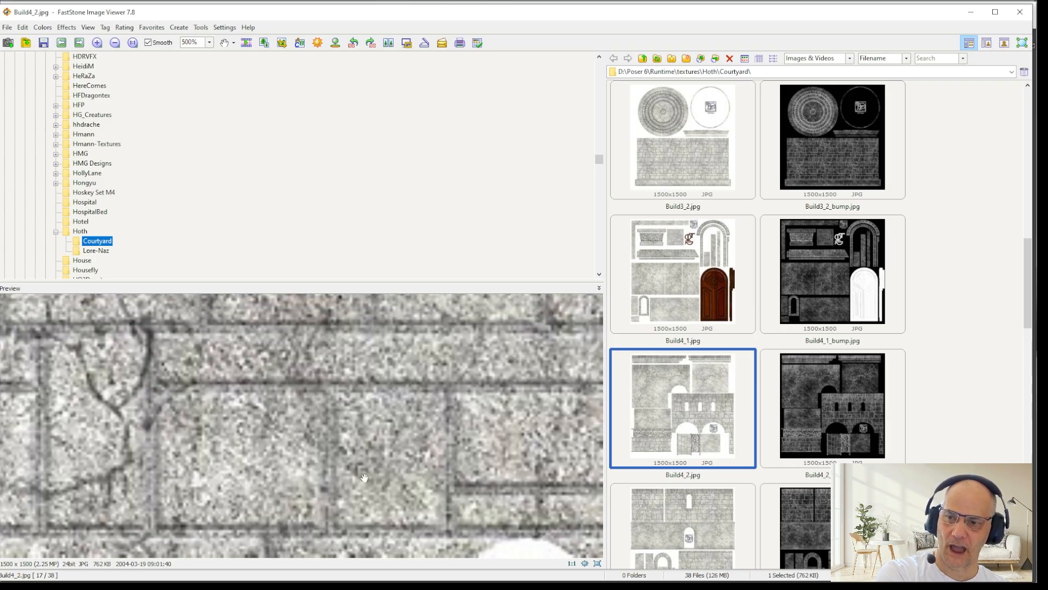
pyautogui.scroll(-2, 376, 457)
pyautogui.scroll(-1, 376, 457)
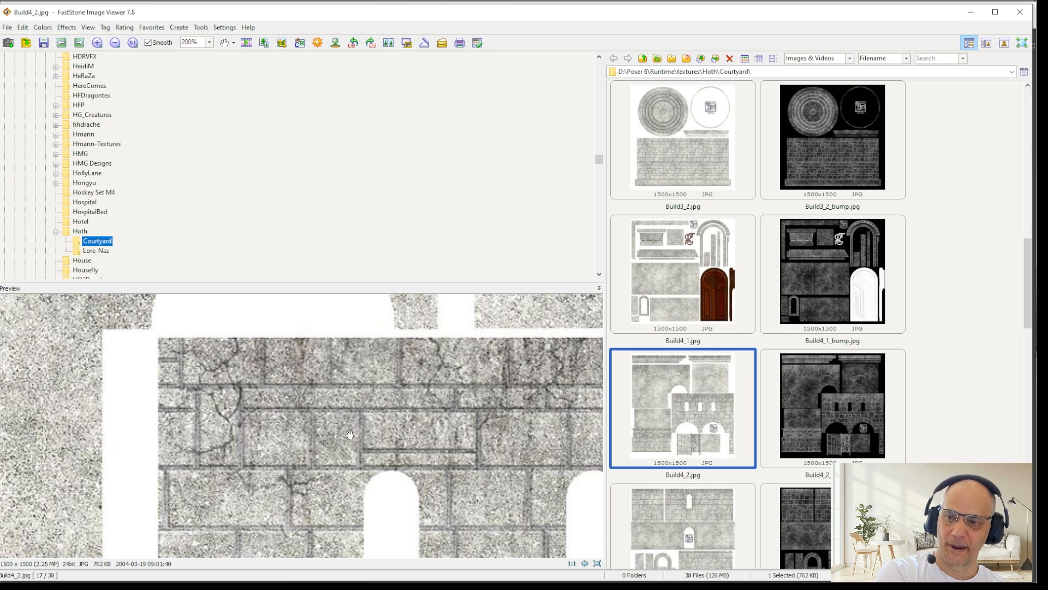
pyautogui.scroll(-2, 301, 435)
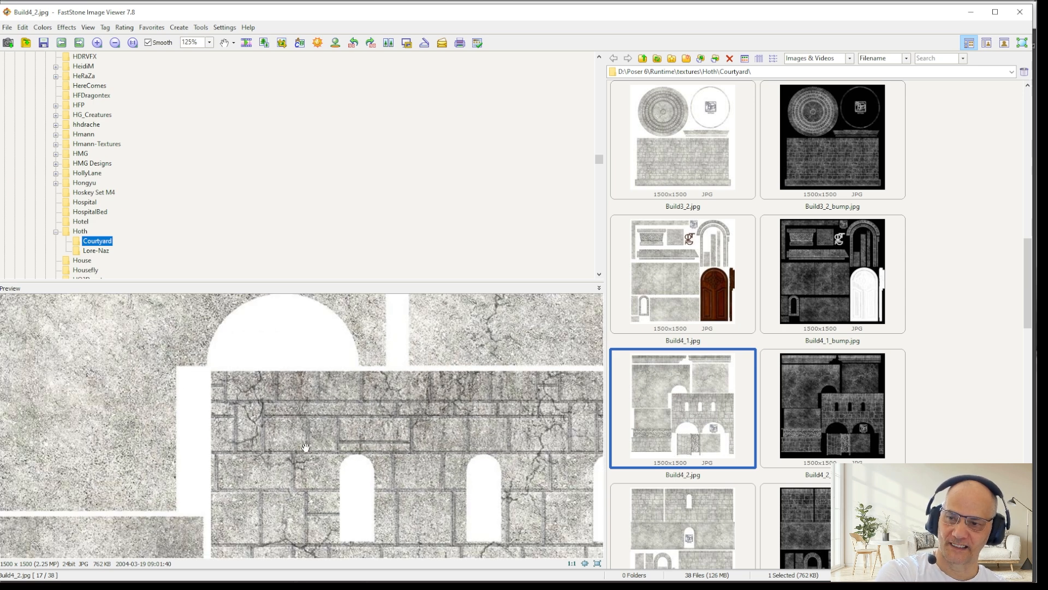
pyautogui.scroll(-4, 306, 447)
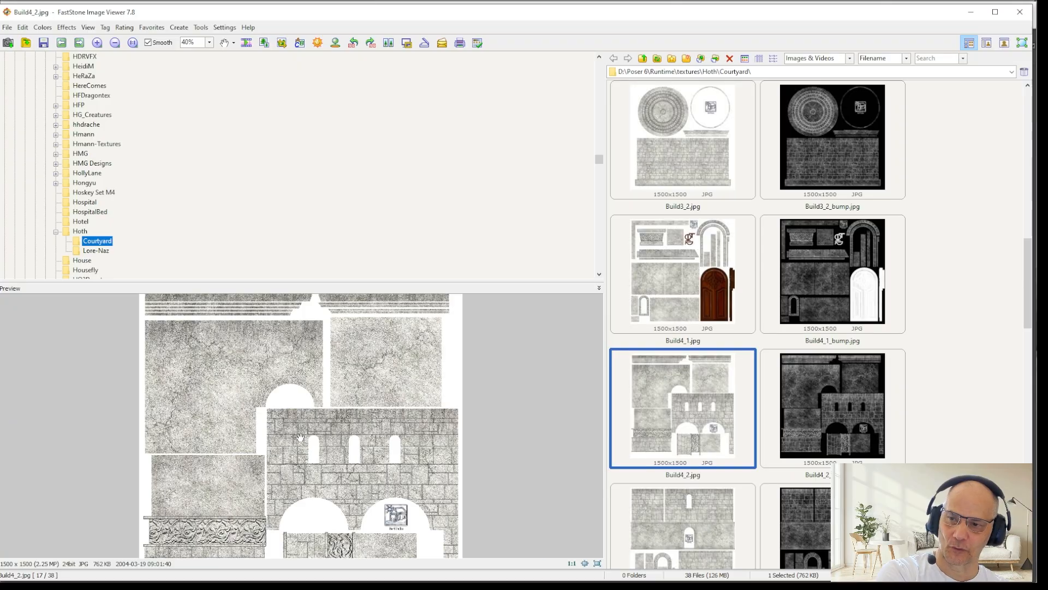
pyautogui.scroll(1, 349, 441)
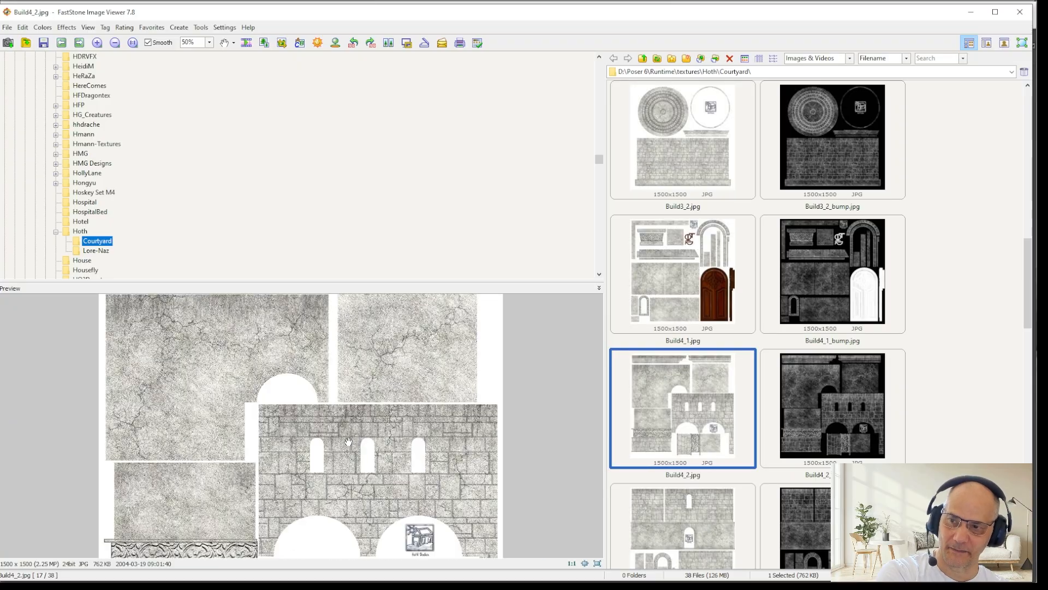
pyautogui.scroll(7, 349, 441)
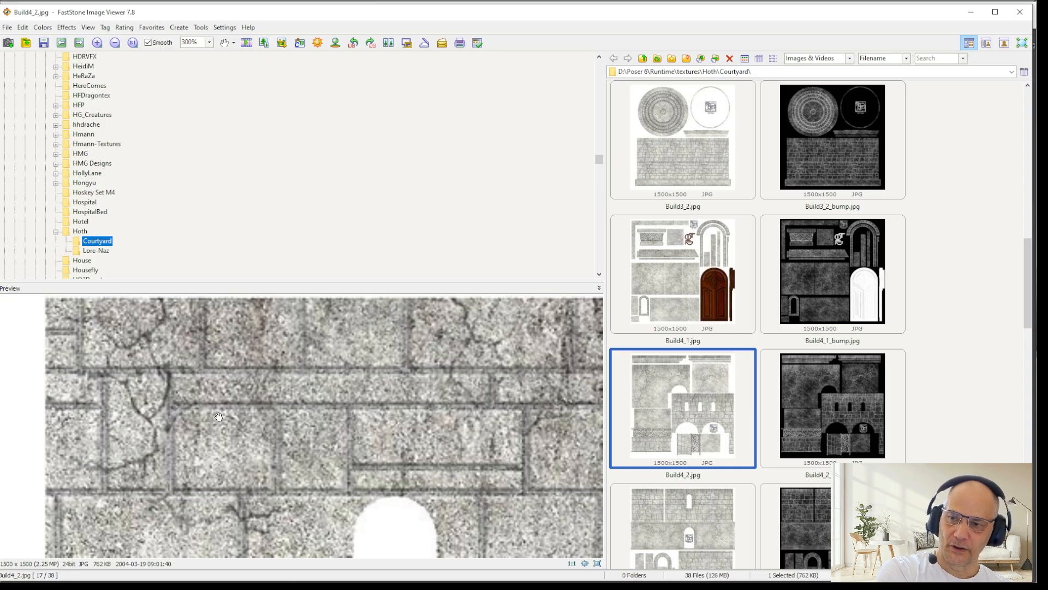
pyautogui.scroll(-1, 267, 413)
pyautogui.scroll(5, 262, 417)
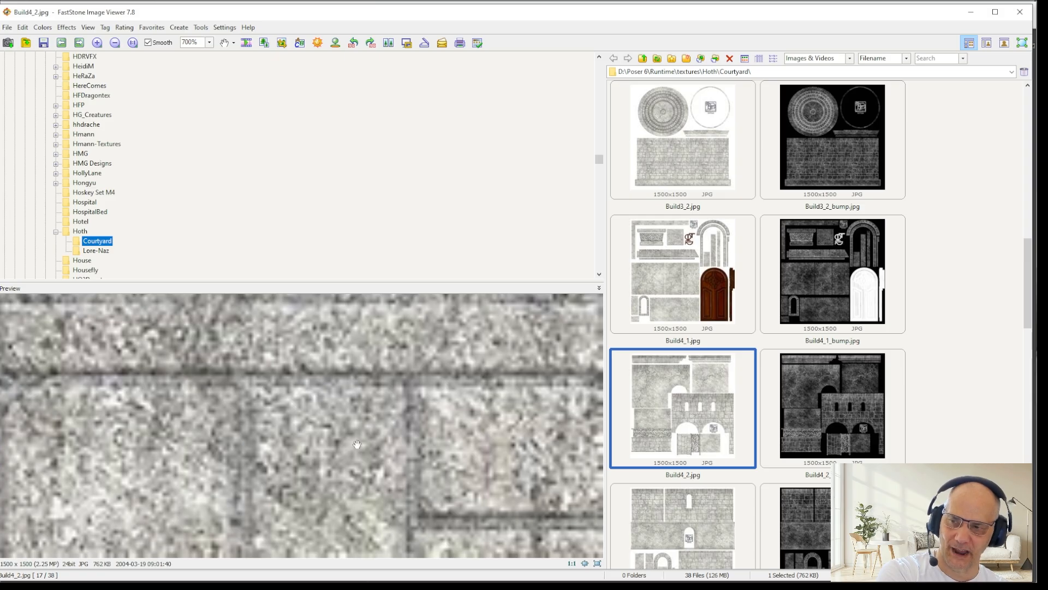
pyautogui.scroll(-1, 288, 380)
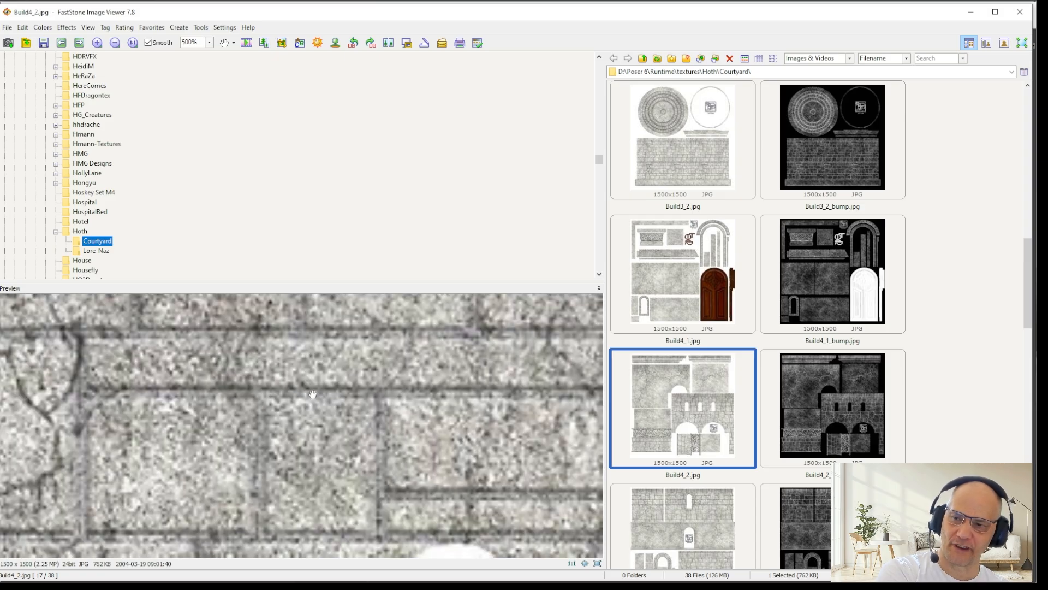
pyautogui.scroll(-1, 320, 396)
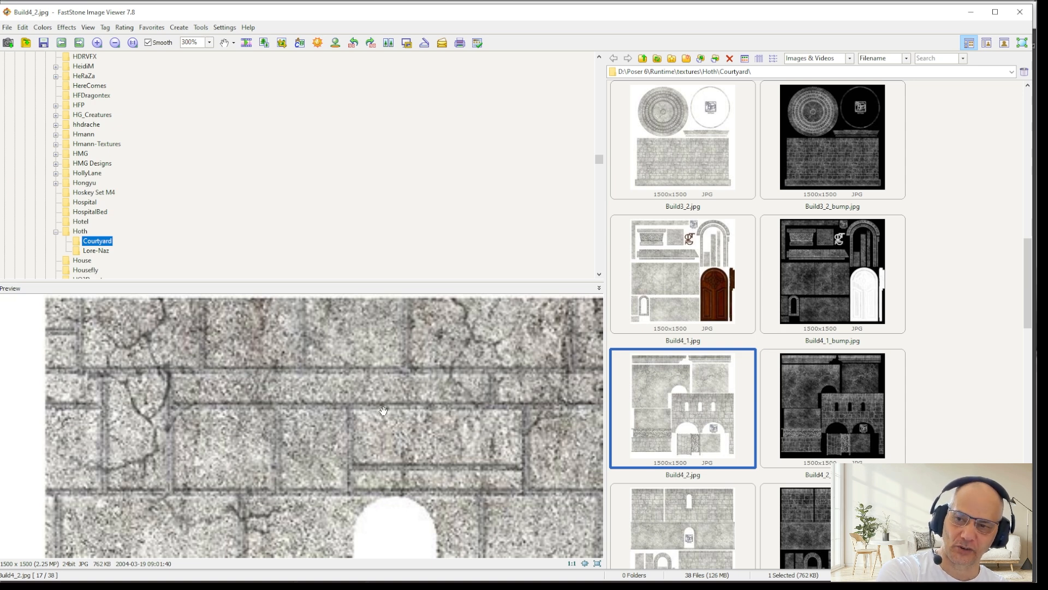
# Step: Examine the windows, stone blocks and cracks in Build4_2_bump.jpg at magnifications up to 500%
pyautogui.click(848, 408)
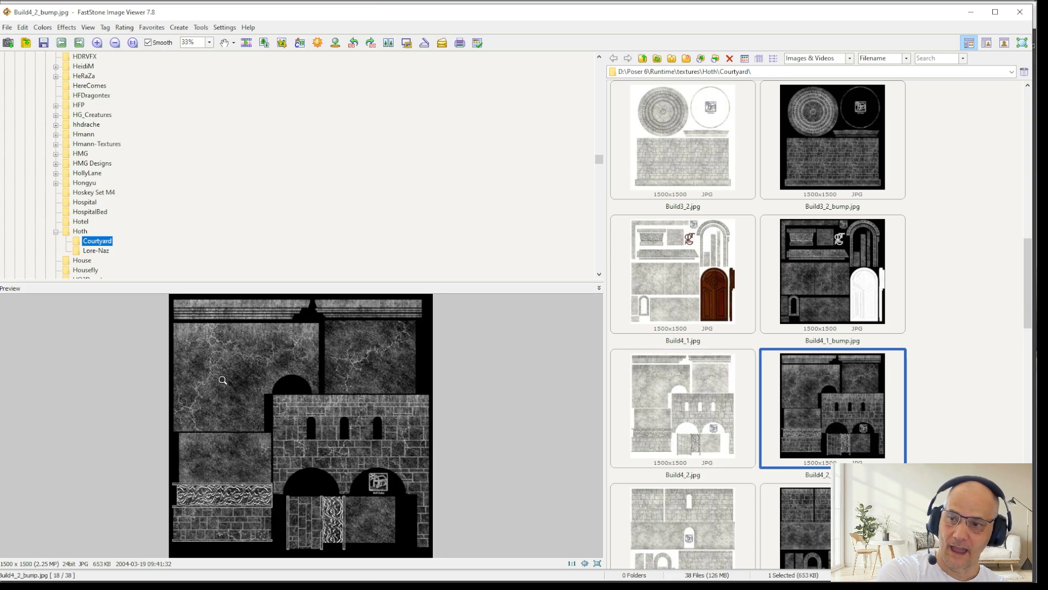
pyautogui.scroll(5, 273, 352)
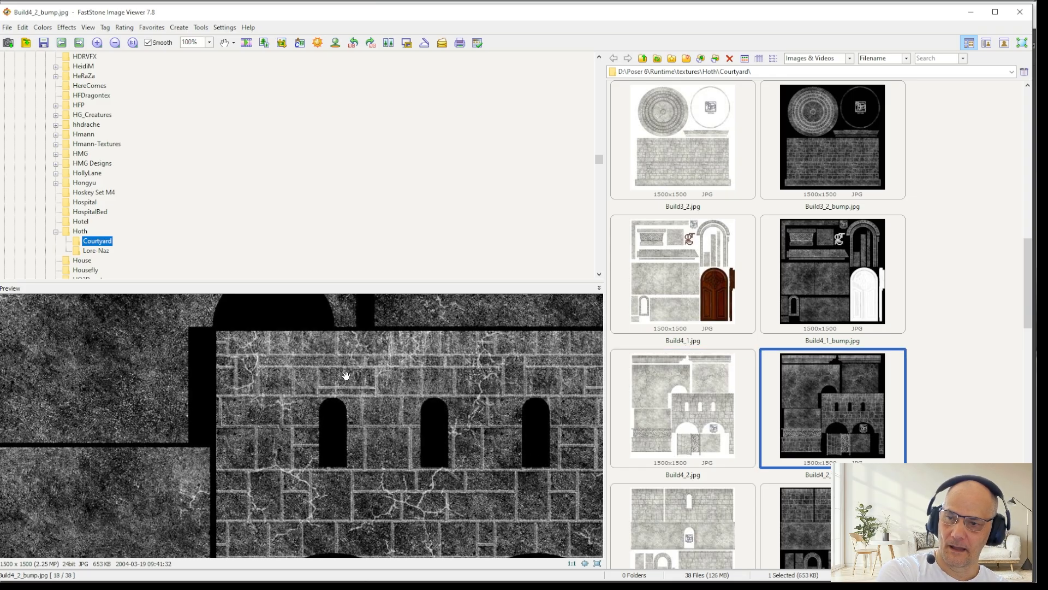
pyautogui.scroll(2, 323, 380)
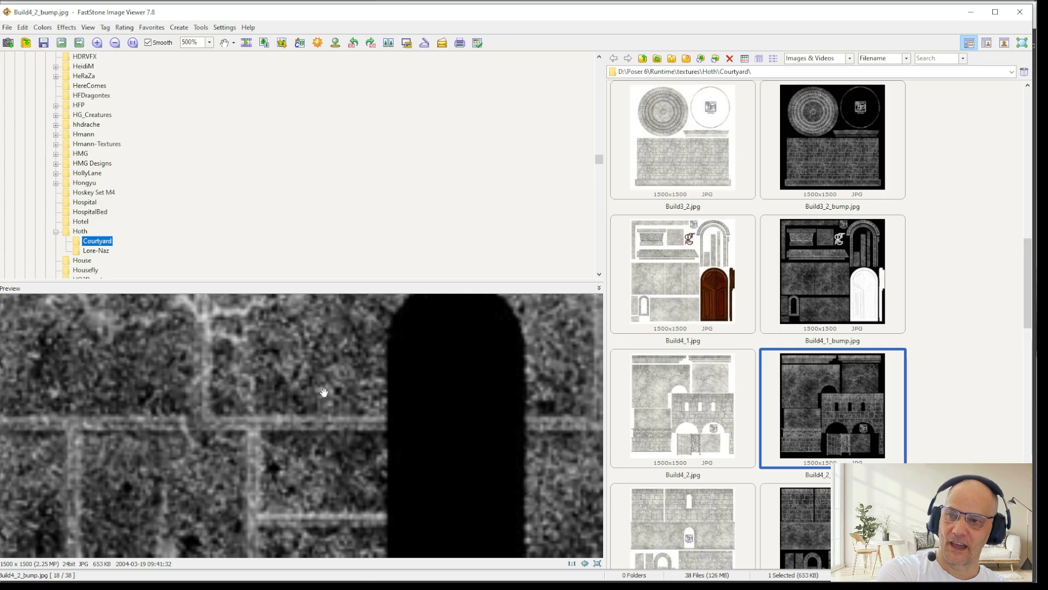
pyautogui.scroll(-1, 323, 386)
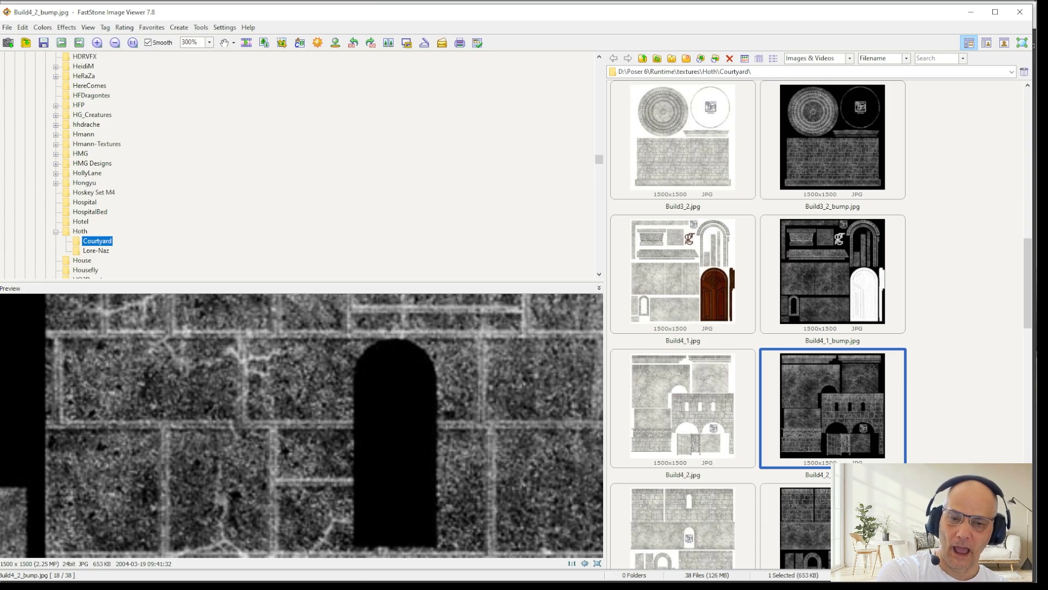
# Step: Switch to Poser, dismiss the texture choice for the Color_Texture node without changes and return to the Pose room
pyautogui.hotkey('alt', 'Tab')
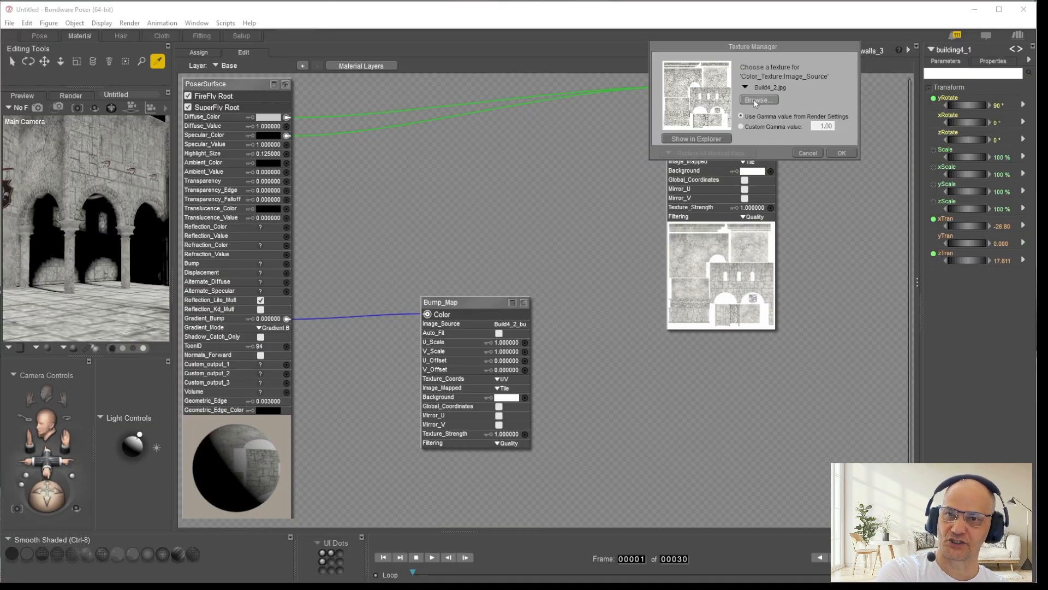
pyautogui.click(808, 153)
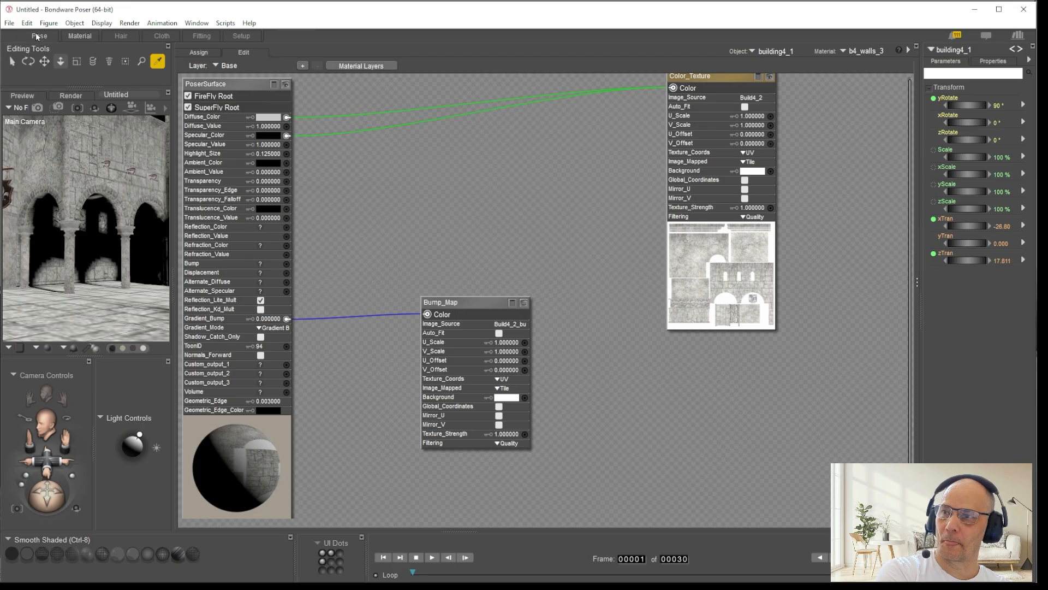
pyautogui.click(39, 36)
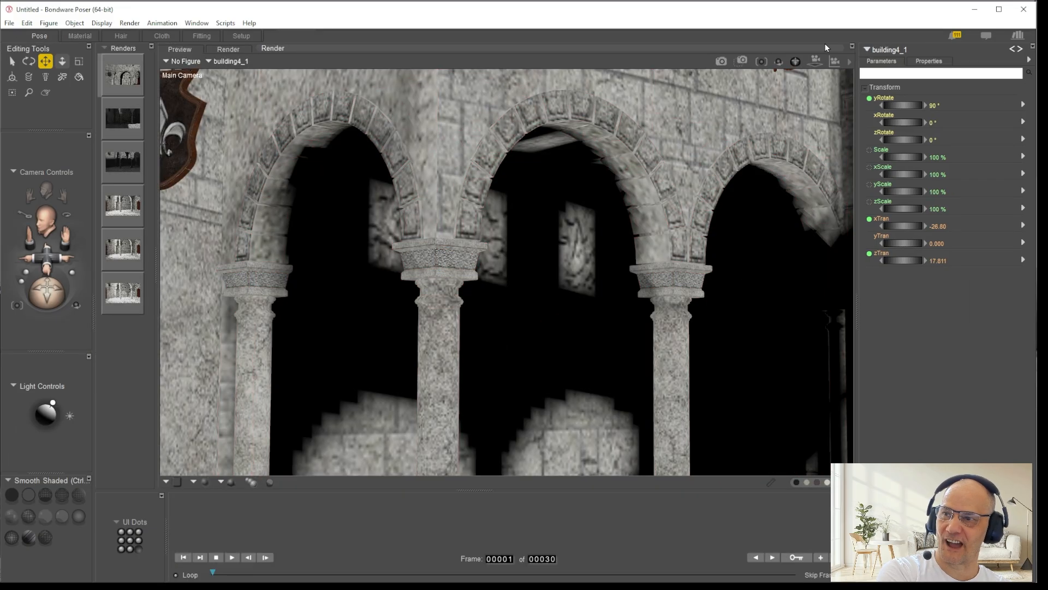
# Step: View the wall above the arches in the preview and compare it with the stored SuperFly renders of the columns and arches
pyautogui.moveTo(816, 61); pyautogui.dragTo(844, 33)
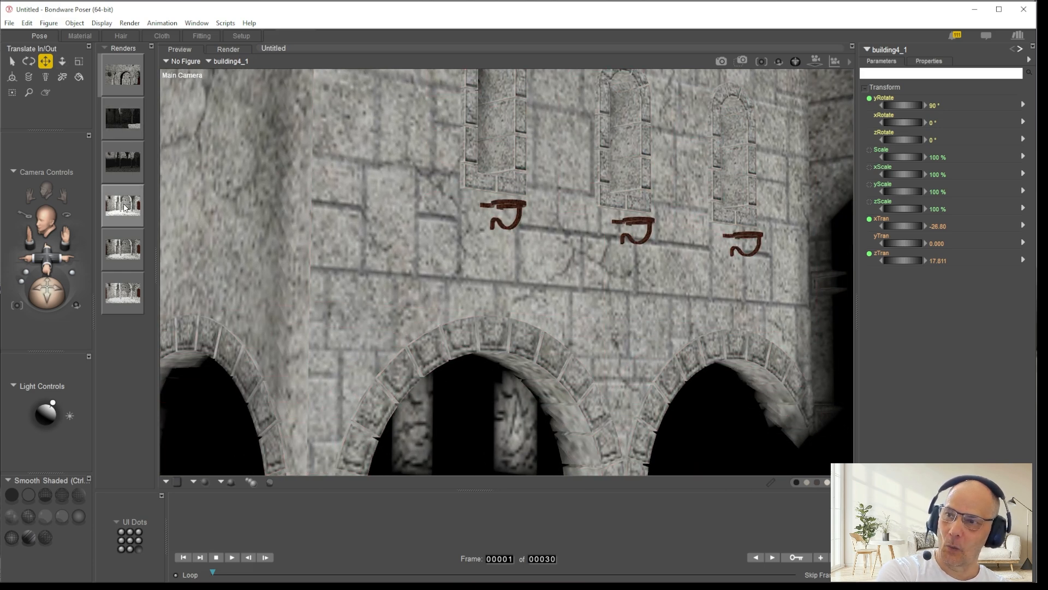
pyautogui.click(125, 208)
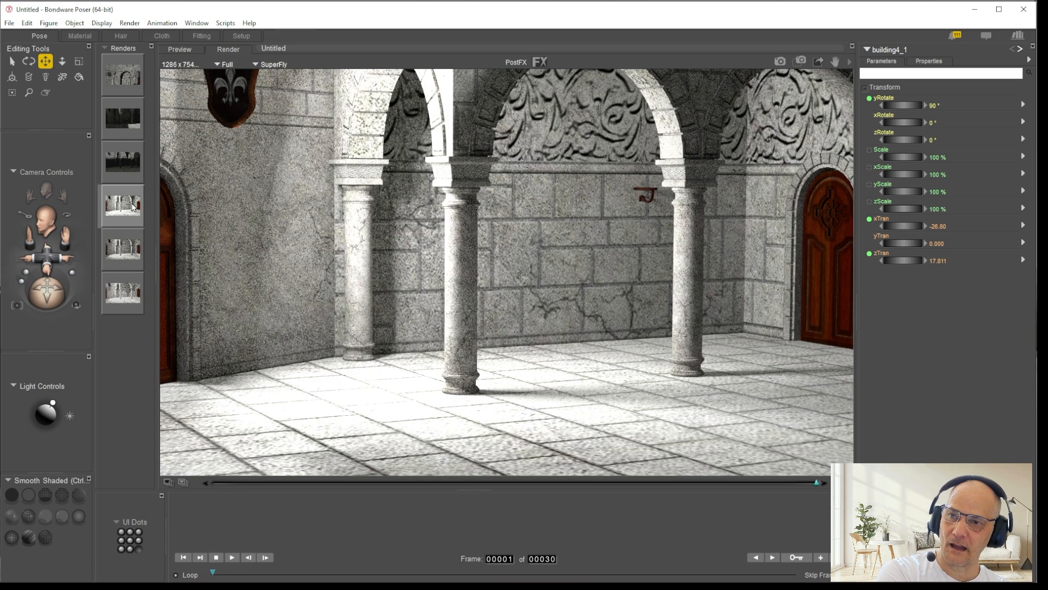
pyautogui.click(123, 72)
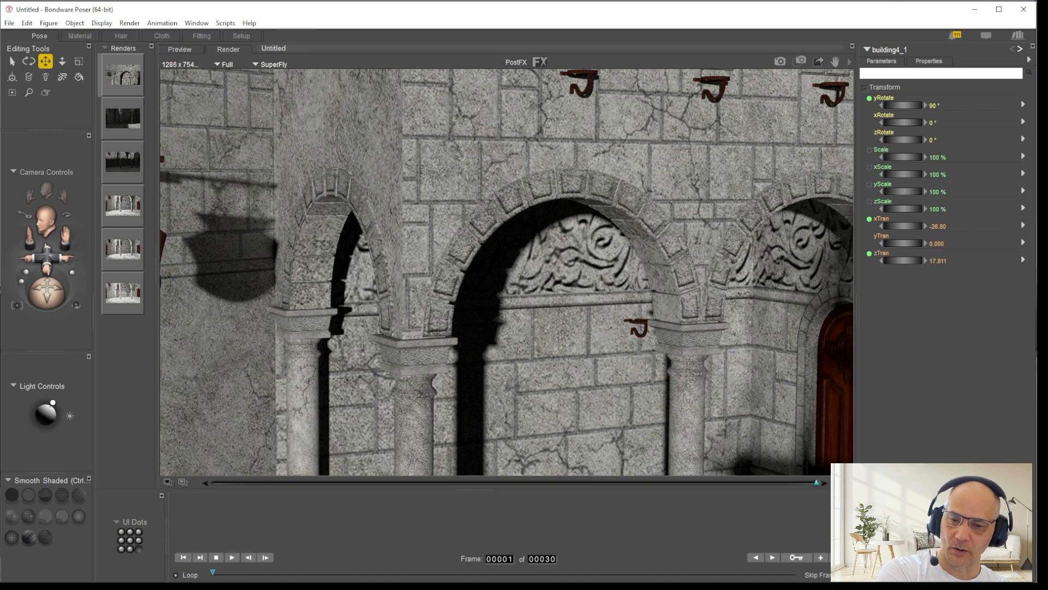
# Step: Switch to FastStone Image Viewer, select Build4_2.jpg and examine its carved frieze at 100% and the whole sheet
pyautogui.hotkey('alt', 'Tab')
pyautogui.moveTo(362, 411); pyautogui.dragTo(418, 422)
pyautogui.click(653, 430)
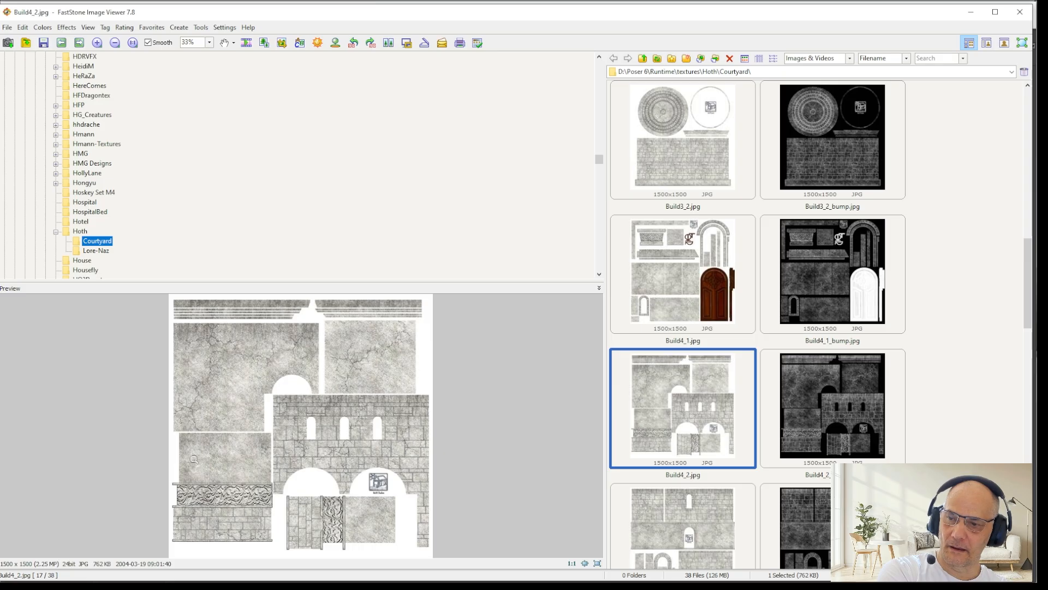
pyautogui.click(227, 497)
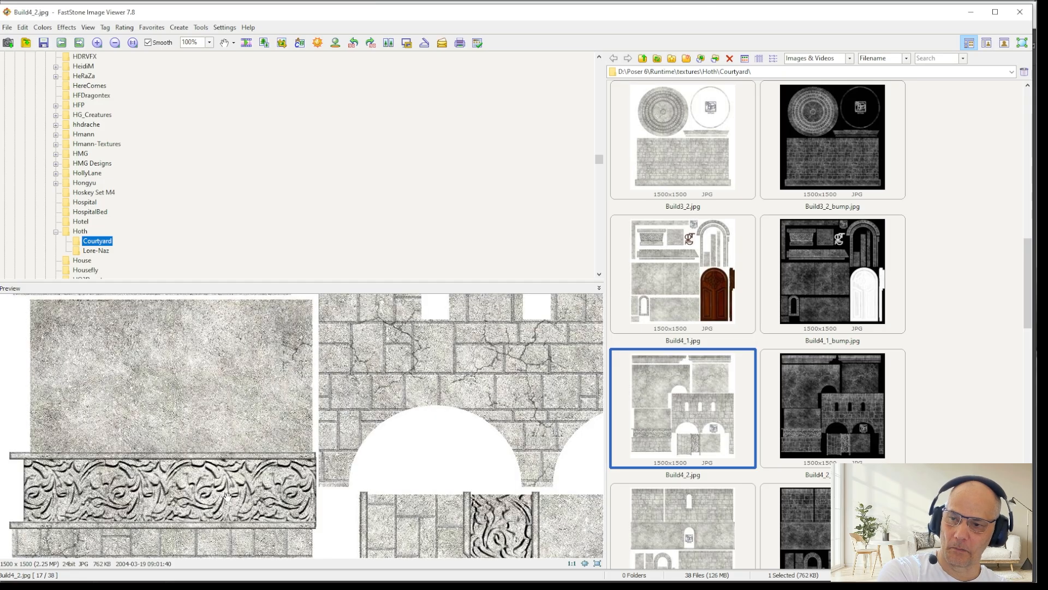
pyautogui.scroll(-3, 234, 494)
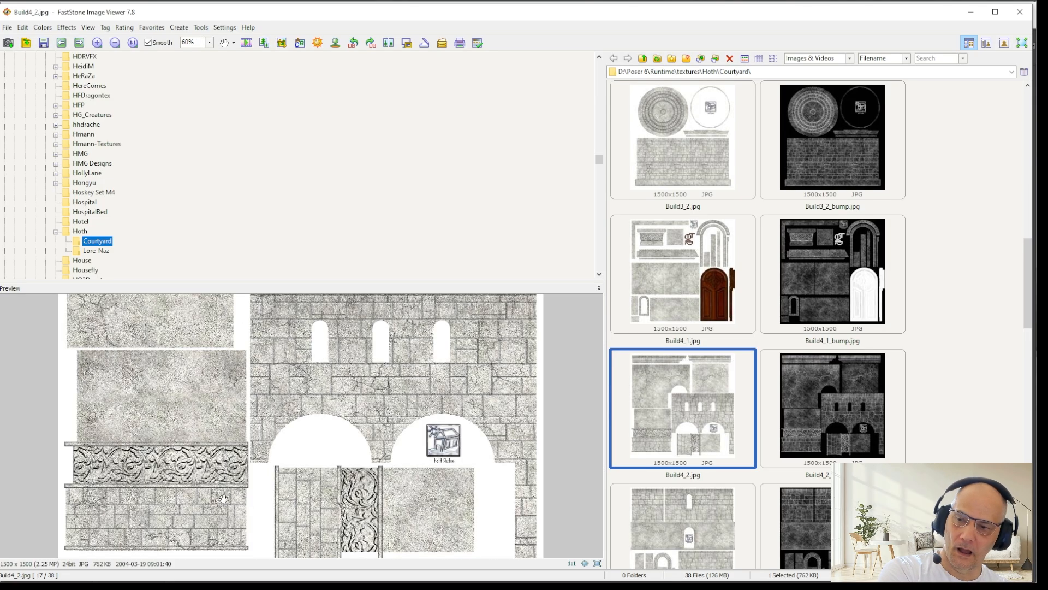
pyautogui.scroll(-1, 186, 474)
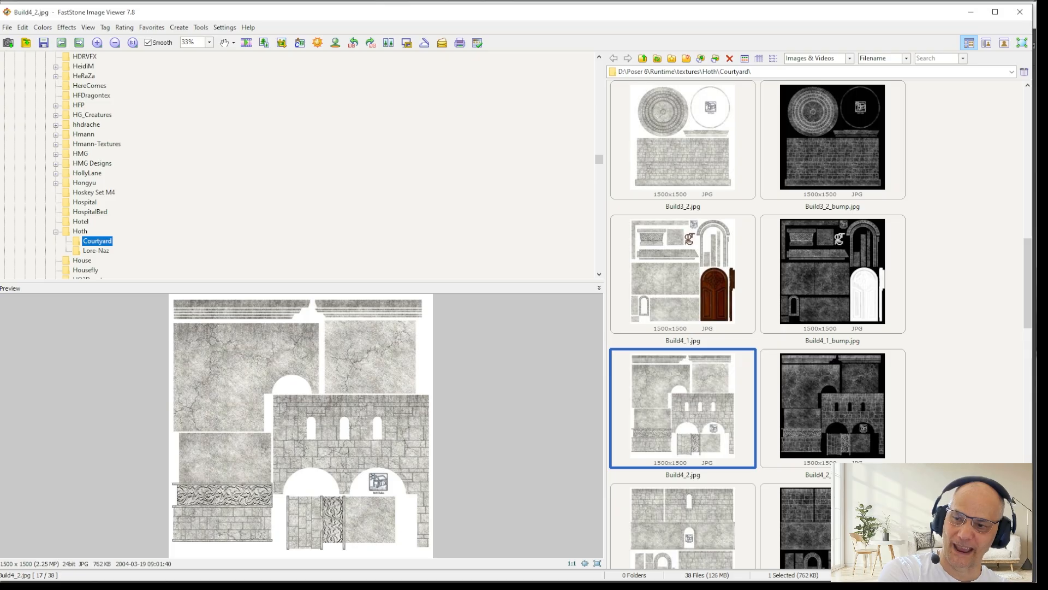
# Step: Inspect the scroll carving of the frieze in Build4_2.jpg at magnifications up to 300%
pyautogui.scroll(4, 249, 517)
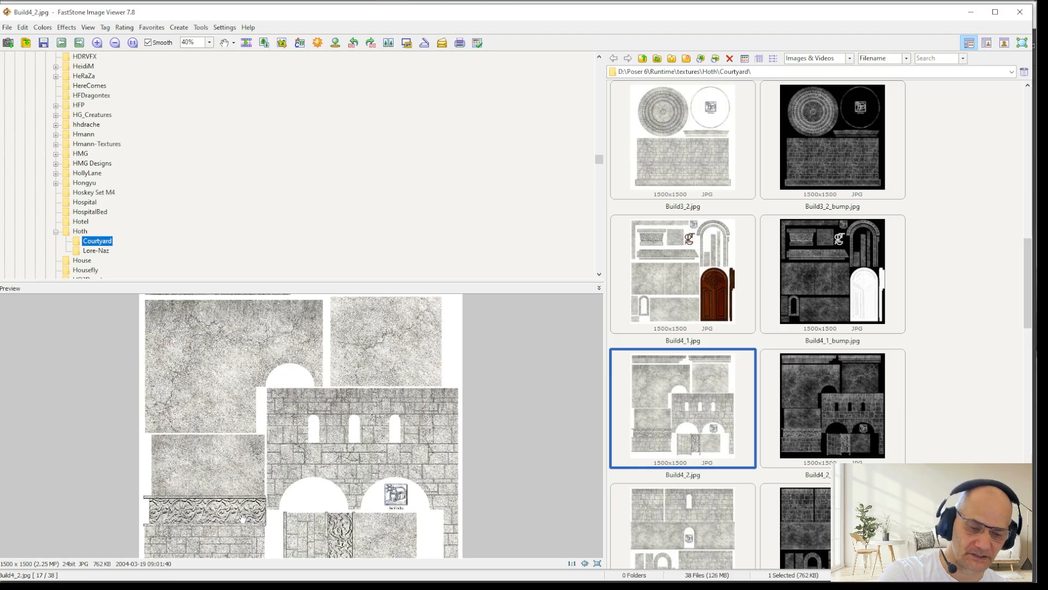
pyautogui.moveTo(308, 384); pyautogui.dragTo(456, 369)
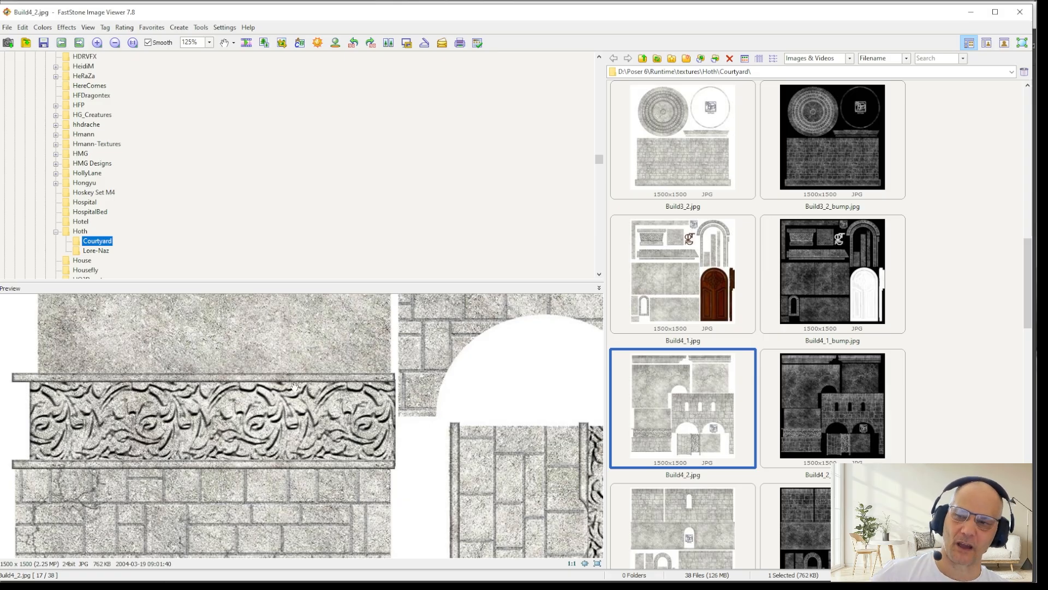
pyautogui.scroll(4, 256, 417)
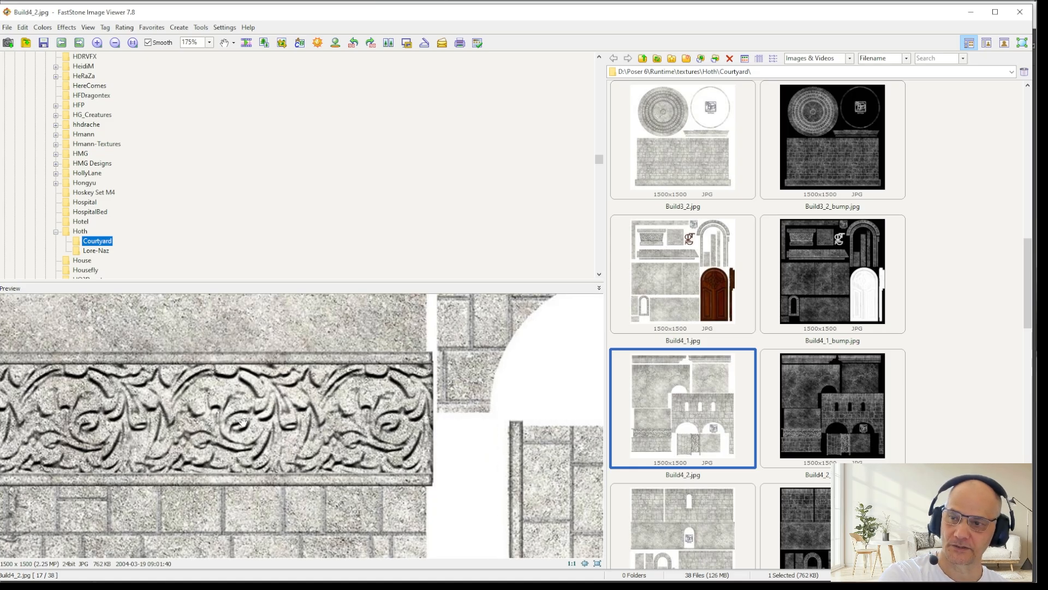
pyautogui.moveTo(235, 393); pyautogui.dragTo(241, 447)
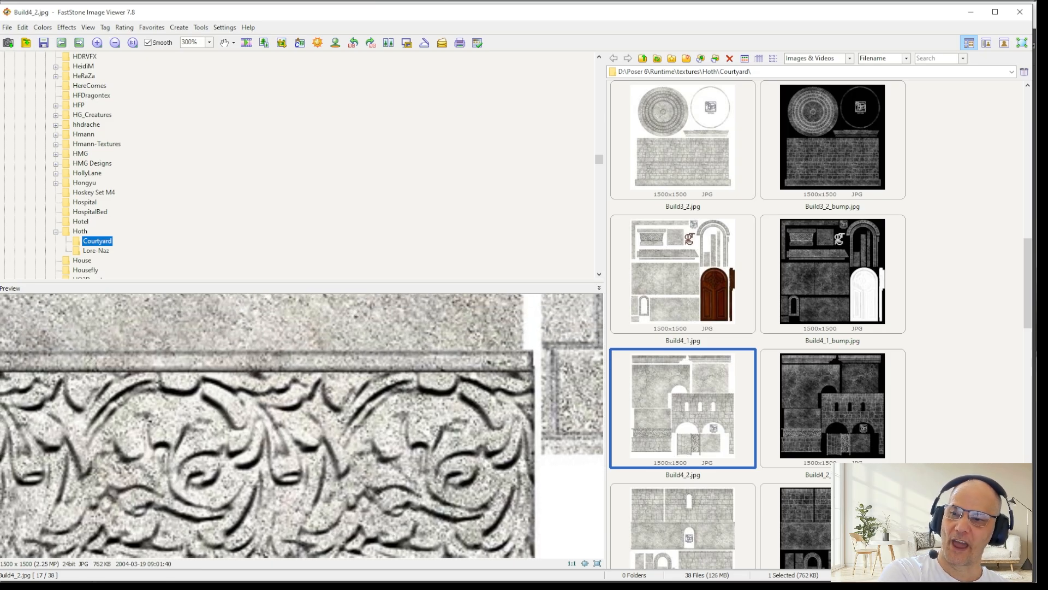
pyautogui.moveTo(429, 528); pyautogui.dragTo(370, 401)
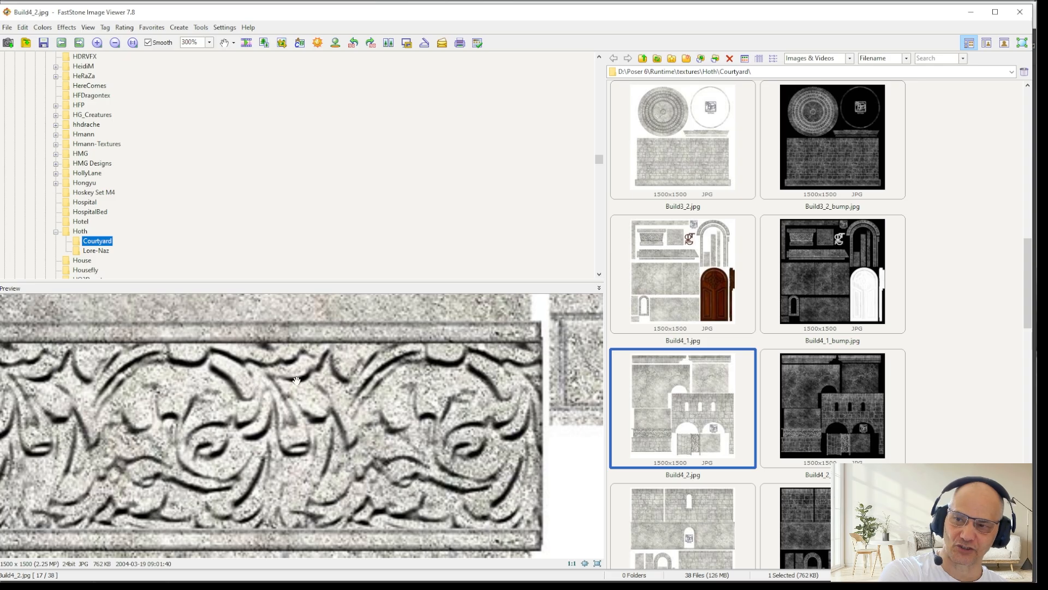
# Step: Switch to Poser's scene preview and aim Light 5 at the carved panels behind the arches, about 2° xRotate and 45° yRotate
pyautogui.hotkey('alt', 'Tab')
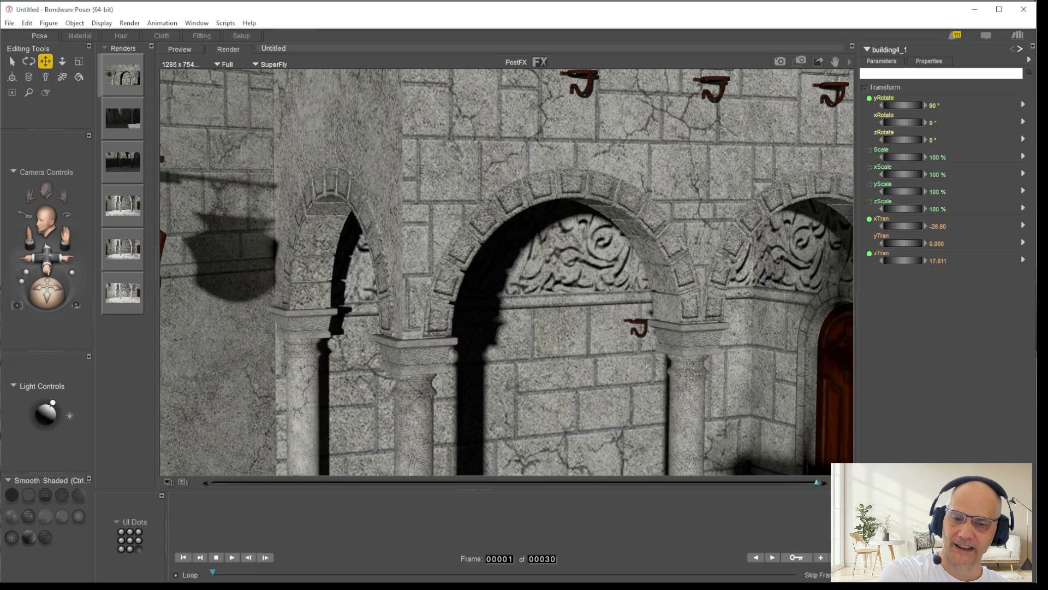
pyautogui.click(178, 48)
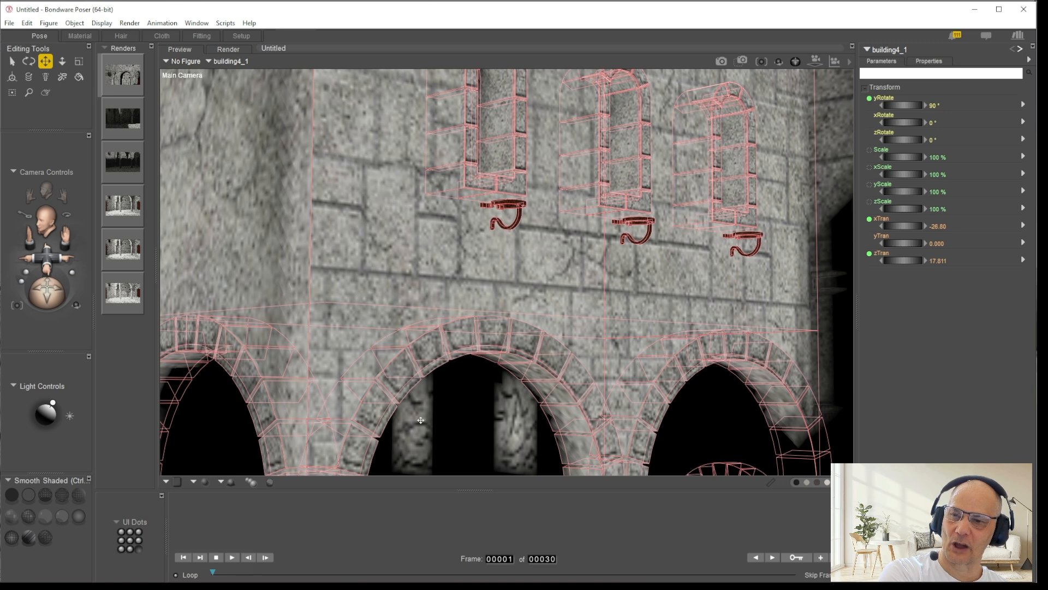
pyautogui.click(50, 409)
pyautogui.moveTo(51, 412); pyautogui.dragTo(45, 417)
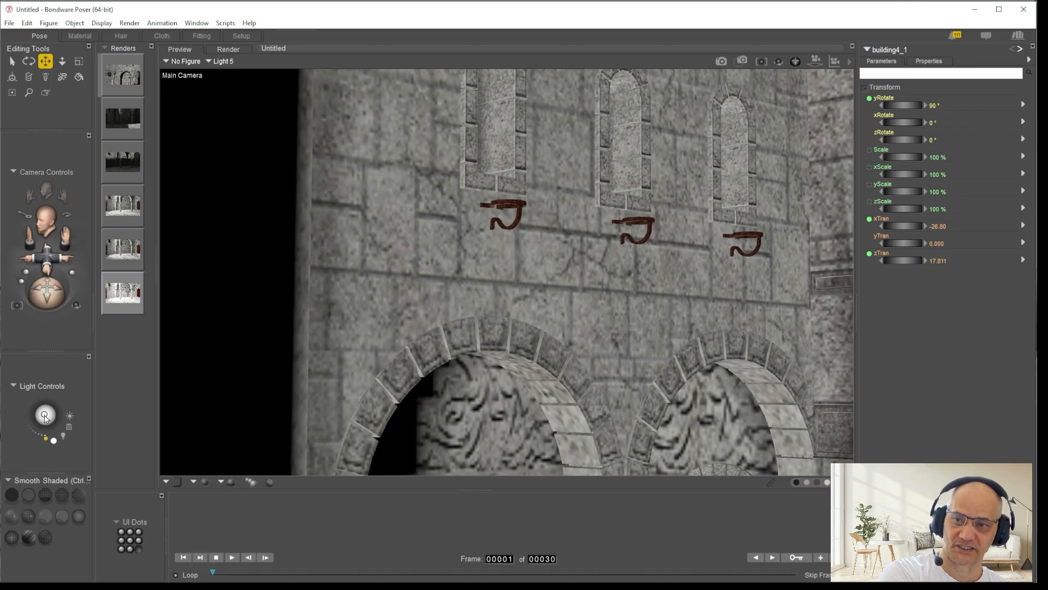
pyautogui.click(46, 418)
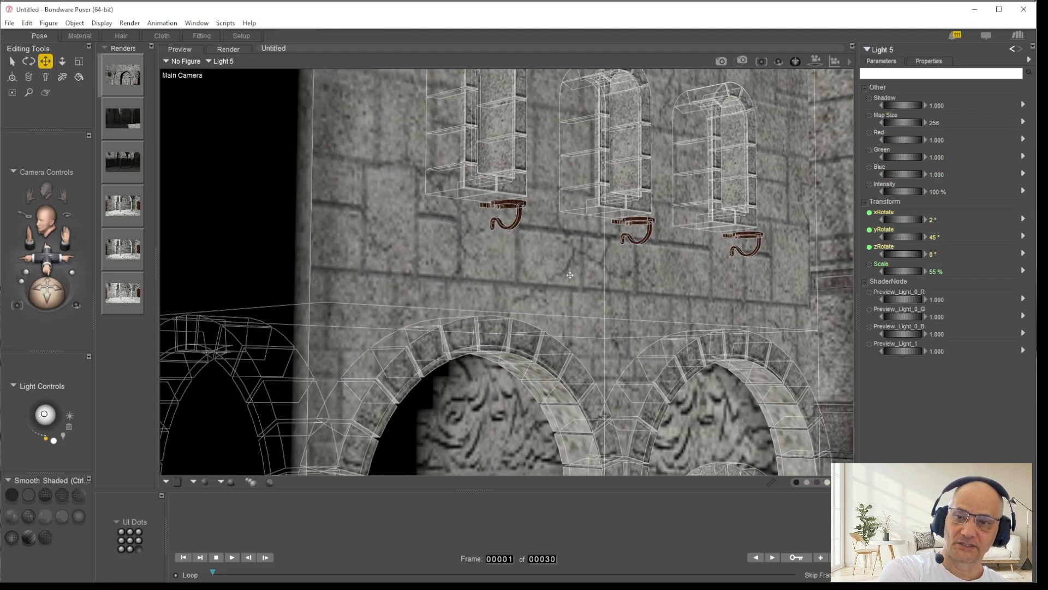
# Step: Frame more of the arcade in the Main Camera and pick the b4_walls_3 material of building4_1 in the Material room
pyautogui.moveTo(47, 259); pyautogui.dragTo(52, 306)
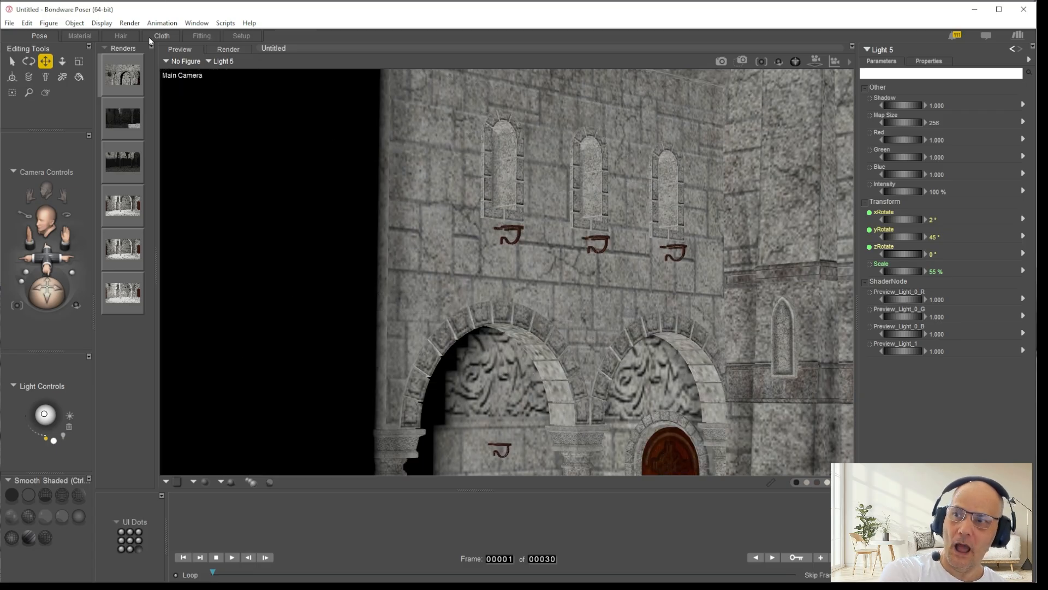
pyautogui.click(79, 36)
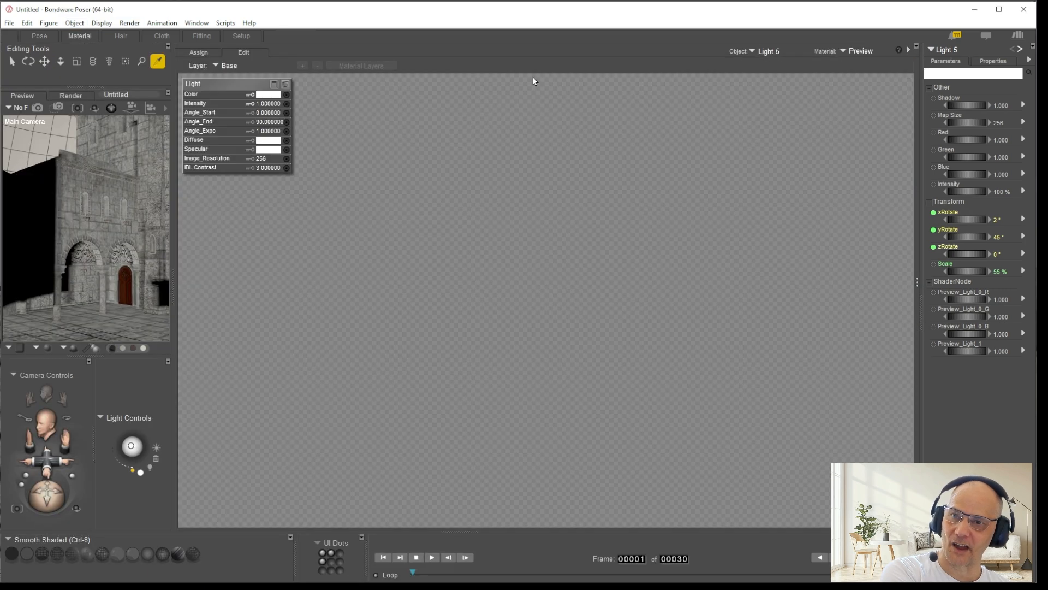
pyautogui.click(84, 250)
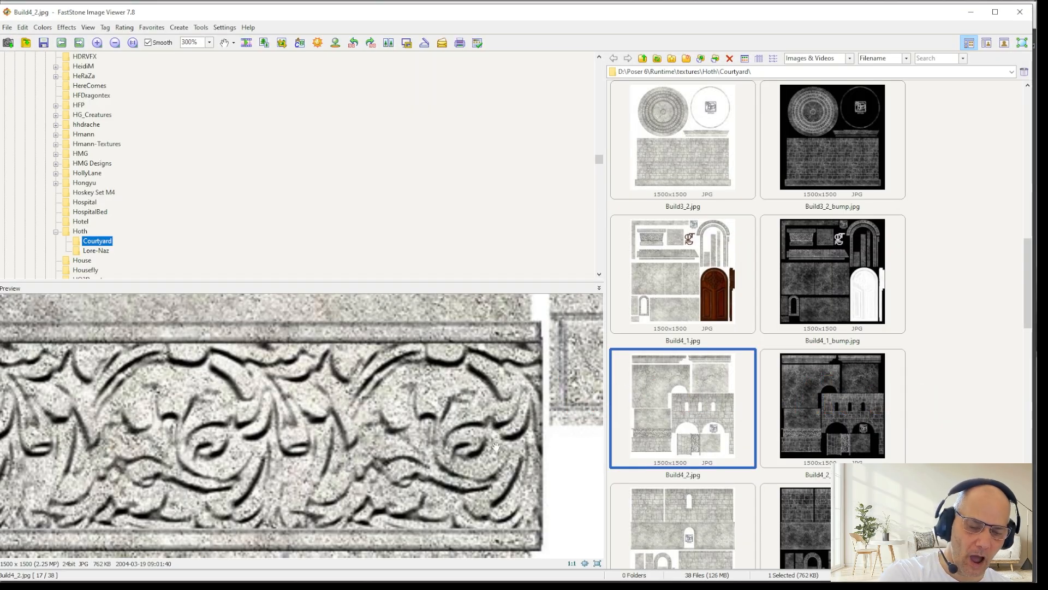
# Step: Switch to FastStone Image Viewer and examine the cracked plaster, windows and arch openings of Build4_2.jpg at 100%
pyautogui.scroll(-2, 494, 445)
pyautogui.scroll(-5, 482, 446)
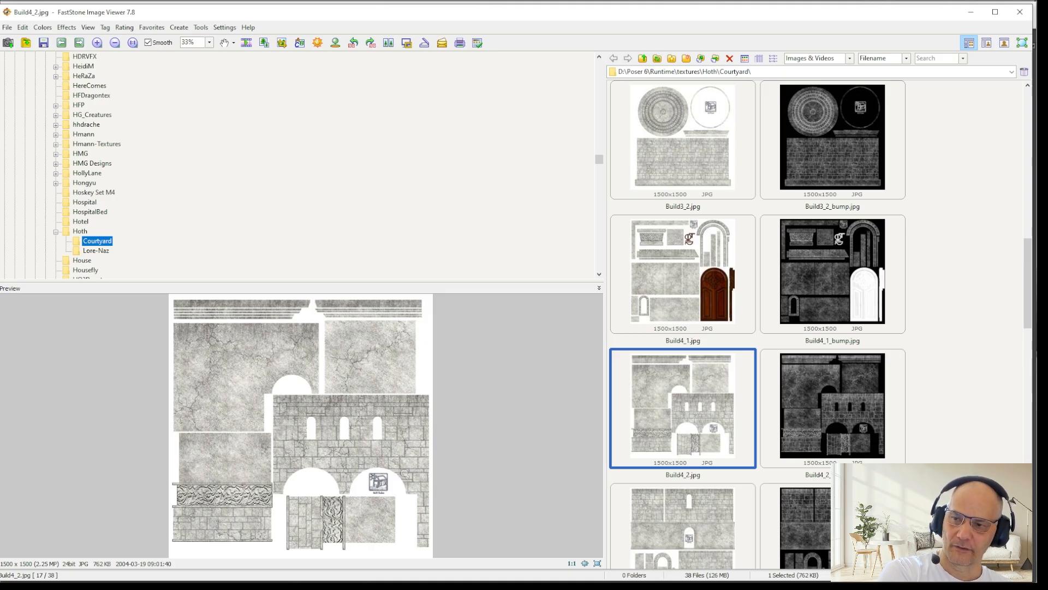
pyautogui.scroll(-1, 232, 345)
pyautogui.scroll(3, 228, 349)
pyautogui.scroll(3, 194, 344)
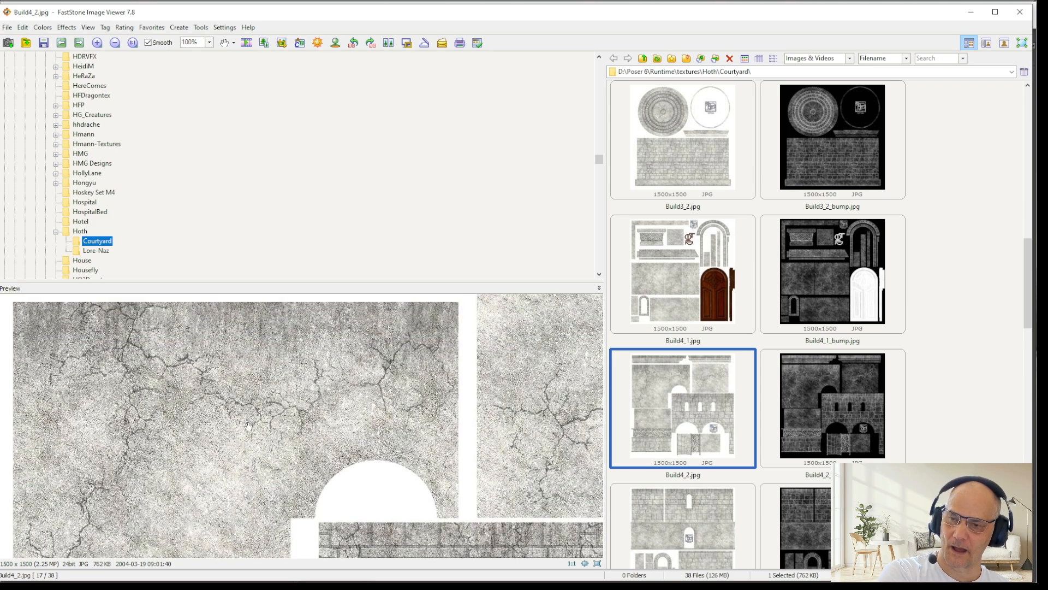
pyautogui.moveTo(237, 469); pyautogui.dragTo(207, 334)
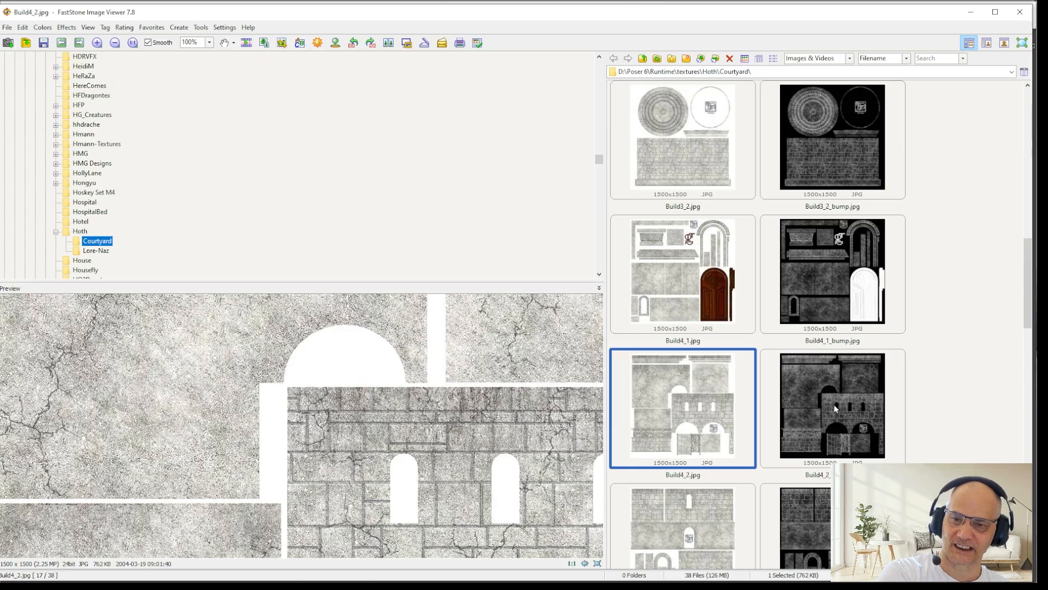
pyautogui.moveTo(422, 451); pyautogui.dragTo(249, 397)
pyautogui.moveTo(385, 512); pyautogui.dragTo(390, 463)
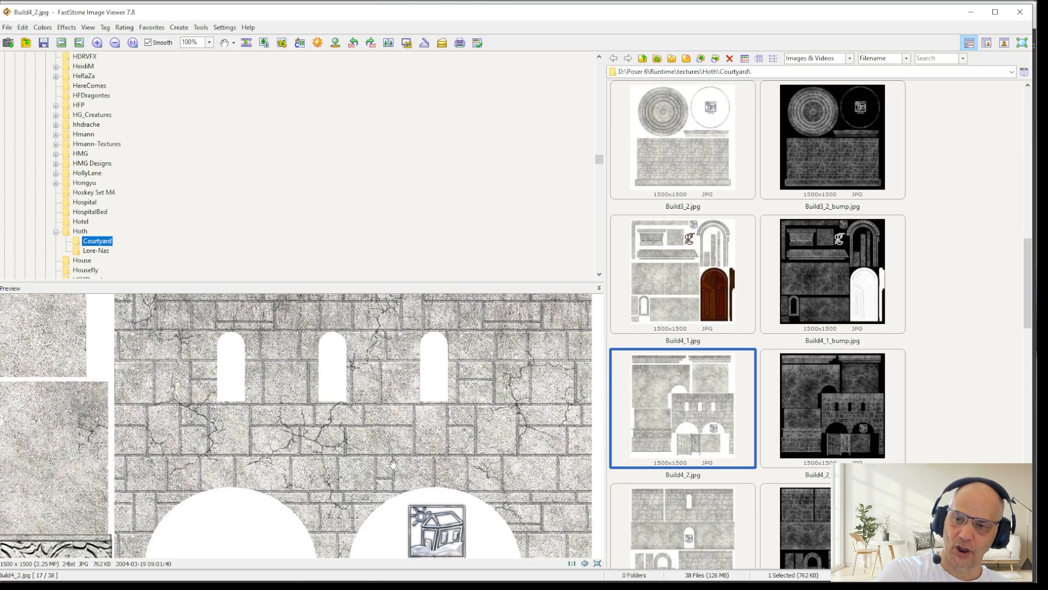
pyautogui.scroll(-4, 404, 470)
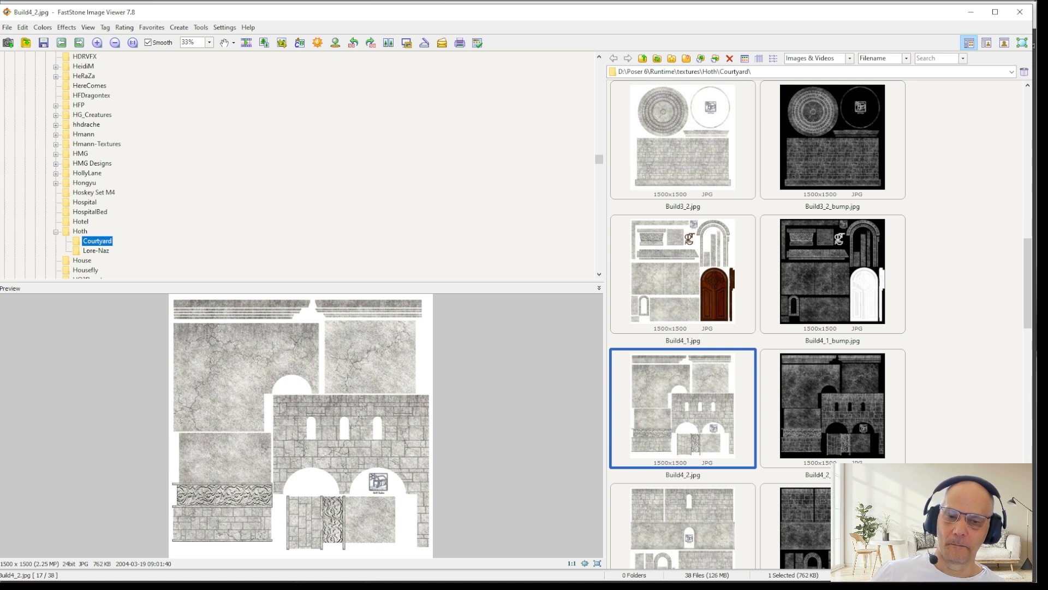
# Step: Switch to Poser's Pose room and try applying the basalt brick material to the Preview material of building4_1
pyautogui.hotkey('alt', 'Tab')
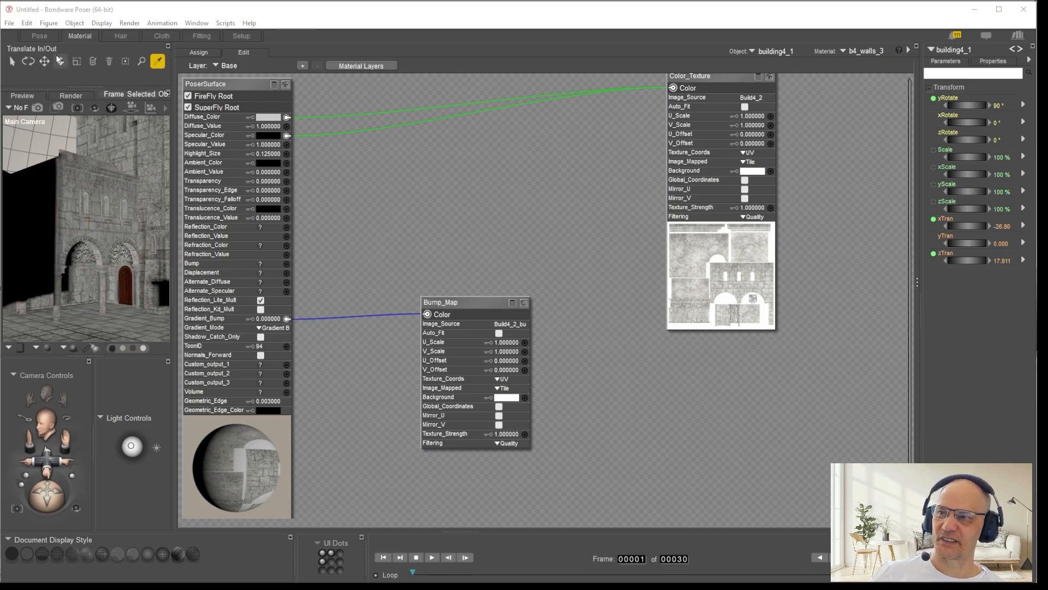
pyautogui.click(39, 35)
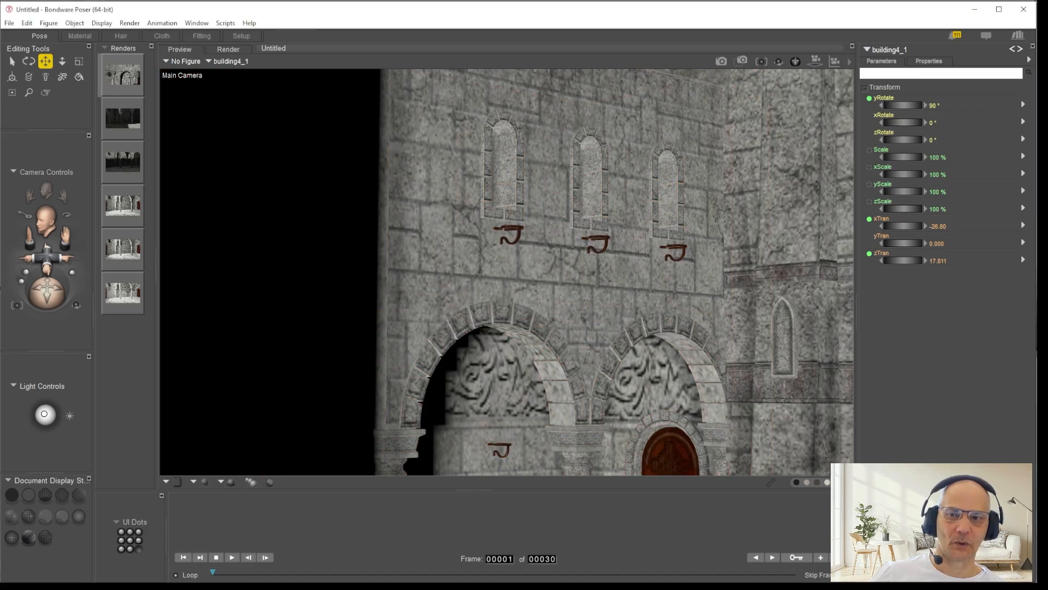
pyautogui.click(530, 314)
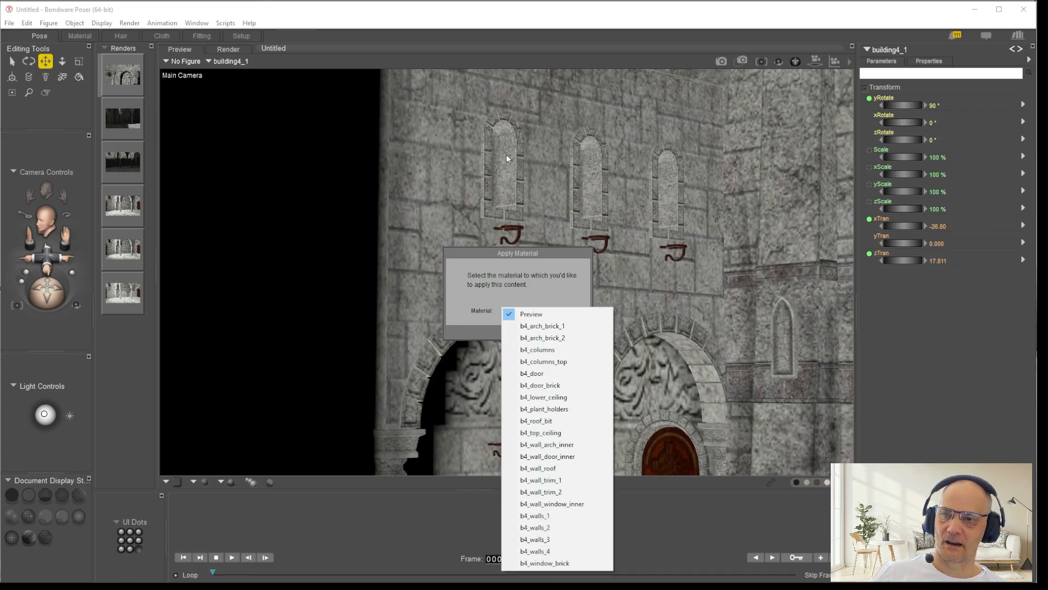
pyautogui.click(508, 249)
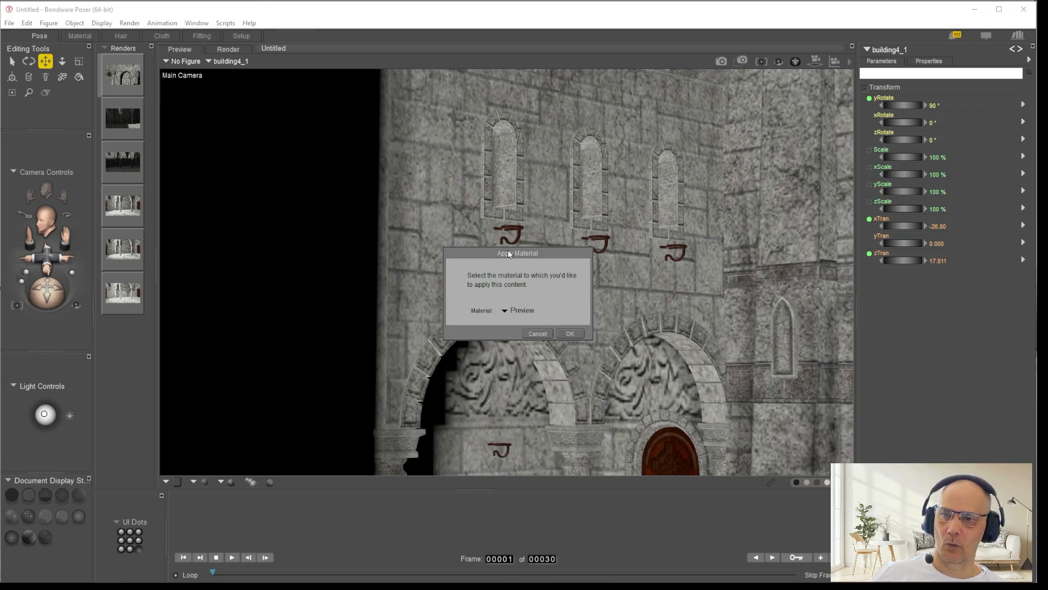
pyautogui.click(558, 335)
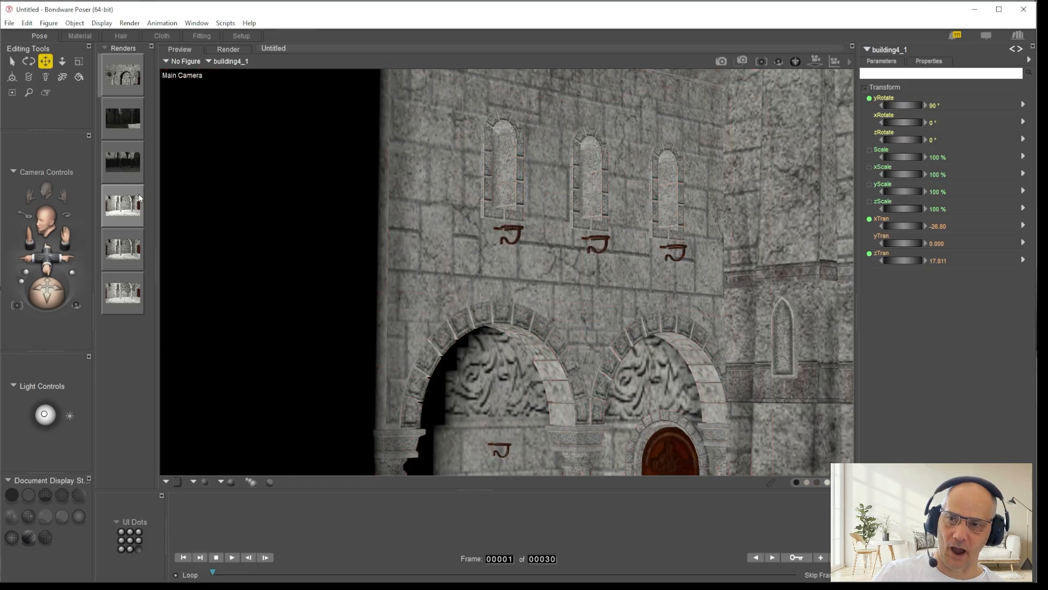
# Step: Sample the upper wall of building4_1 in the Material room to identify its material, and check the Color_Texture node's image source
pyautogui.click(79, 35)
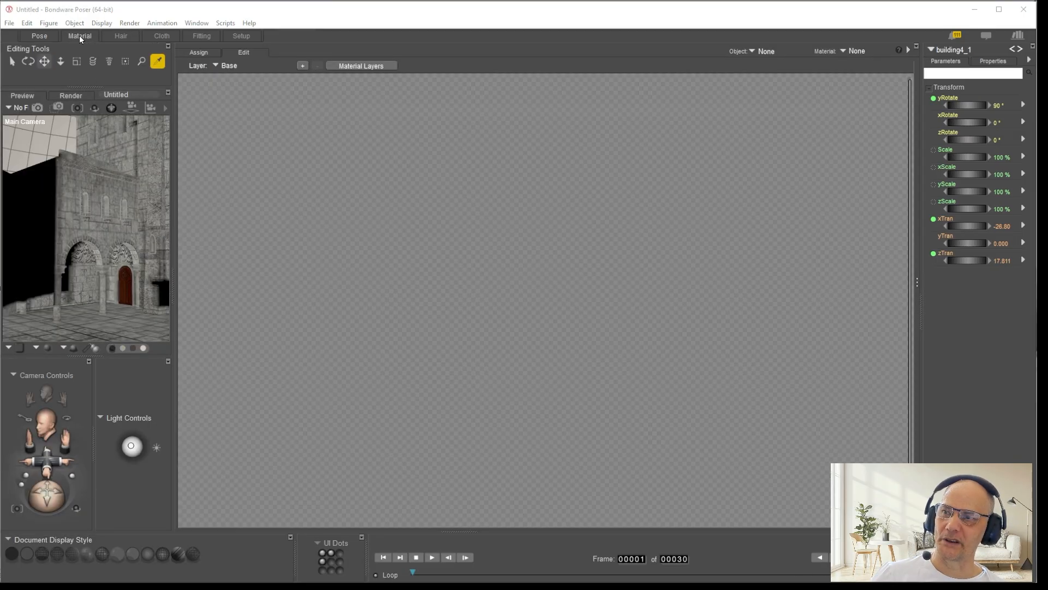
pyautogui.click(69, 217)
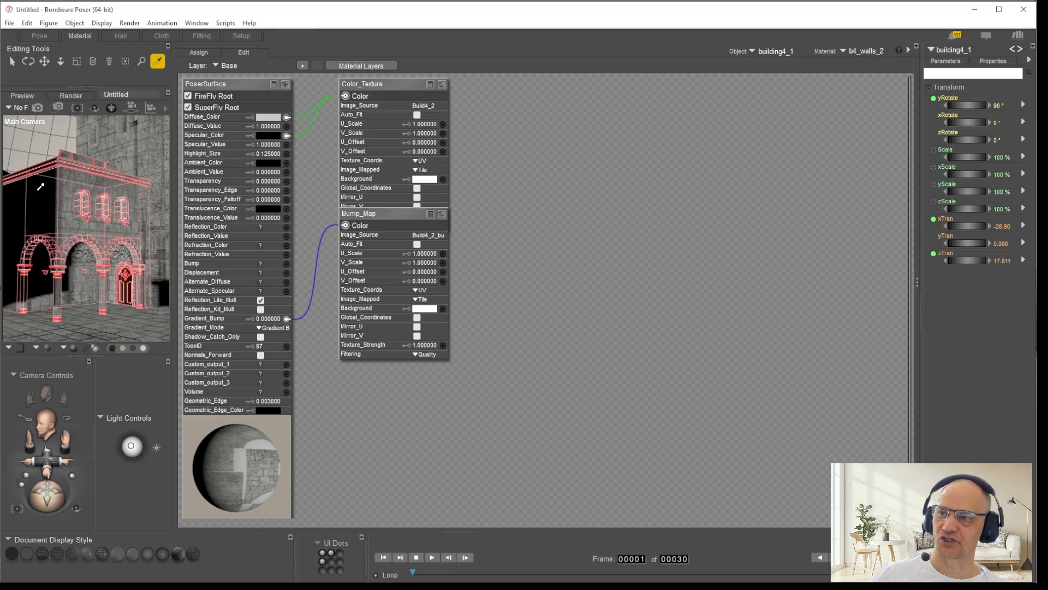
pyautogui.click(66, 213)
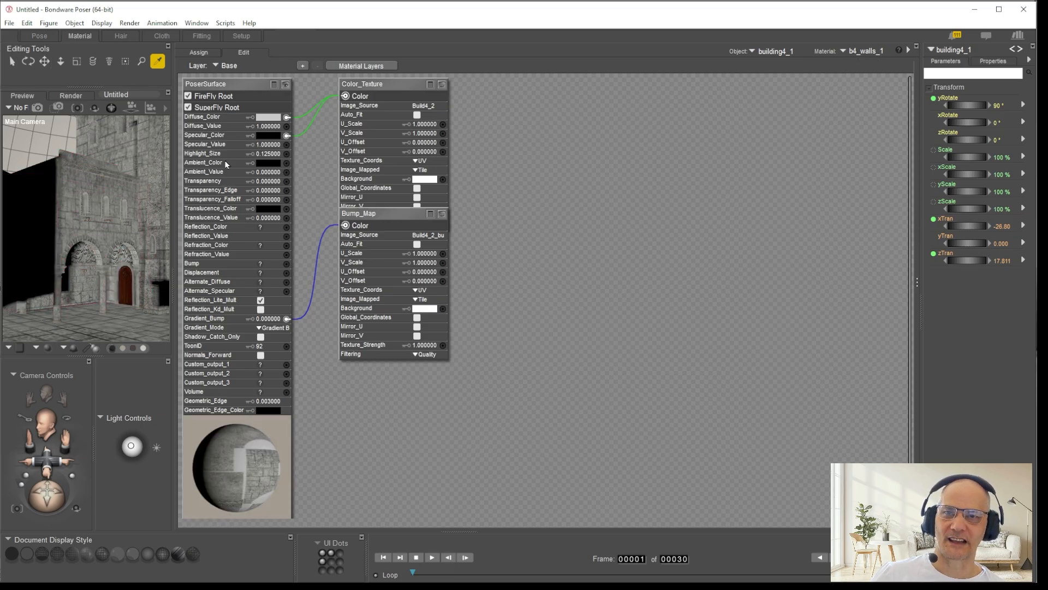
pyautogui.click(67, 212)
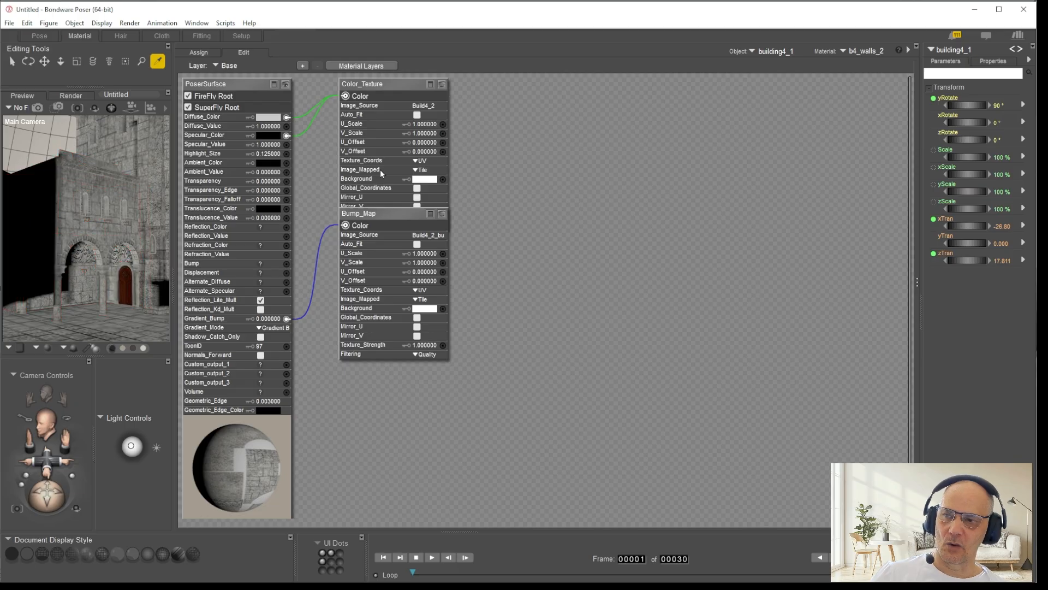
pyautogui.click(418, 106)
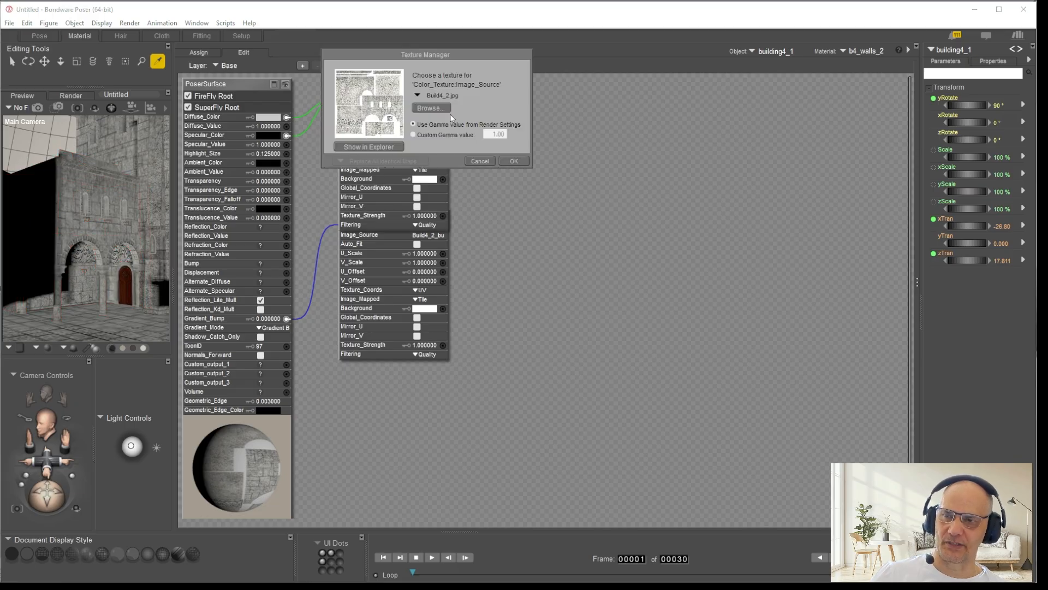
pyautogui.click(480, 161)
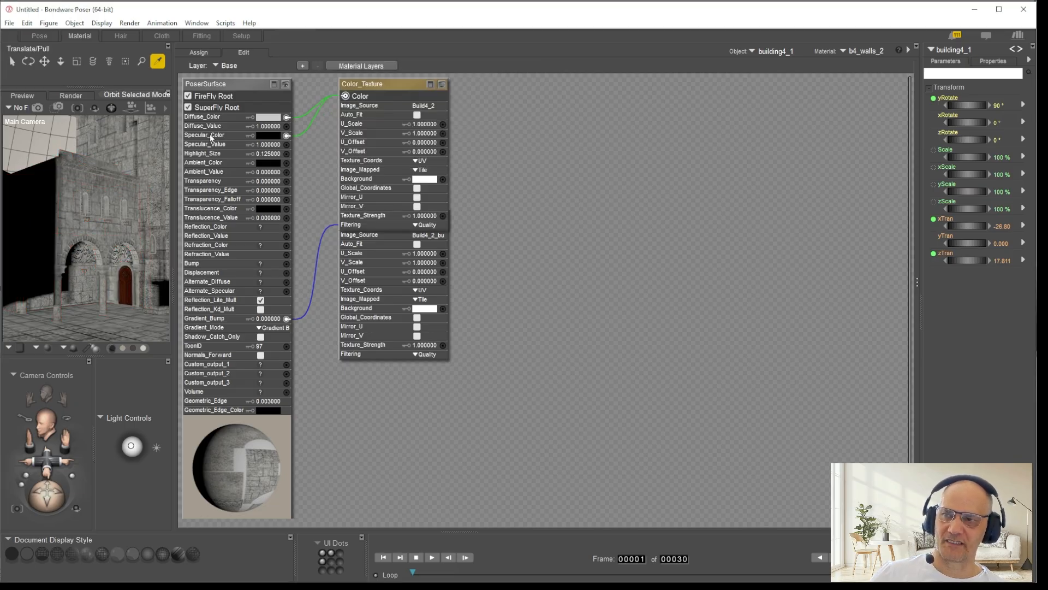
# Step: Return to the Pose room and apply the basalt brick material to b4_walls_2 of building4_1
pyautogui.click(39, 36)
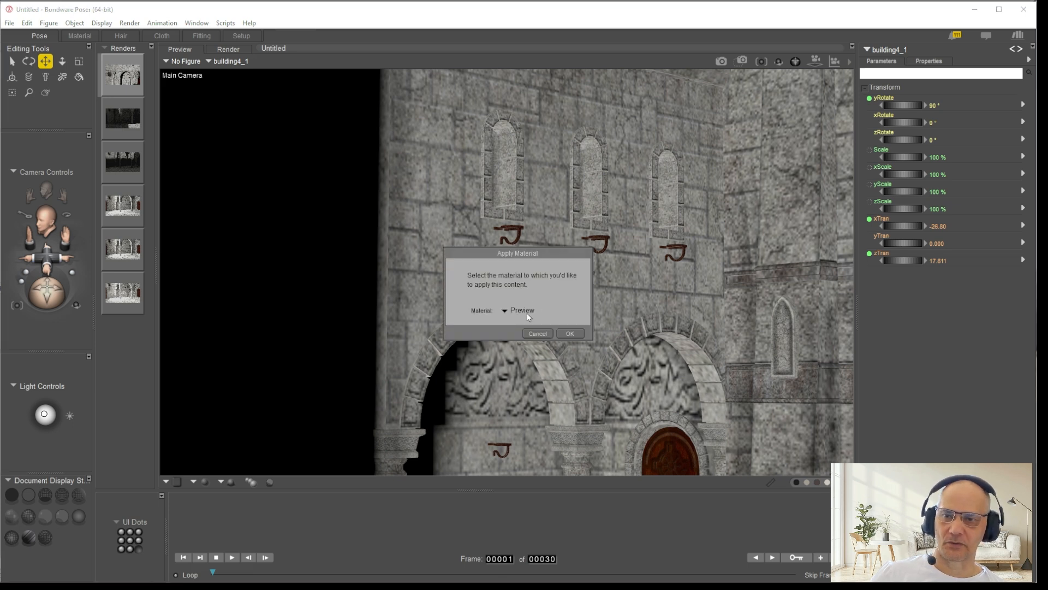
pyautogui.click(529, 311)
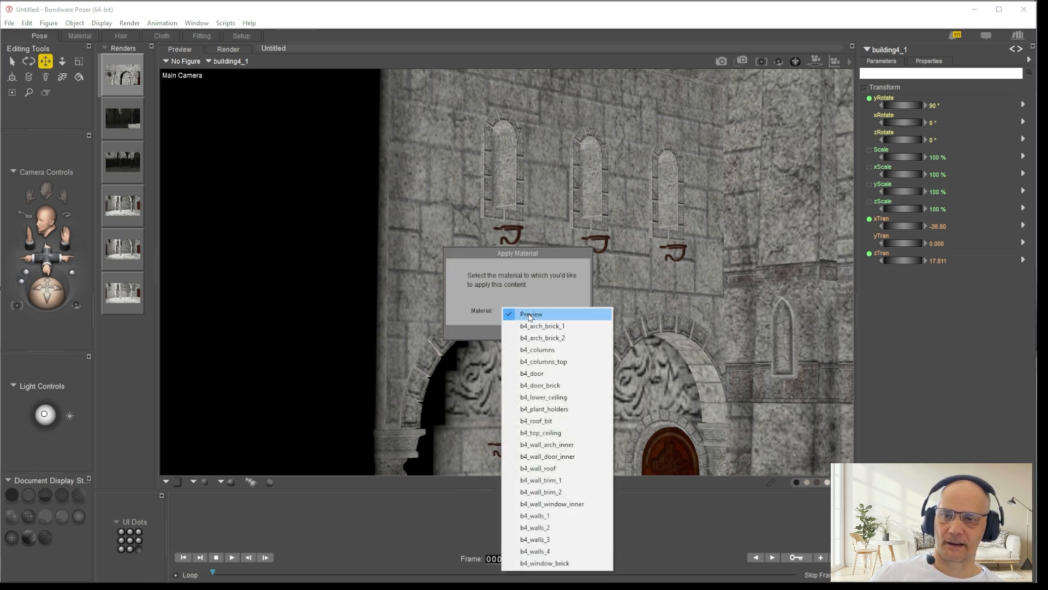
pyautogui.click(561, 527)
pyautogui.click(570, 333)
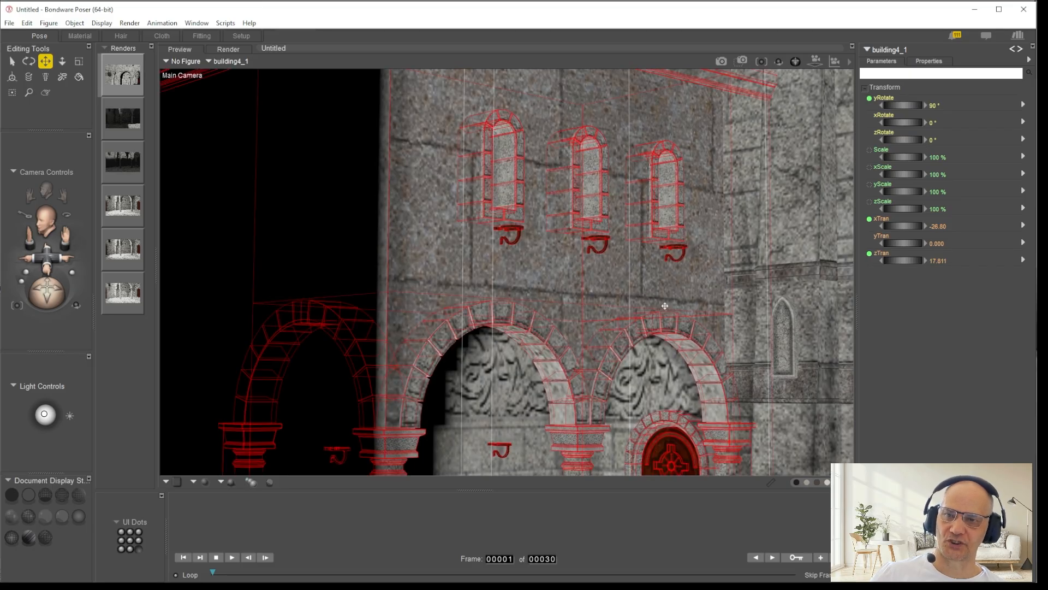
# Step: Show the b4_walls_2 material of building4_1 in the Material room and move its specular Image_Map node away from the diffuse one
pyautogui.click(76, 37)
pyautogui.moveTo(390, 214); pyautogui.dragTo(541, 283)
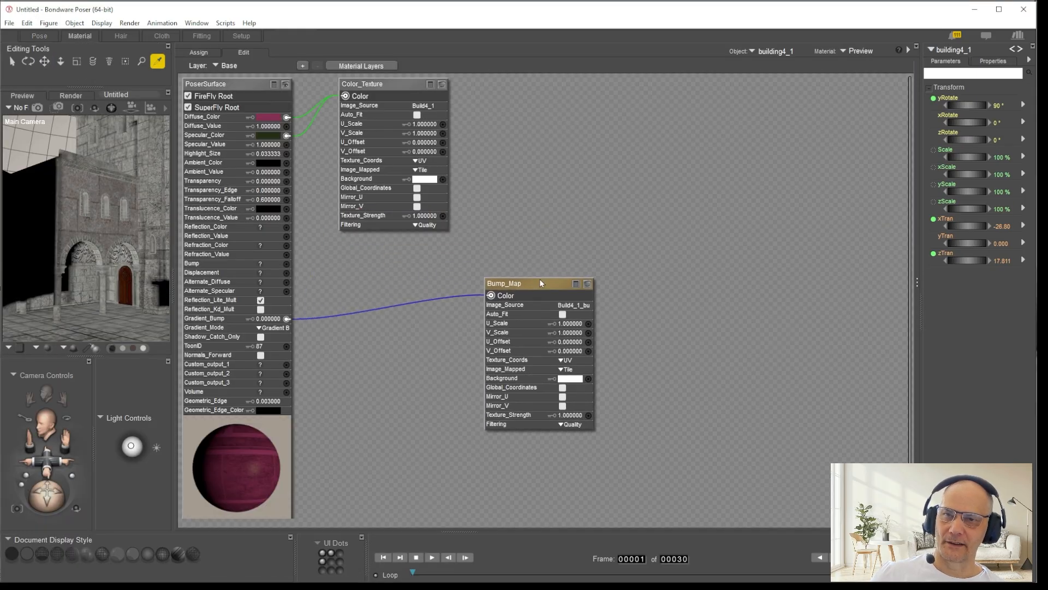
pyautogui.click(850, 49)
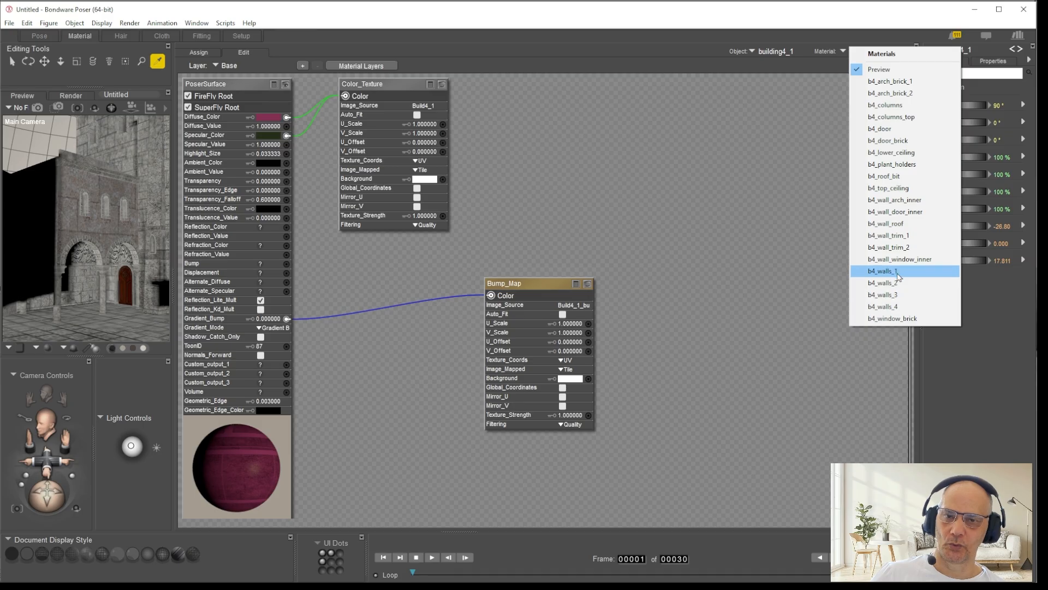
pyautogui.click(882, 282)
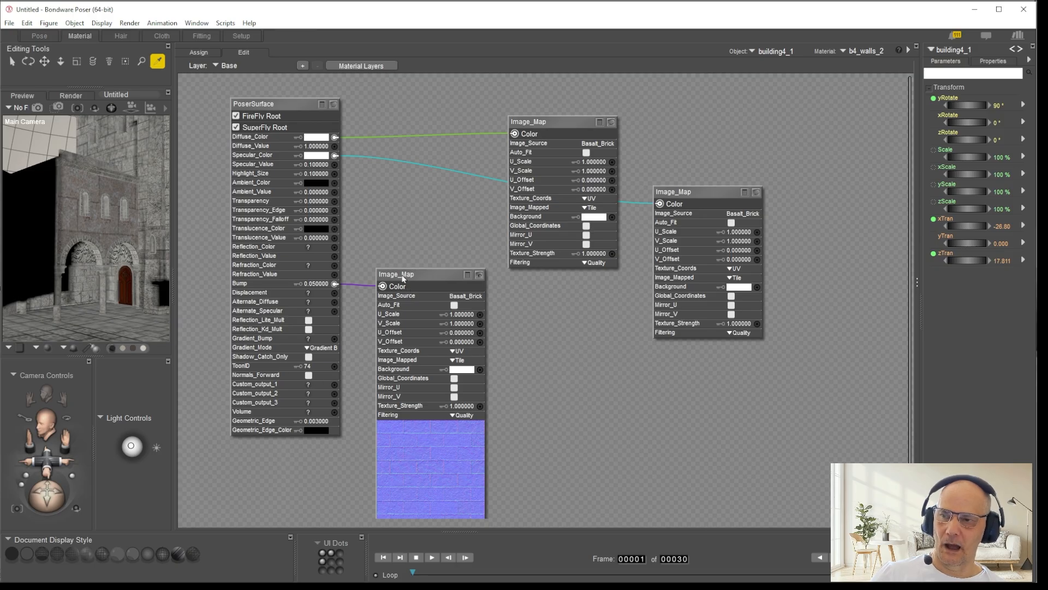
pyautogui.moveTo(710, 191); pyautogui.dragTo(729, 220)
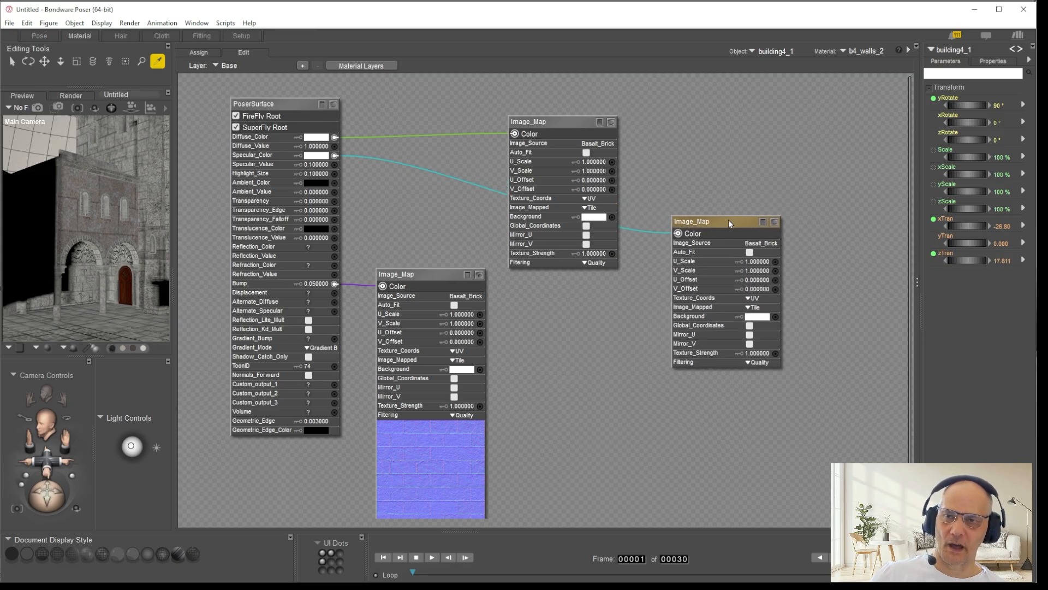
# Step: Set U_Scale and V_Scale of the Image_Map feeding Diffuse_Color to .01 and expand that node's texture preview
pyautogui.click(594, 162)
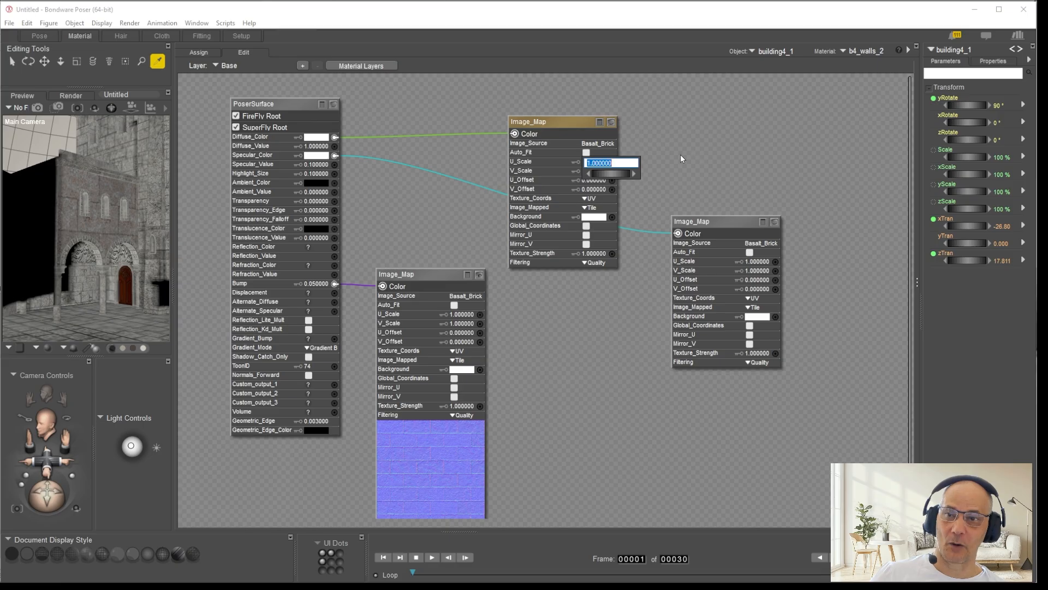
pyautogui.press('BackSpace')
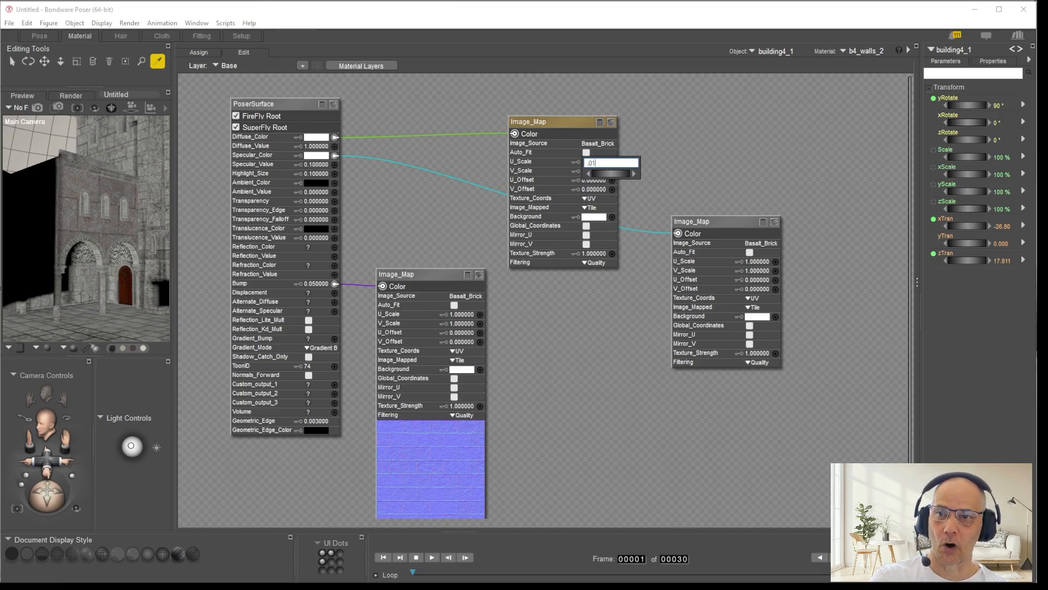
pyautogui.write('.01')
pyautogui.press('Return')
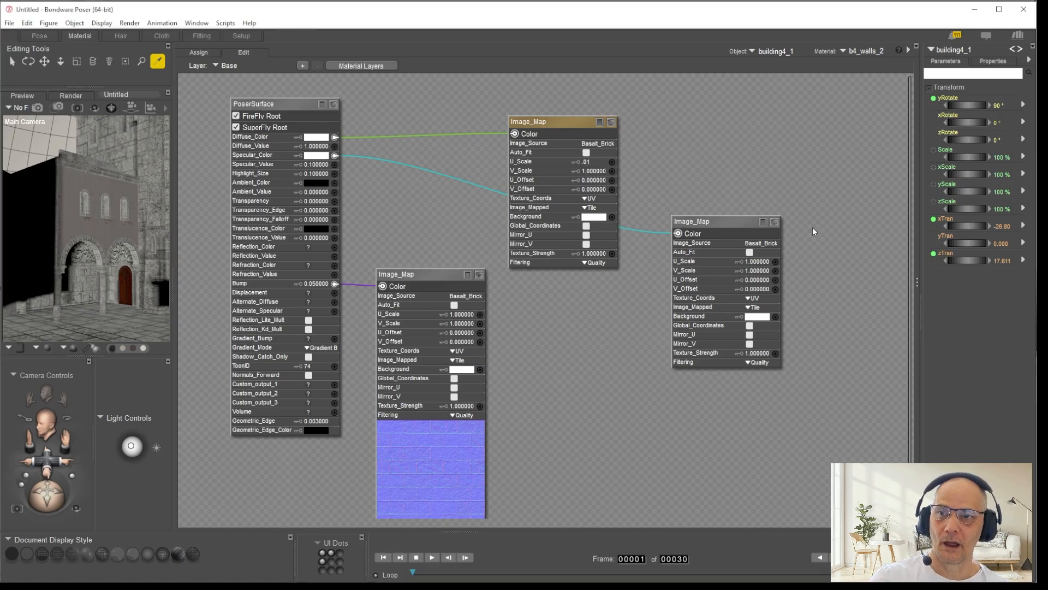
pyautogui.click(590, 171)
pyautogui.write('0')
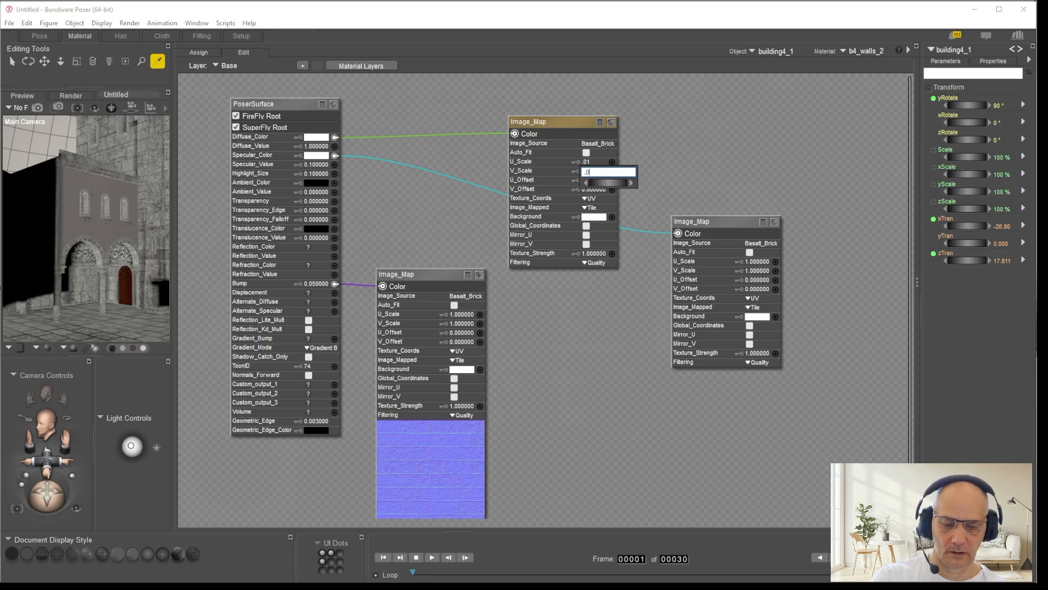
pyautogui.write('1')
pyautogui.press('Return')
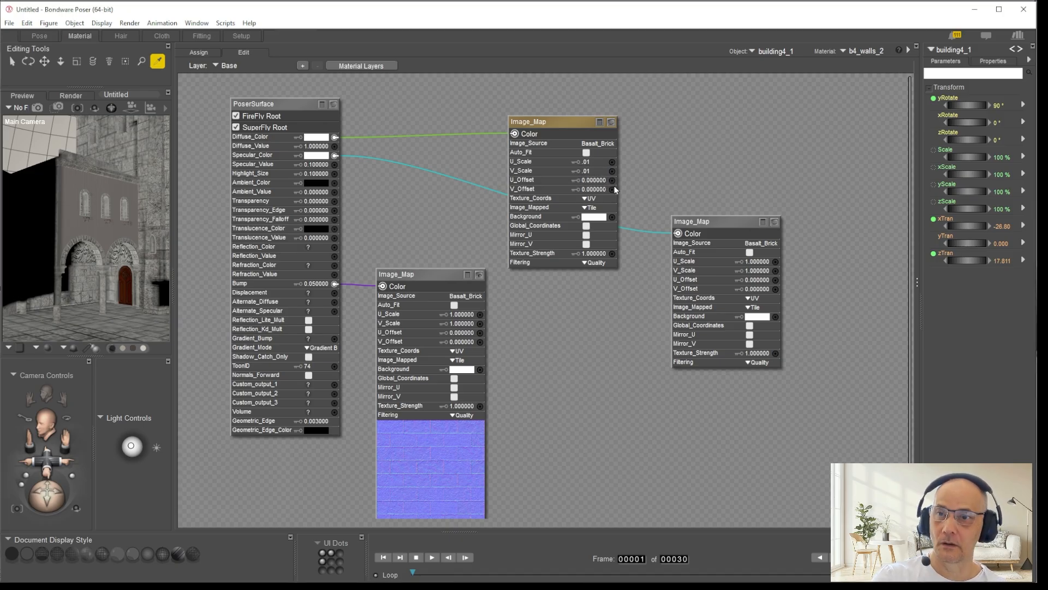
pyautogui.click(612, 122)
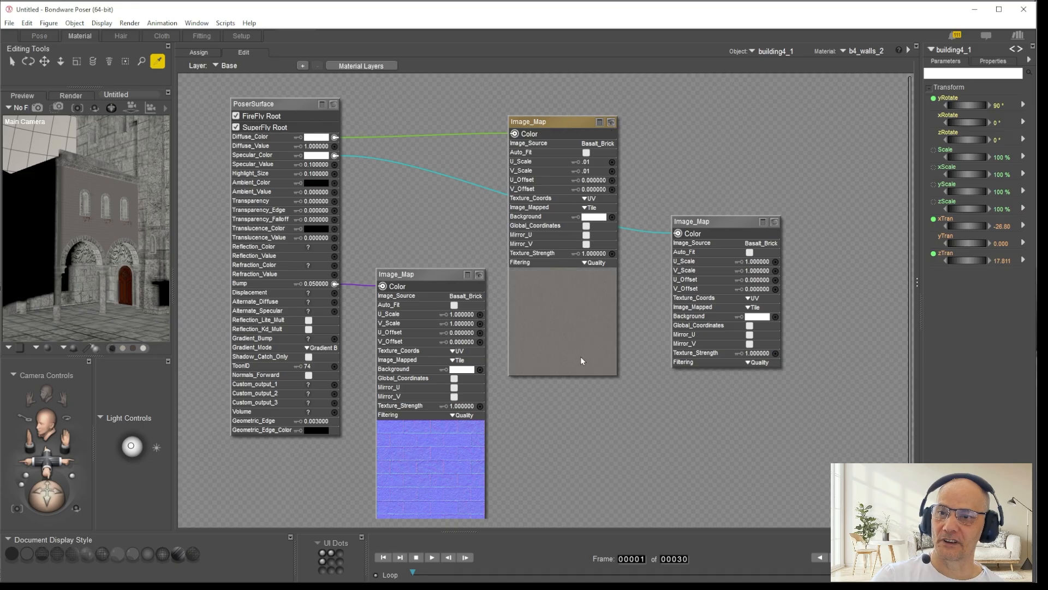
# Step: Set U_Scale and V_Scale of the Image_Map feeding Specular_Color to .01
pyautogui.click(759, 262)
pyautogui.write('.01')
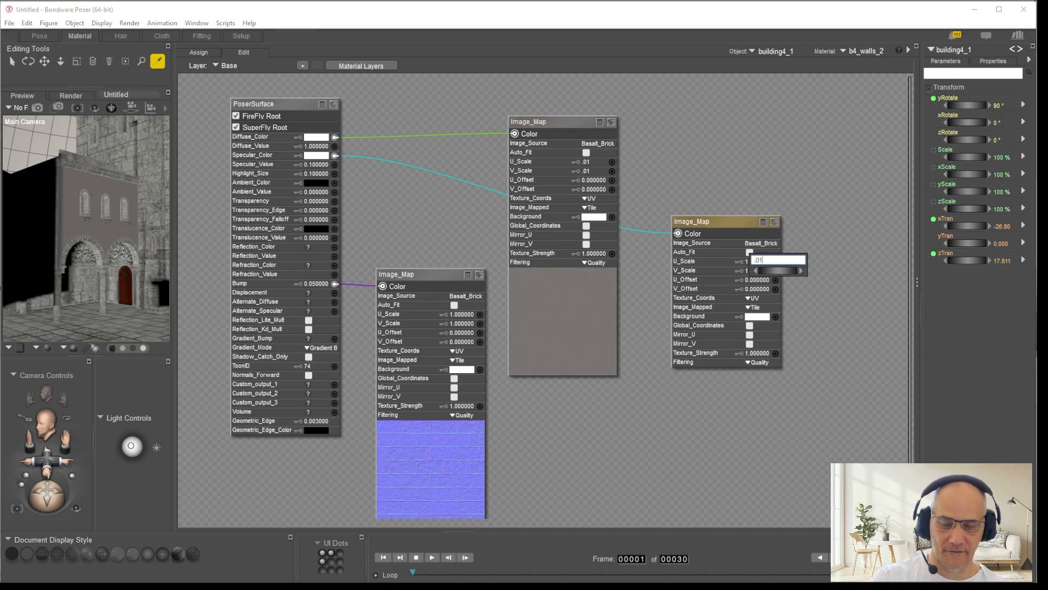
pyautogui.press('Return')
pyautogui.click(767, 271)
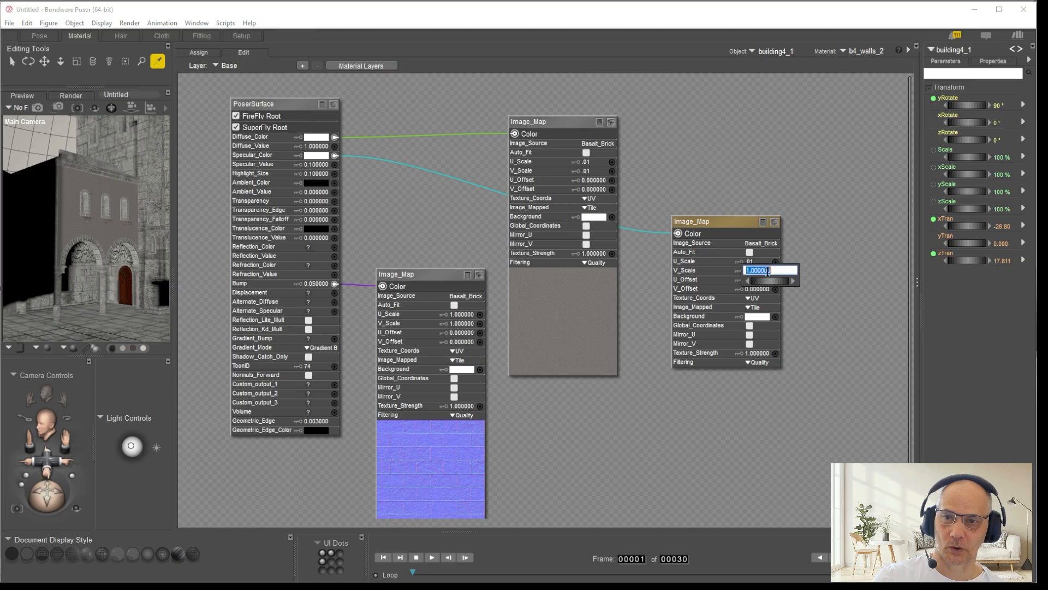
pyautogui.write('.01')
pyautogui.press('Return')
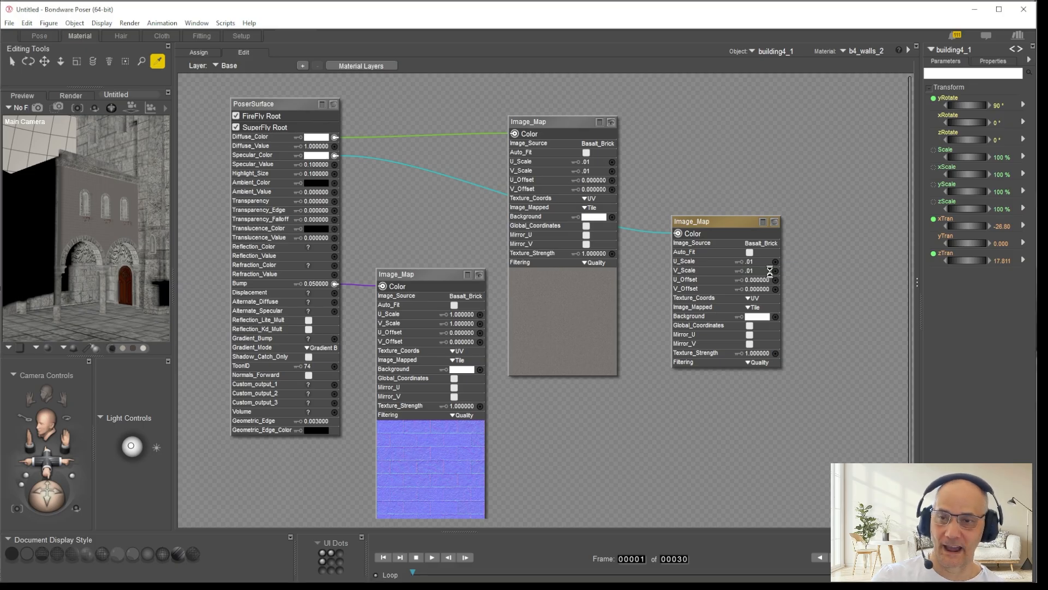
# Step: Set U_Scale and V_Scale of the Image_Map feeding Bump to .01
pyautogui.click(472, 314)
pyautogui.write('.')
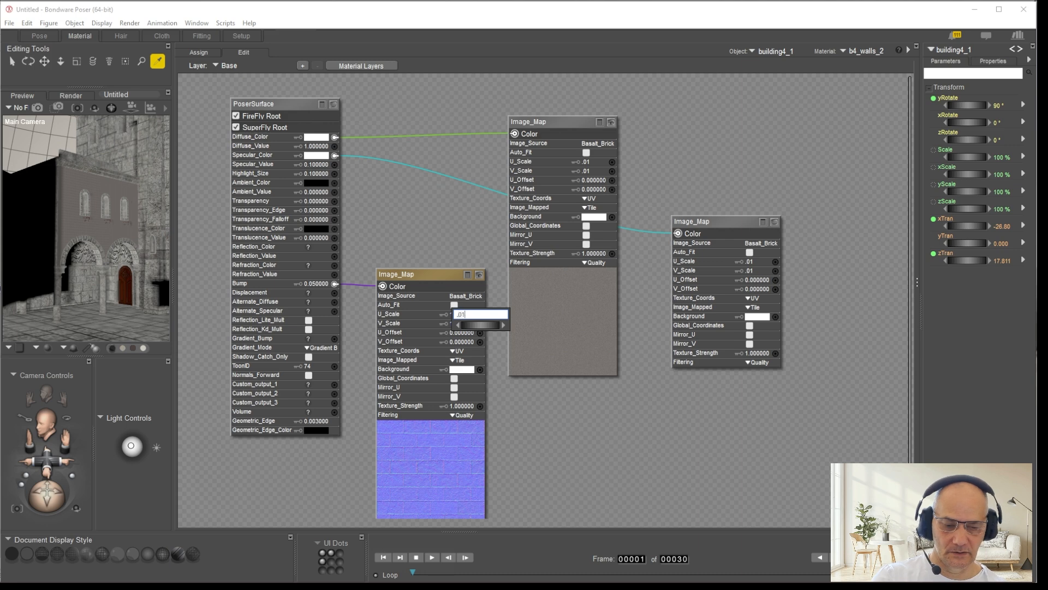
pyautogui.write('01')
pyautogui.press('Return')
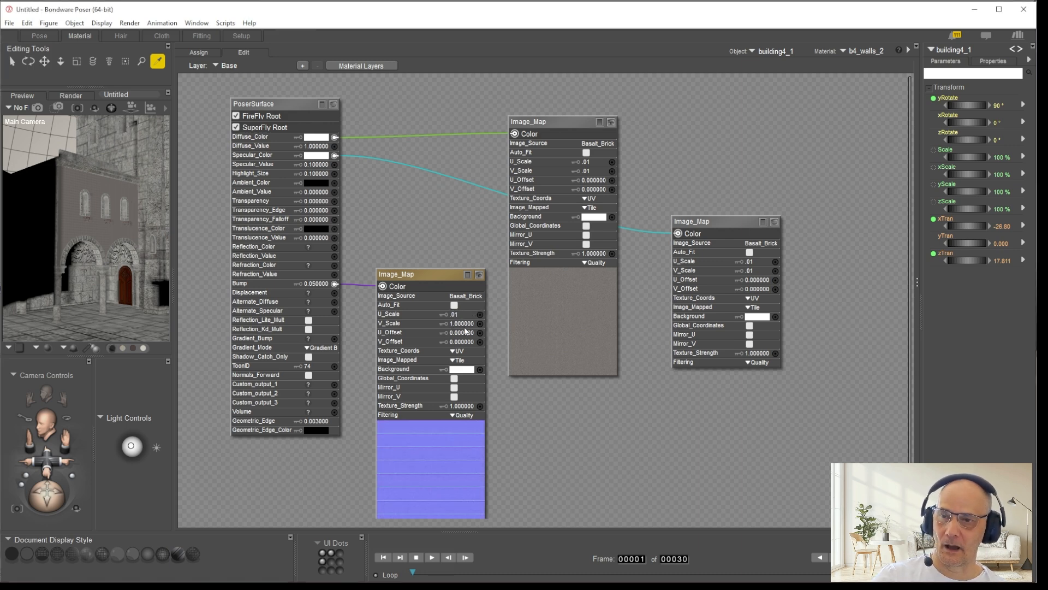
pyautogui.click(464, 325)
pyautogui.write('.')
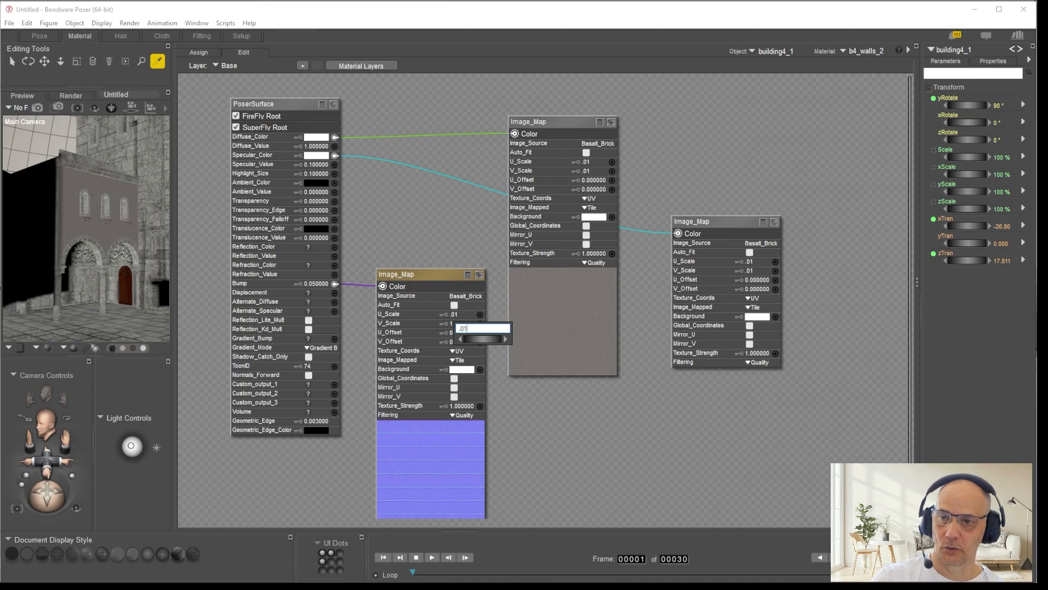
pyautogui.write('01')
pyautogui.press('Return')
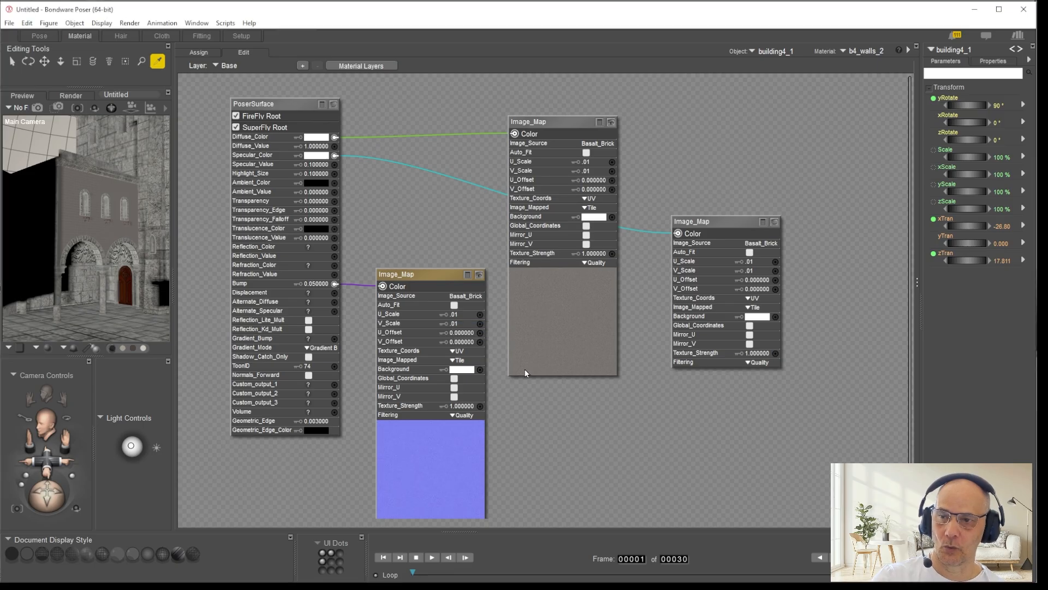
# Step: Render the Main Camera view of the retextured facade with SuperFly, and bring b4_walls_2 back up in the Material room
pyautogui.click(40, 37)
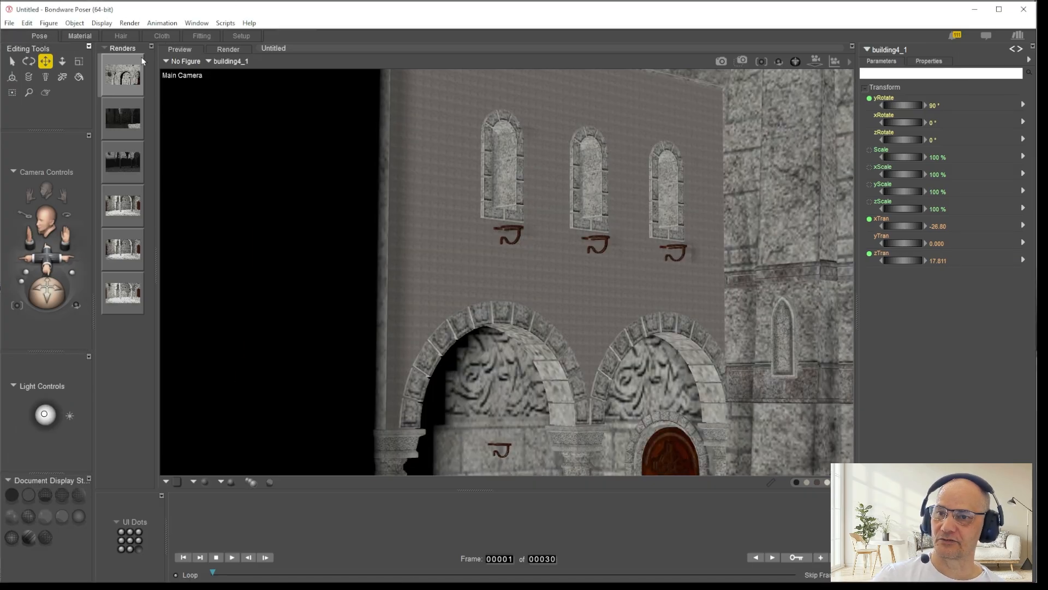
pyautogui.click(721, 61)
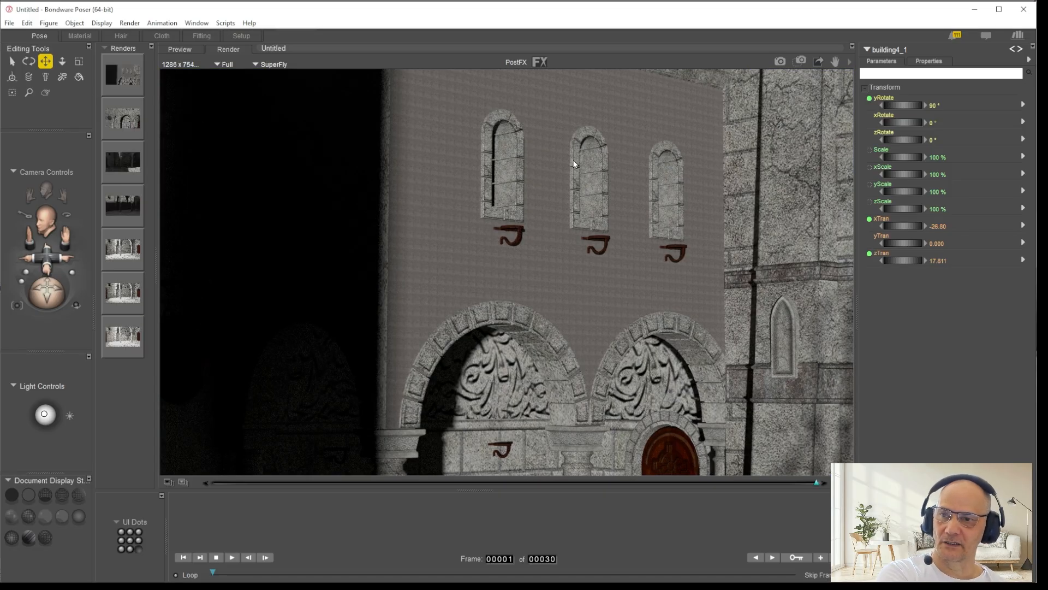
pyautogui.click(88, 32)
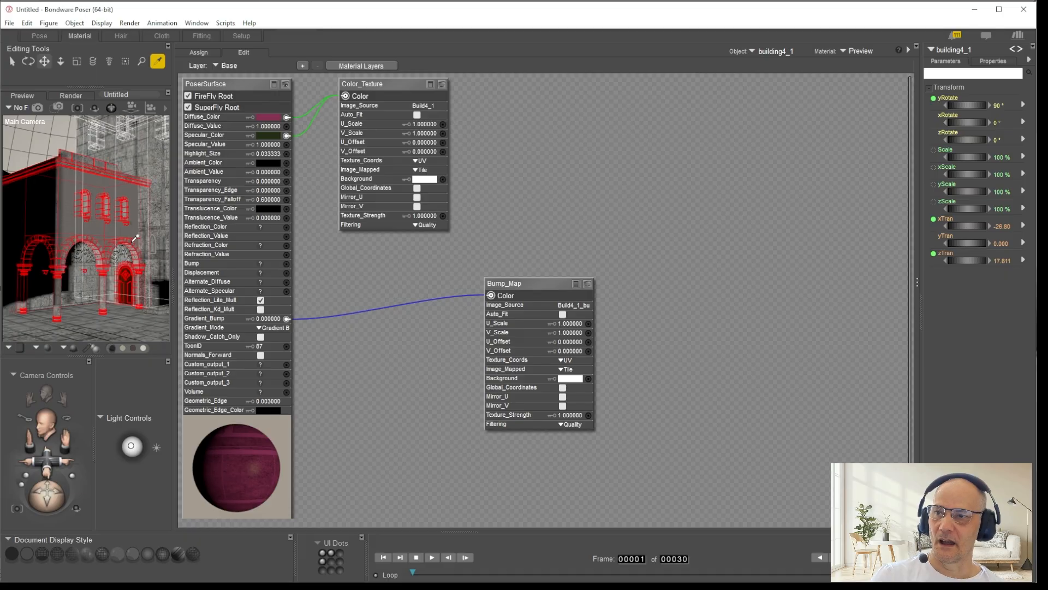
pyautogui.click(70, 211)
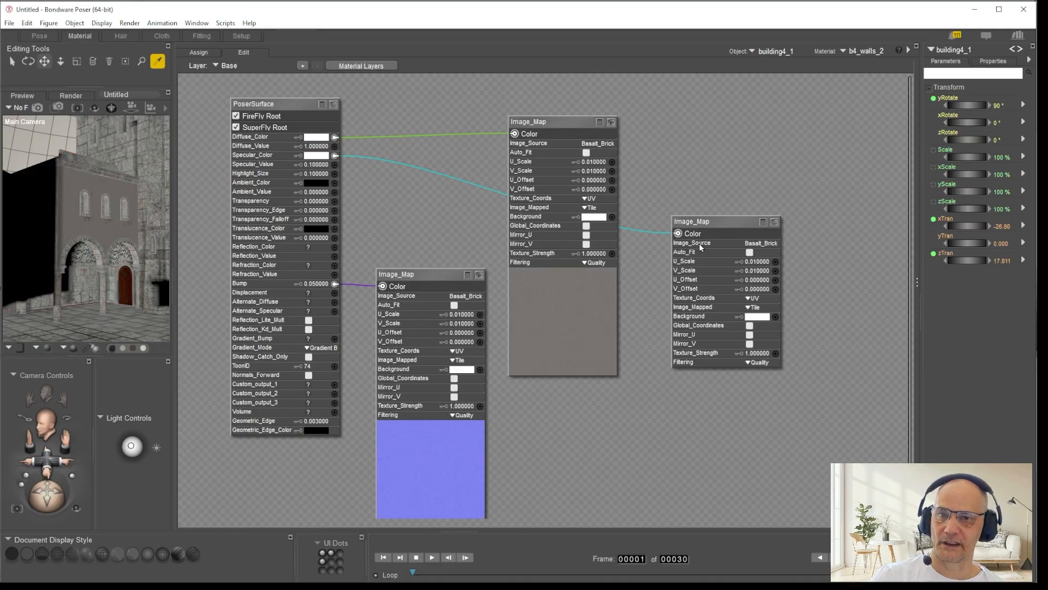
# Step: Set U_Scale and V_Scale of the Image_Map feeding Diffuse_Color on b4_walls_2 to .1
pyautogui.click(586, 162)
pyautogui.write('.1')
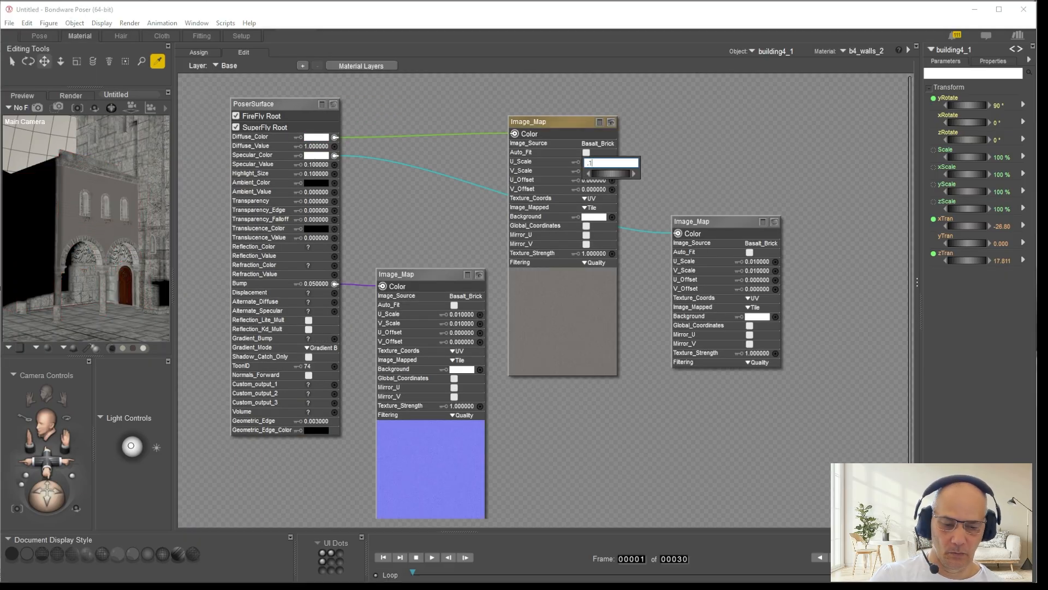
pyautogui.press('Return')
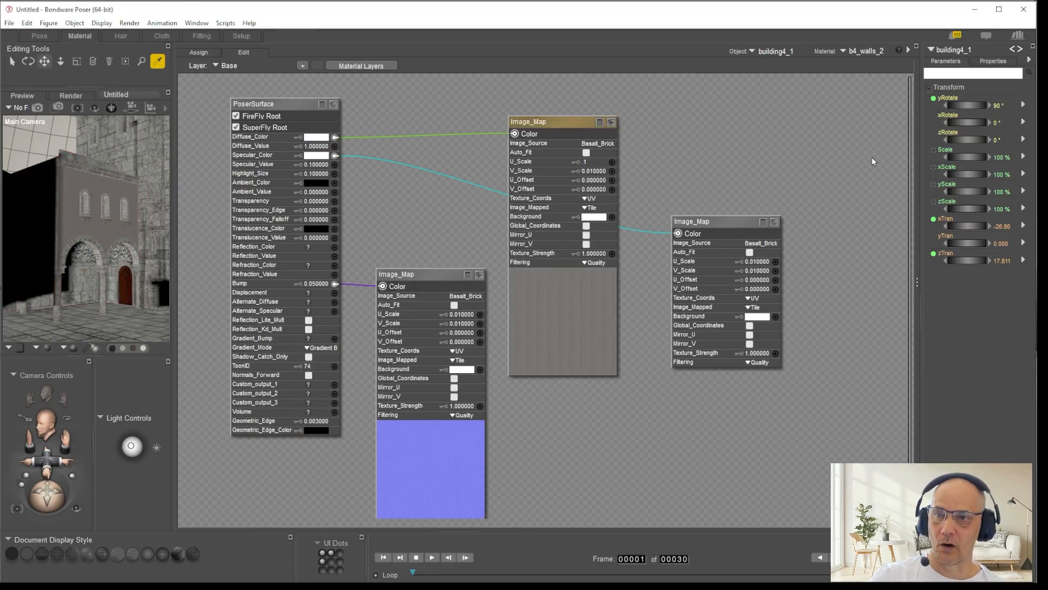
pyautogui.click(596, 172)
pyautogui.write('.1')
pyautogui.press('Return')
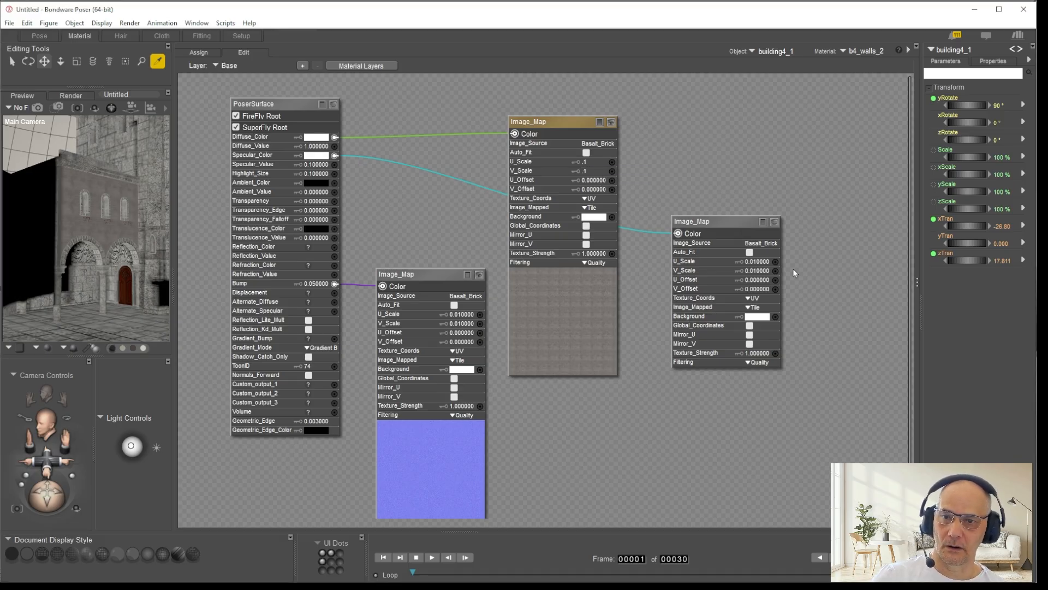
# Step: Set U_Scale and V_Scale of the Image_Map feeding Specular_Color on b4_walls_2 to .1
pyautogui.click(769, 270)
pyautogui.write('.1')
pyautogui.press('Return')
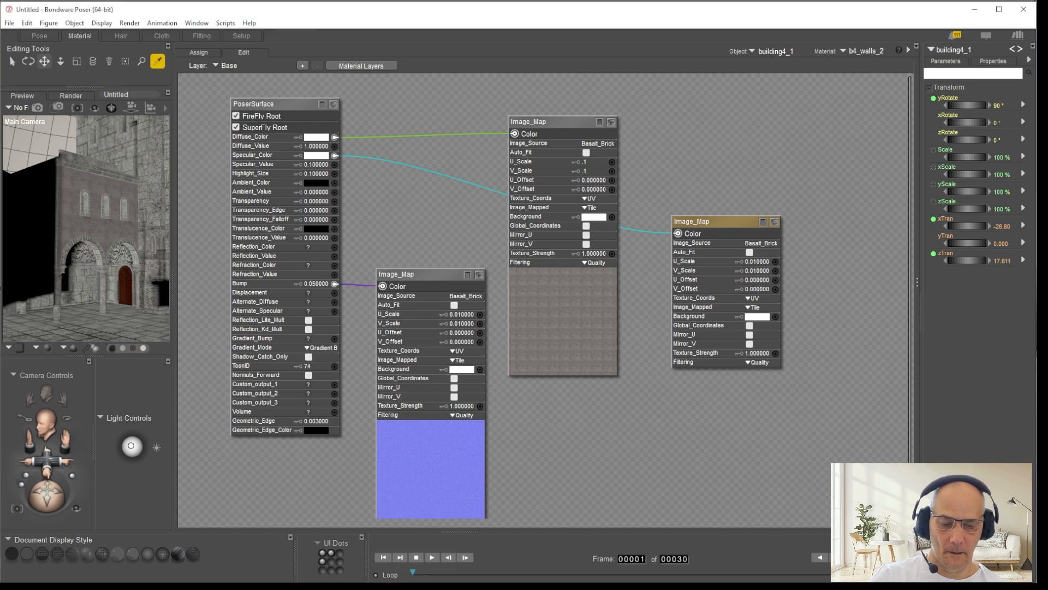
pyautogui.click(763, 273)
pyautogui.write('.1')
pyautogui.press('Return')
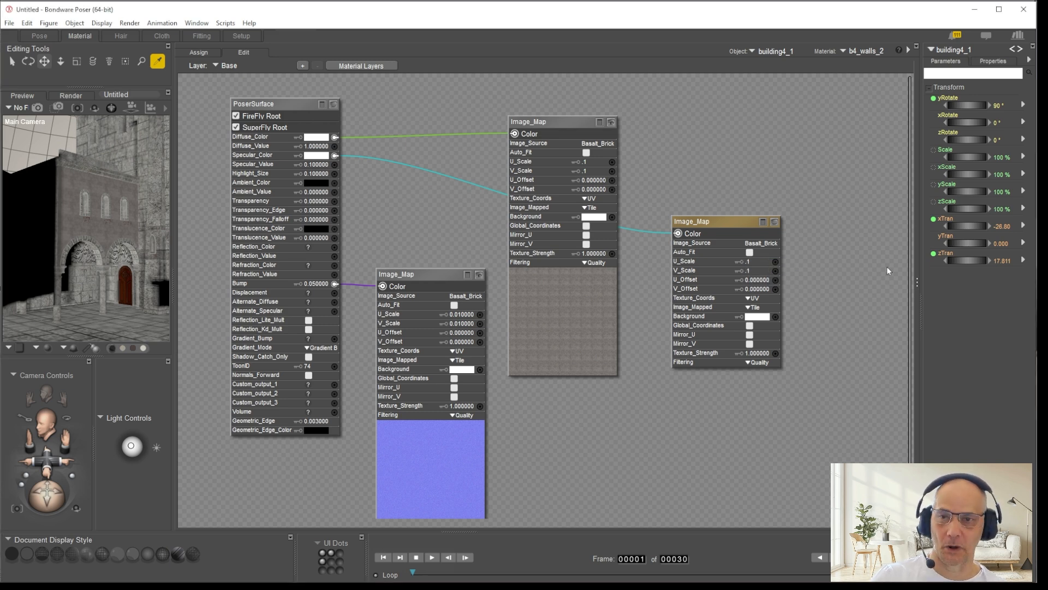
# Step: Set U_Scale and V_Scale of the Image_Map feeding Bump on b4_walls_2 to .1
pyautogui.click(462, 315)
pyautogui.write('.1')
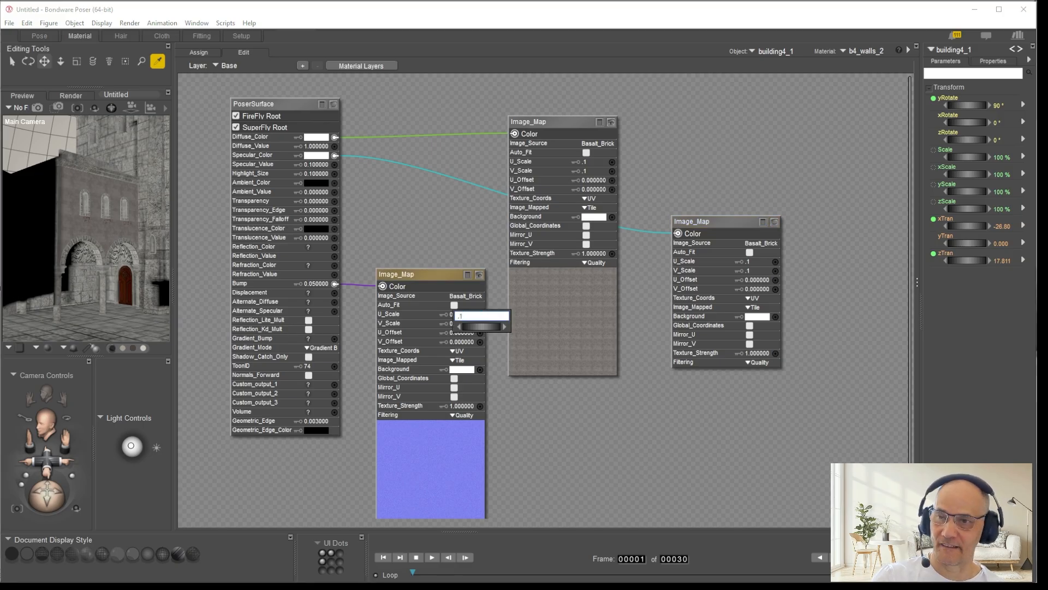
pyautogui.press('Return')
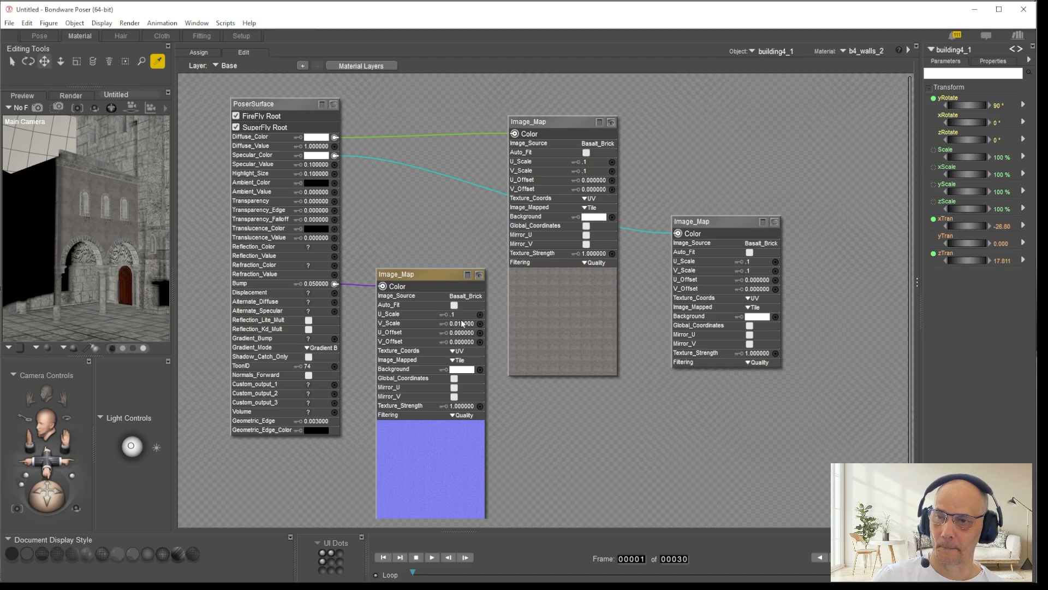
pyautogui.click(463, 325)
pyautogui.write('.1')
pyautogui.press('Return')
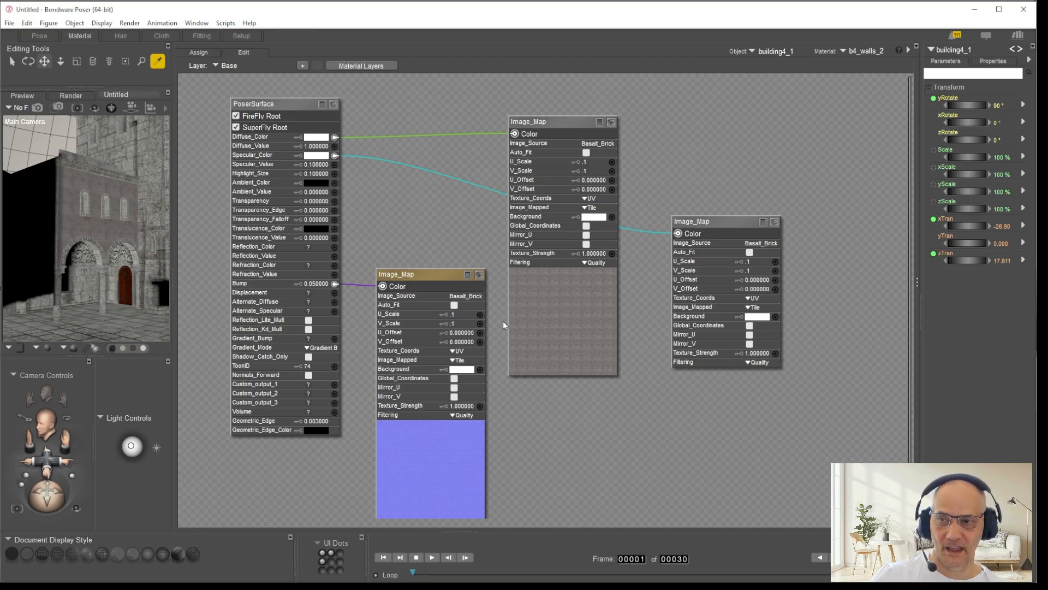
# Step: In the Pose room, frame the bricked facade and rotate Light 5 to about -27° x, 30° y and 5° z
pyautogui.click(40, 35)
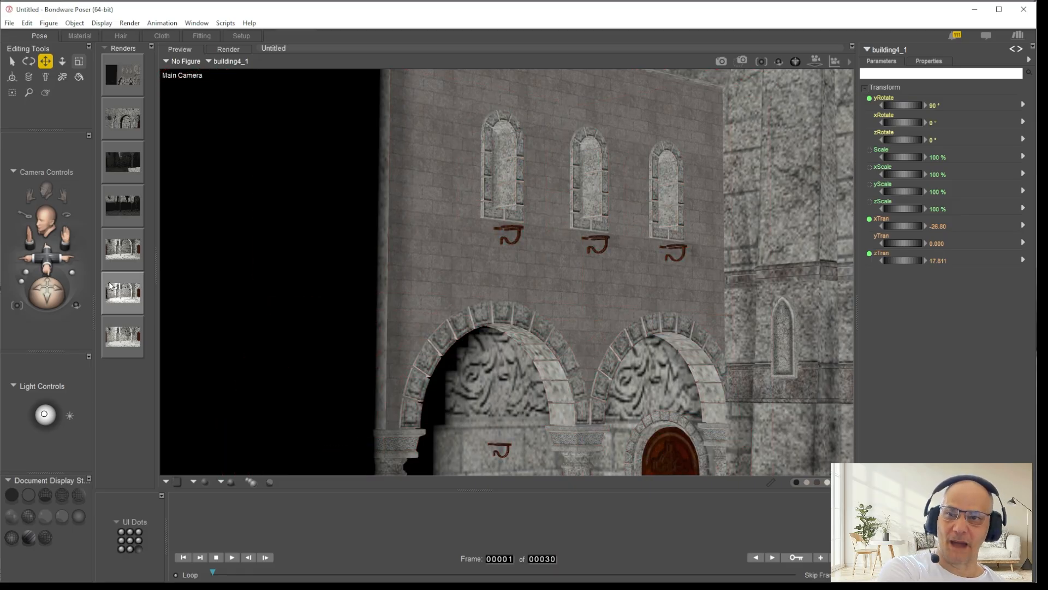
pyautogui.moveTo(45, 261); pyautogui.dragTo(70, 260)
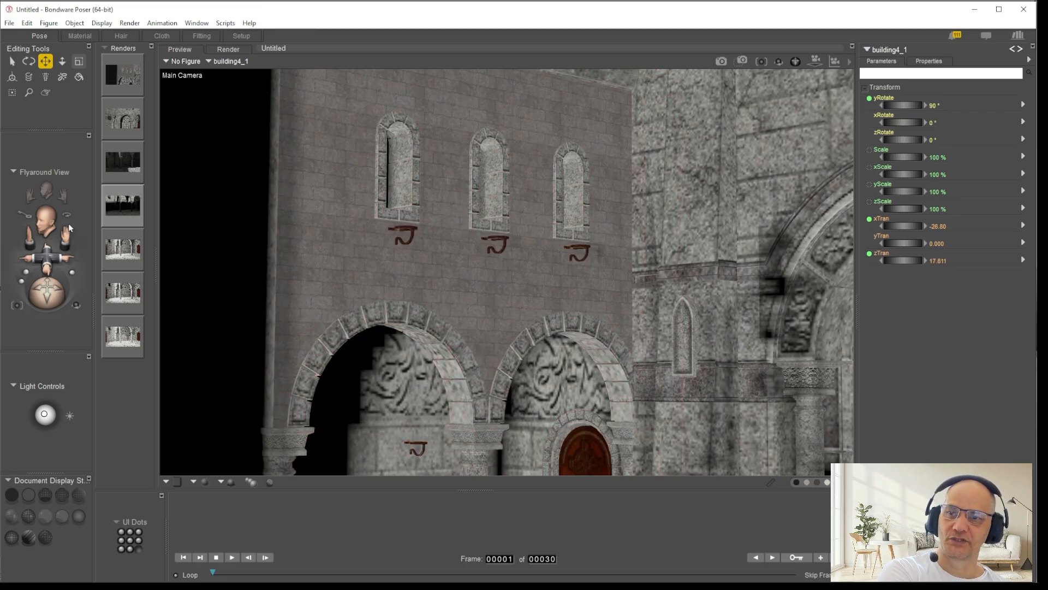
pyautogui.moveTo(45, 413); pyautogui.dragTo(40, 409)
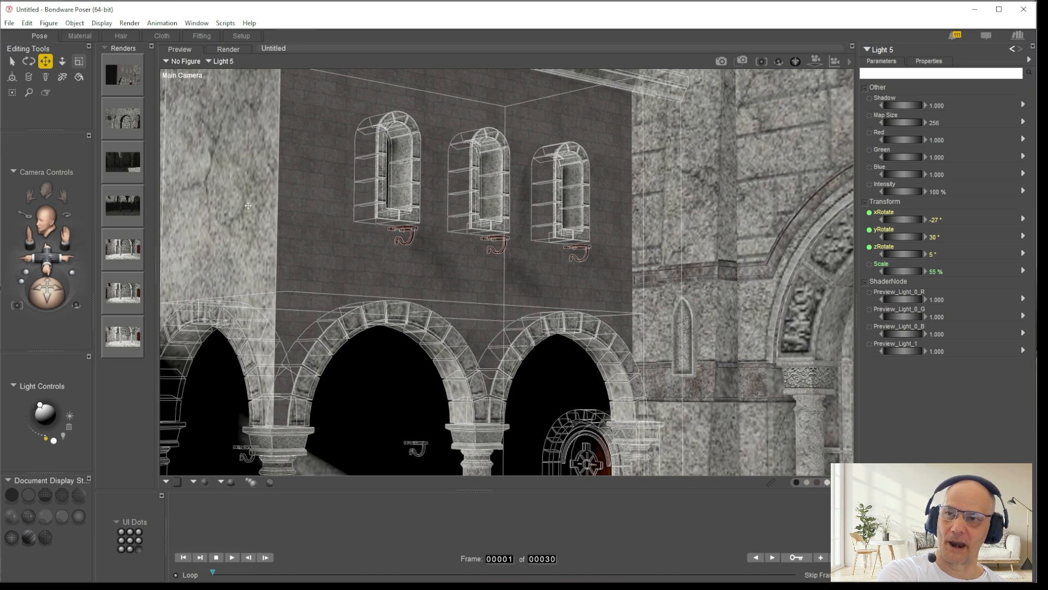
# Step: Copy all material nodes of b4_walls_2 and replace the nodes of b4_walls_1 on the adjoining side wall with them
pyautogui.click(79, 36)
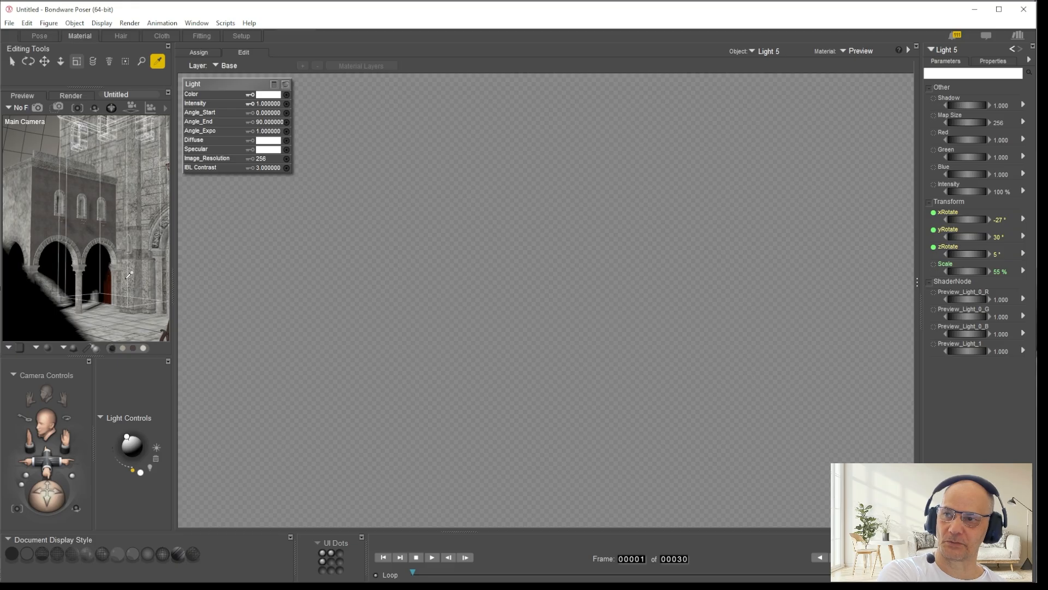
pyautogui.click(71, 213)
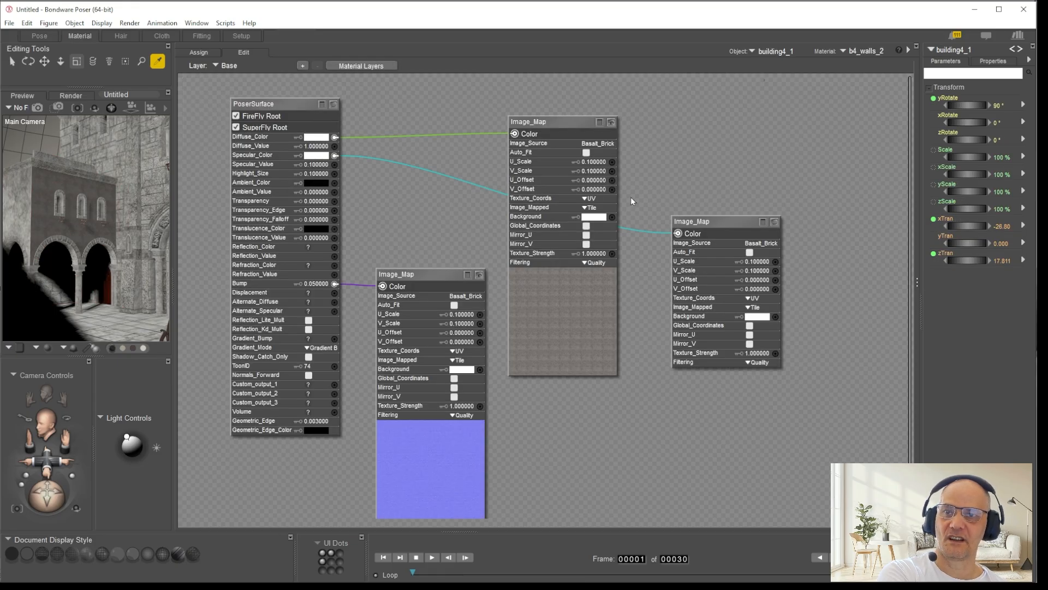
pyautogui.rightClick(290, 107)
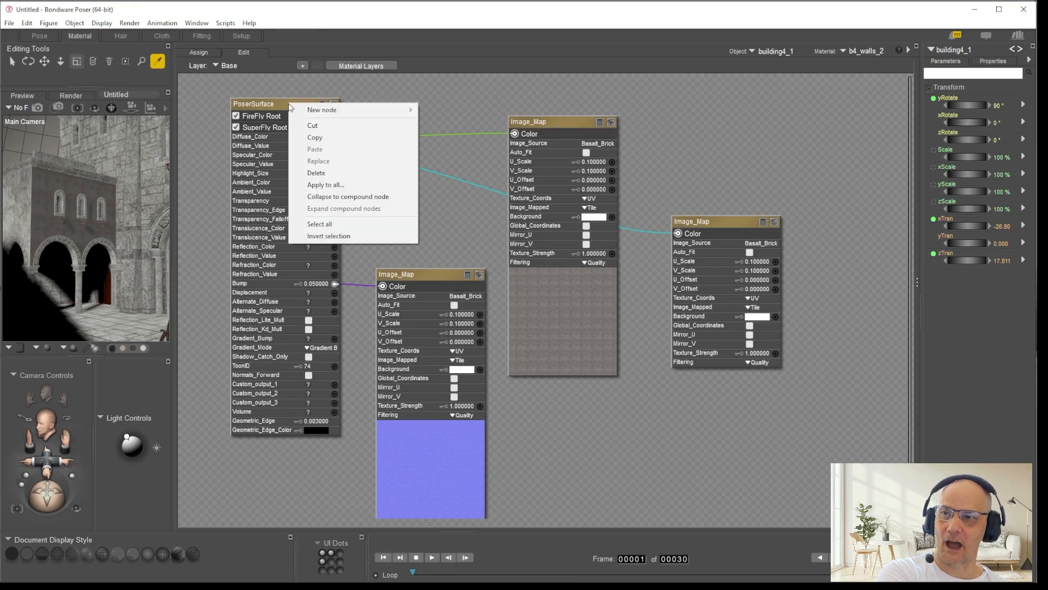
pyautogui.click(315, 137)
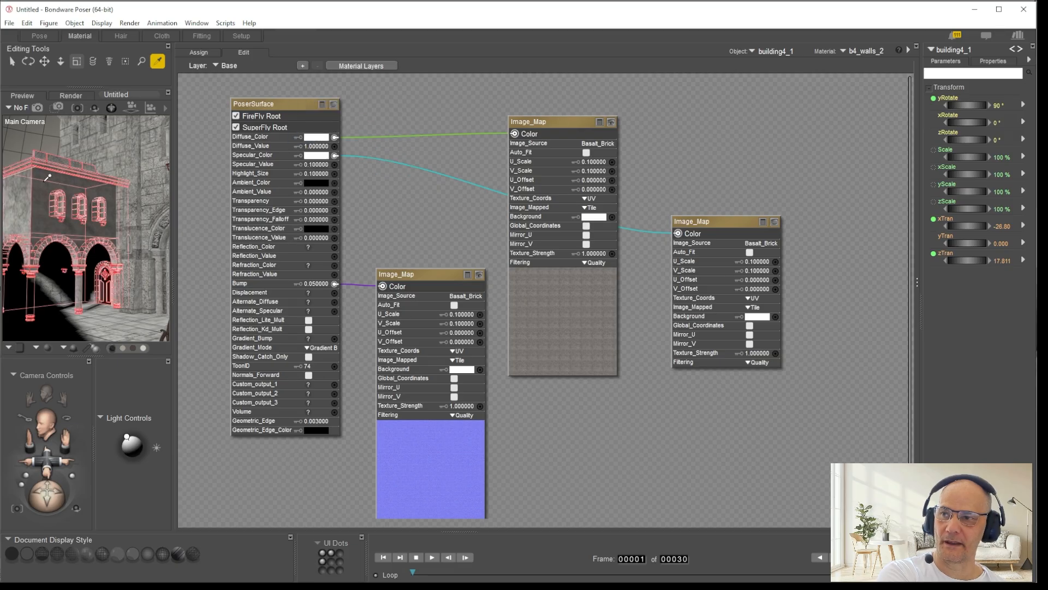
pyautogui.click(19, 201)
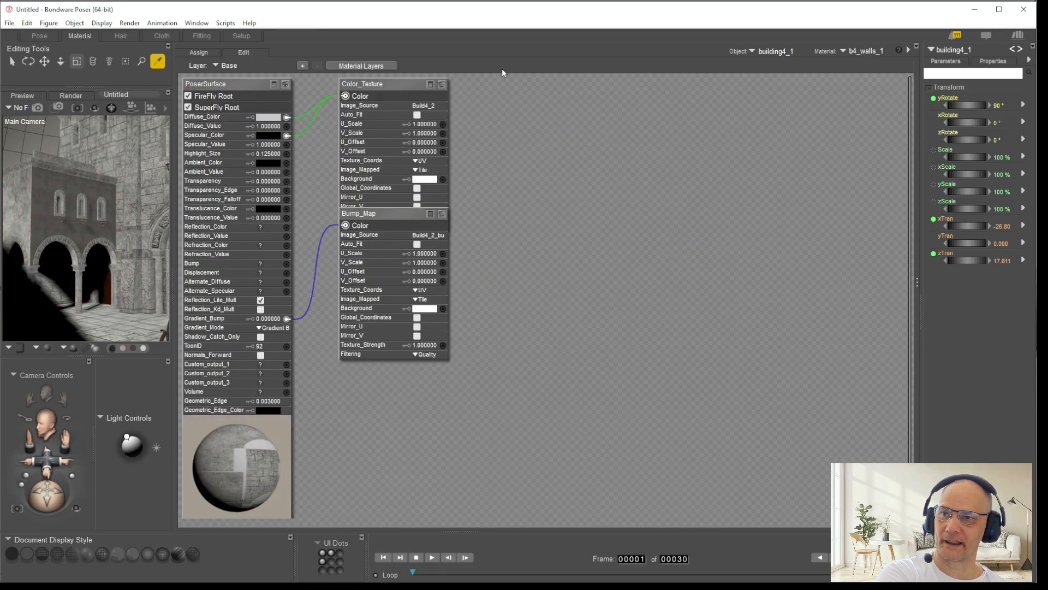
pyautogui.moveTo(509, 77); pyautogui.dragTo(168, 353)
pyautogui.rightClick(267, 88)
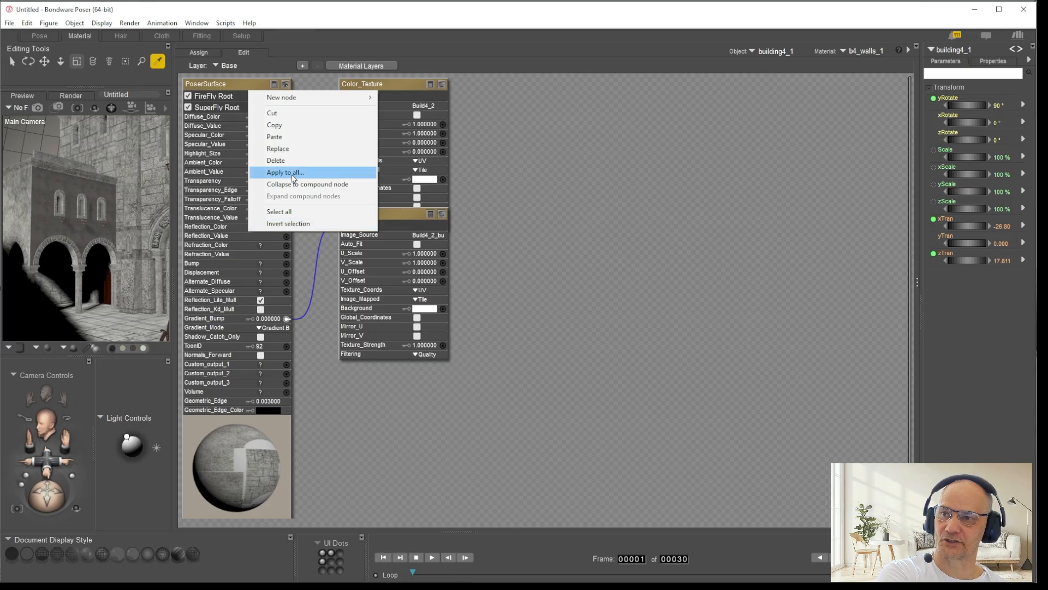
pyautogui.click(293, 153)
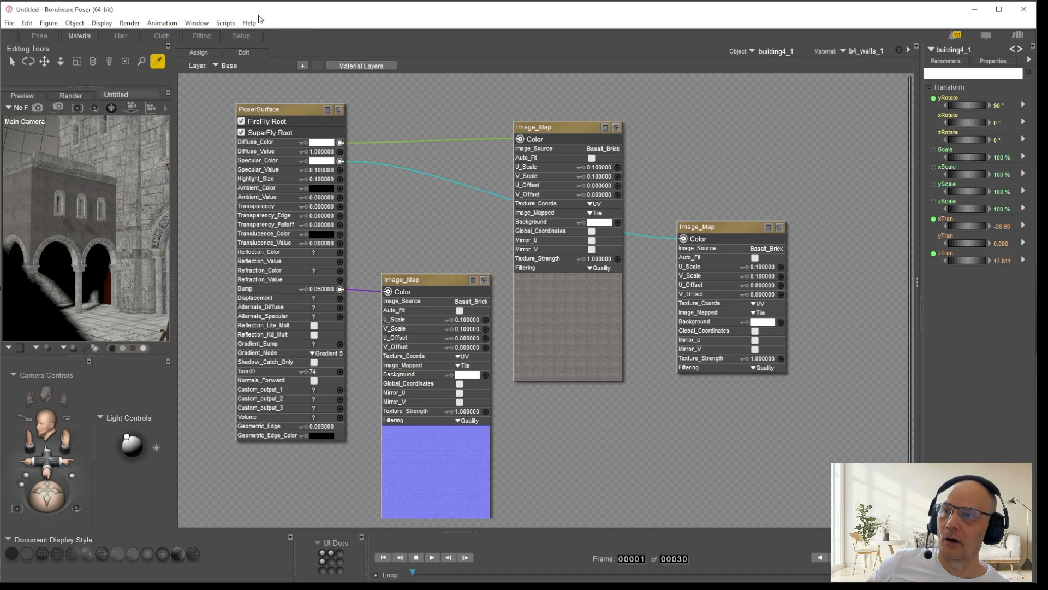
# Step: Examine in the Pose room how the brick size and rows of the two walls match at the building's corner
pyautogui.click(39, 35)
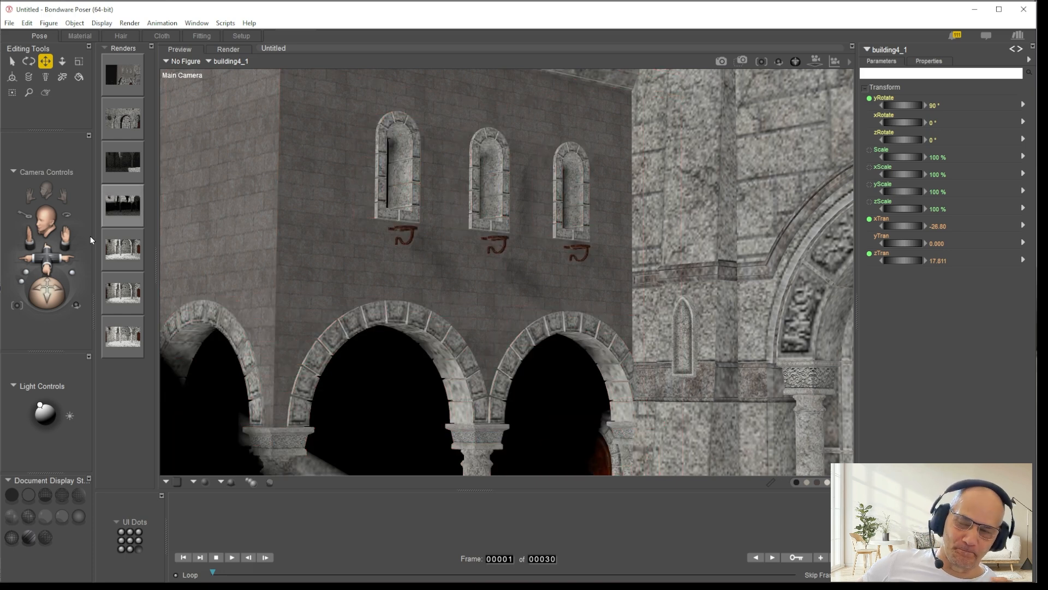
pyautogui.moveTo(46, 257)
pyautogui.mouseDown()
pyautogui.moveTo(75, 273)
pyautogui.moveTo(77, 287)
pyautogui.moveTo(43, 238)
pyautogui.mouseUp()
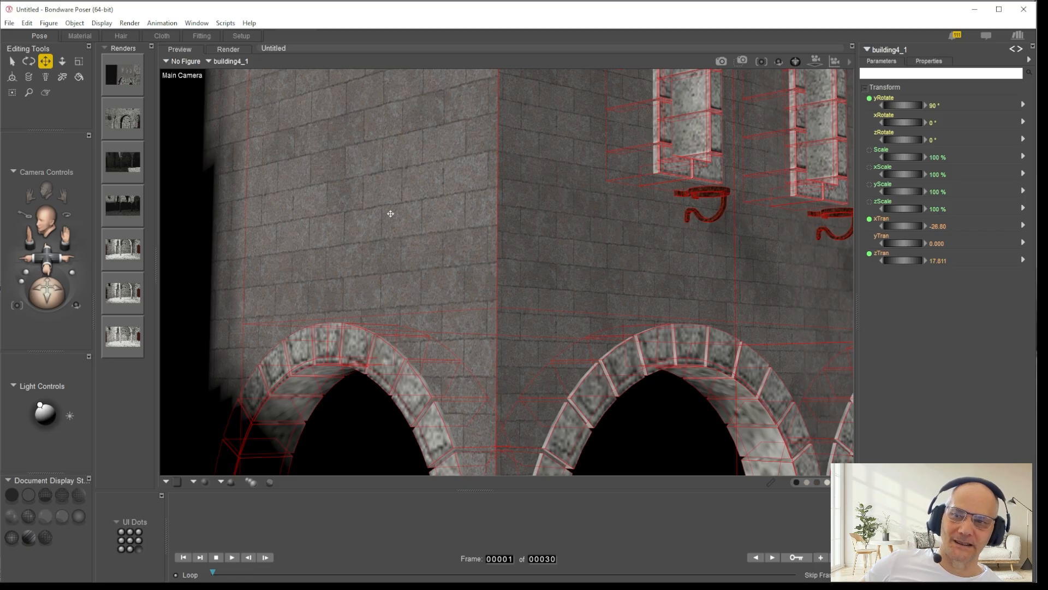
pyautogui.moveTo(47, 255); pyautogui.dragTo(62, 283)
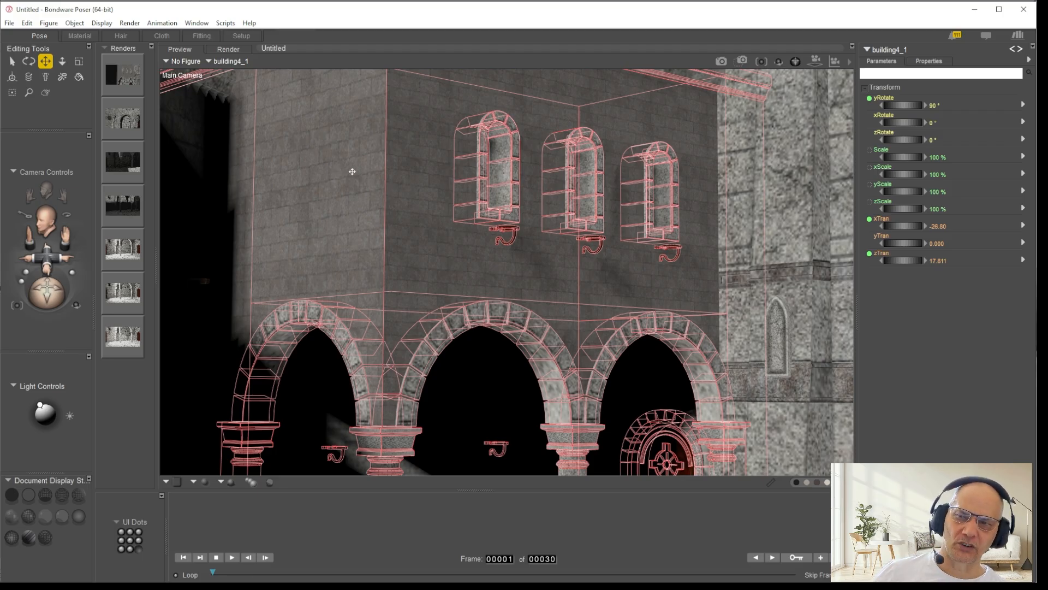
pyautogui.moveTo(67, 236); pyautogui.dragTo(76, 262)
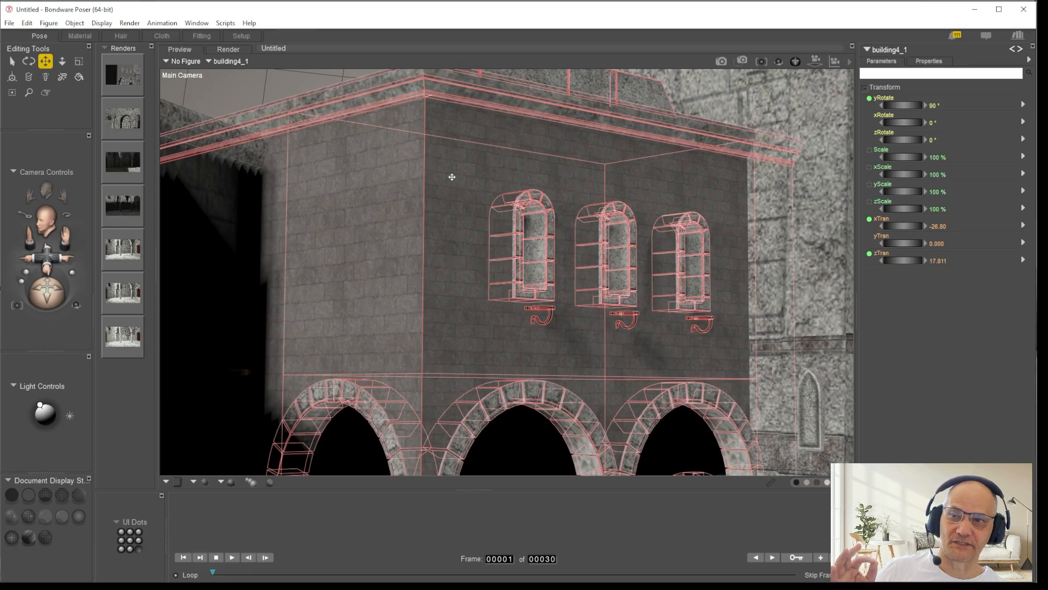
pyautogui.moveTo(44, 258)
pyautogui.mouseDown()
pyautogui.moveTo(53, 304)
pyautogui.moveTo(56, 266)
pyautogui.mouseUp()
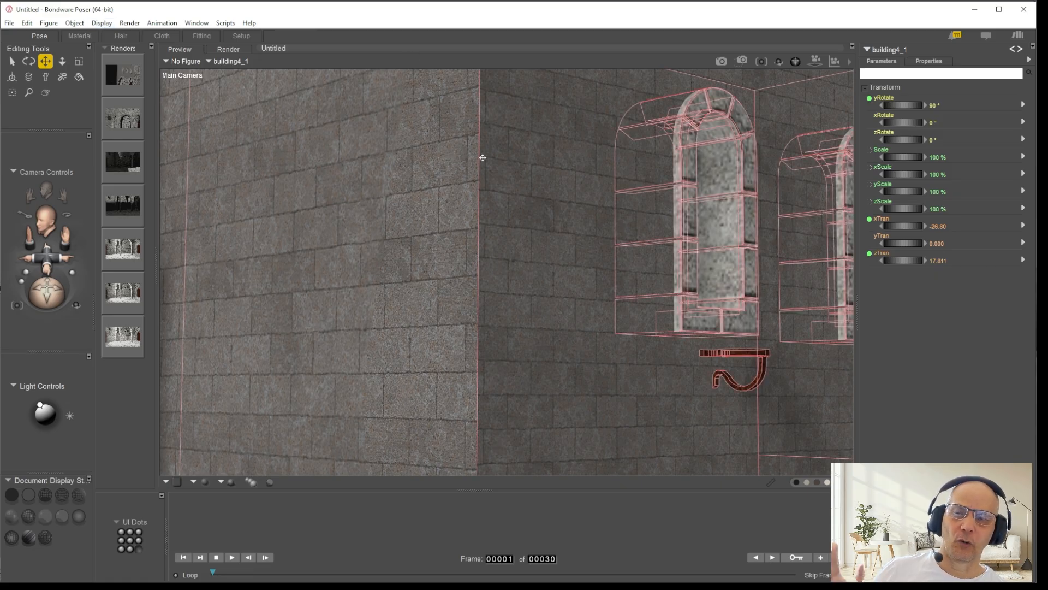
# Step: Set U_Scale and V_Scale of the Image_Map feeding Diffuse_Color on b4_walls_1 to .06
pyautogui.click(81, 35)
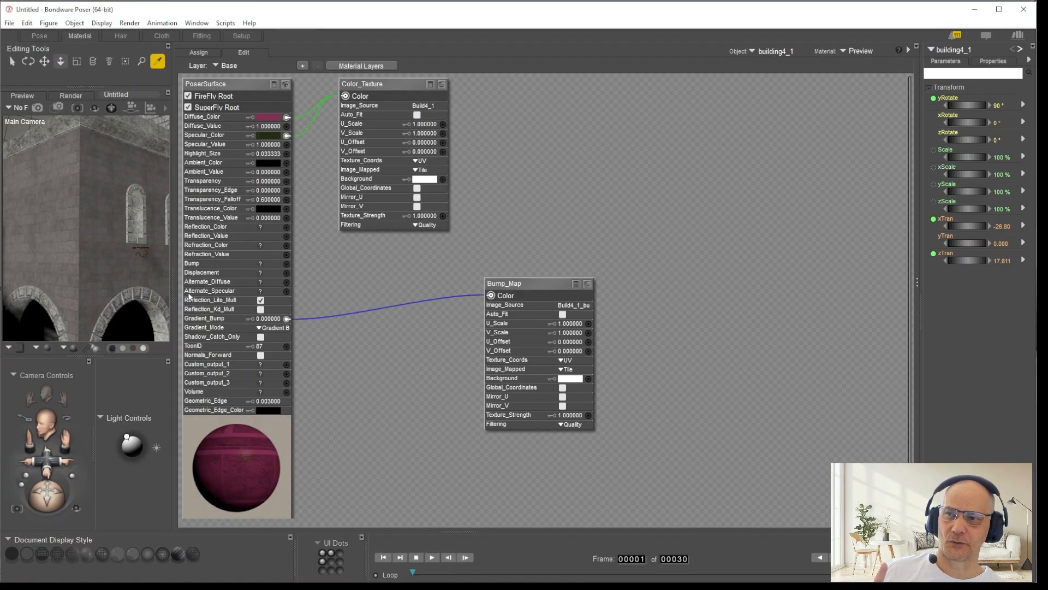
pyautogui.click(36, 196)
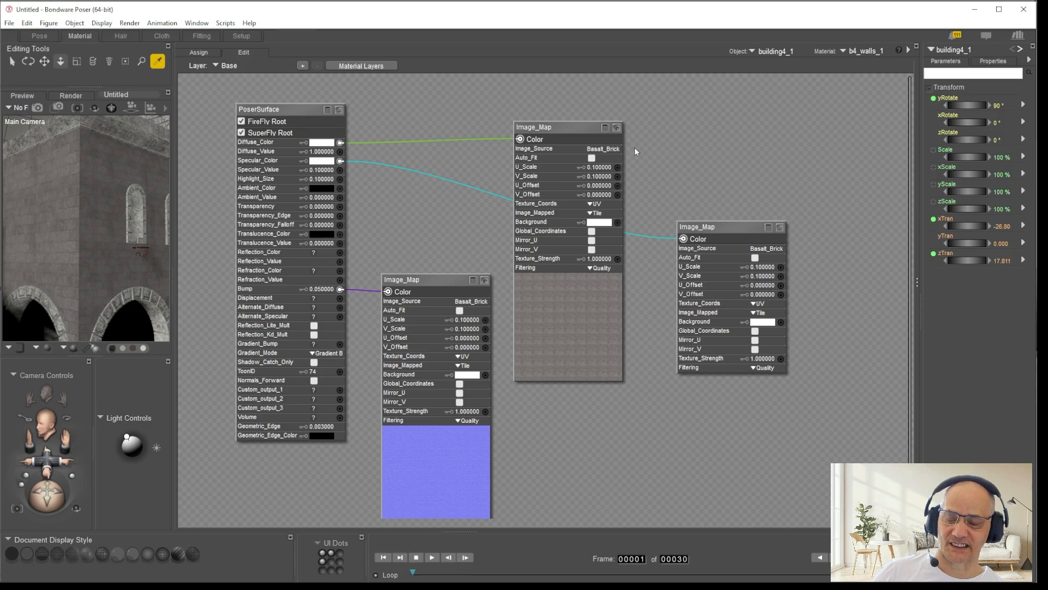
pyautogui.click(600, 168)
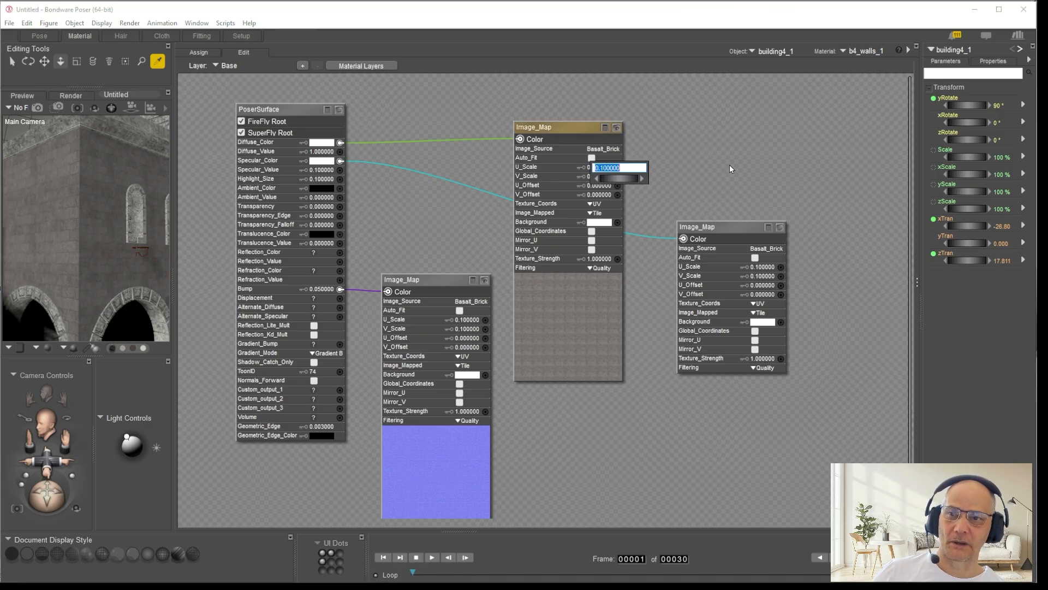
pyautogui.press('BackSpace')
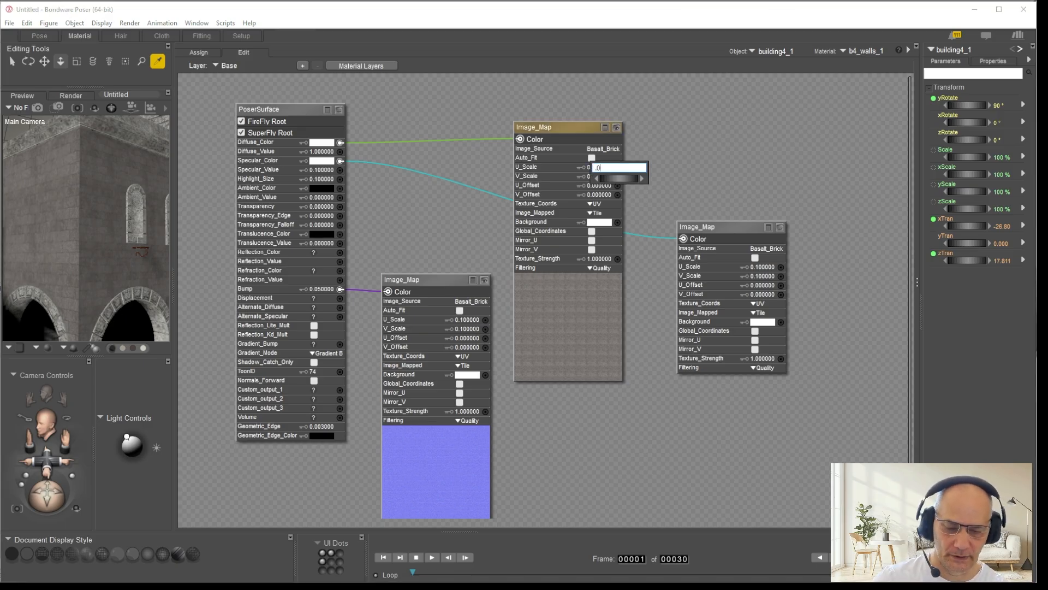
pyautogui.press('Return')
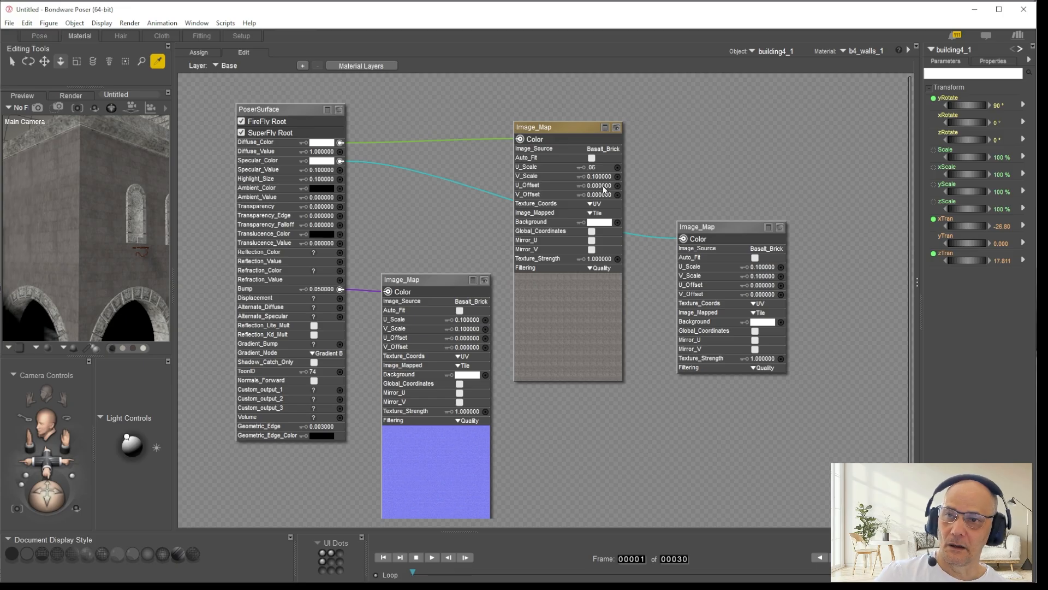
pyautogui.click(602, 177)
pyautogui.write('.6')
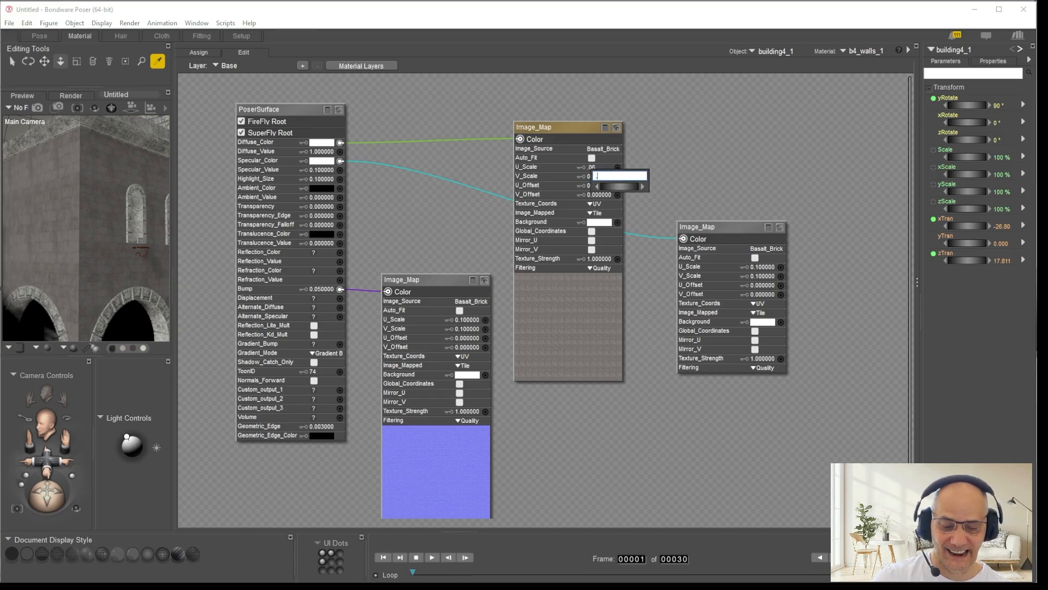
pyautogui.press('Return')
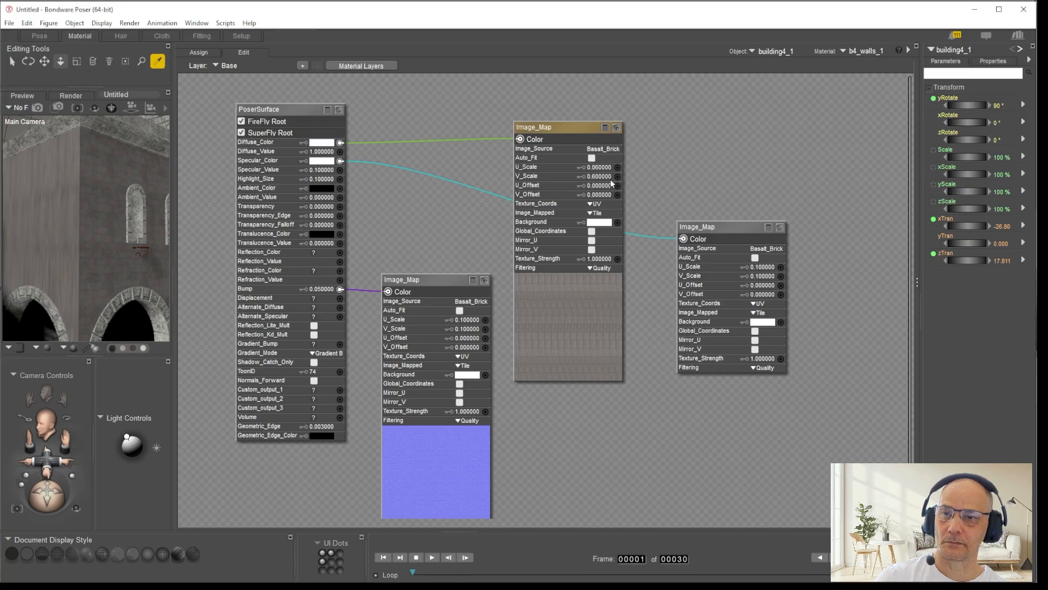
pyautogui.click(601, 178)
pyautogui.write('.0')
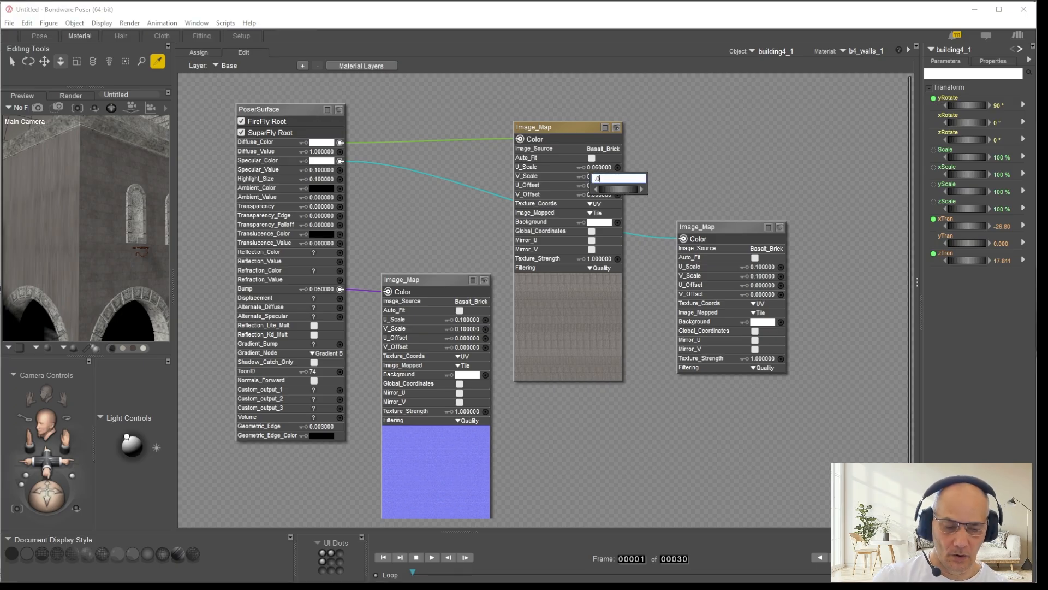
pyautogui.write('6')
pyautogui.press('Return')
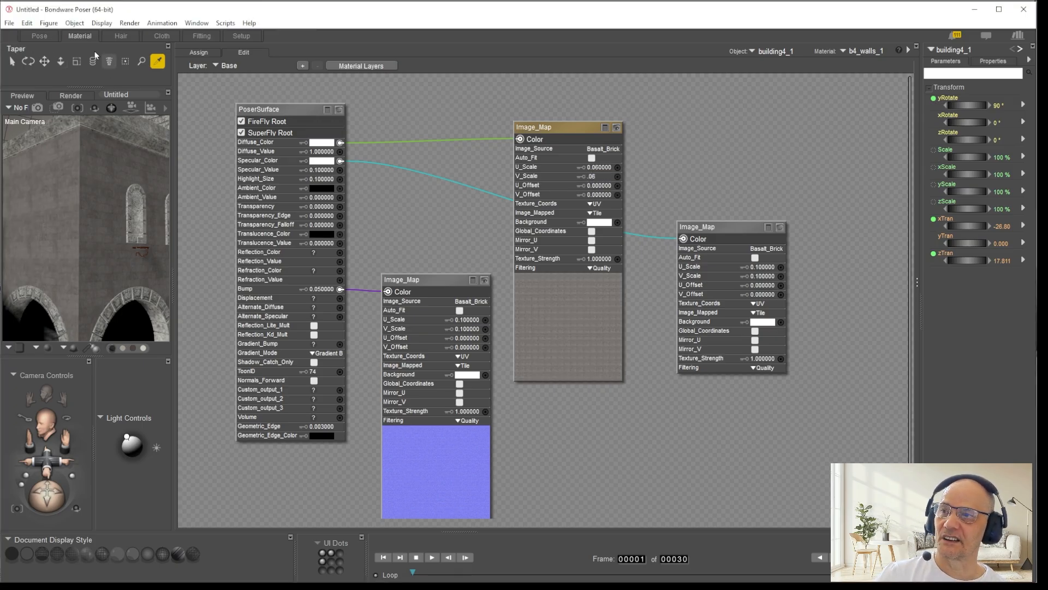
# Step: Compare the rescaled side-wall bricks with the front wall in the Pose room, and bring b4_walls_1 back up in the Material room
pyautogui.click(40, 36)
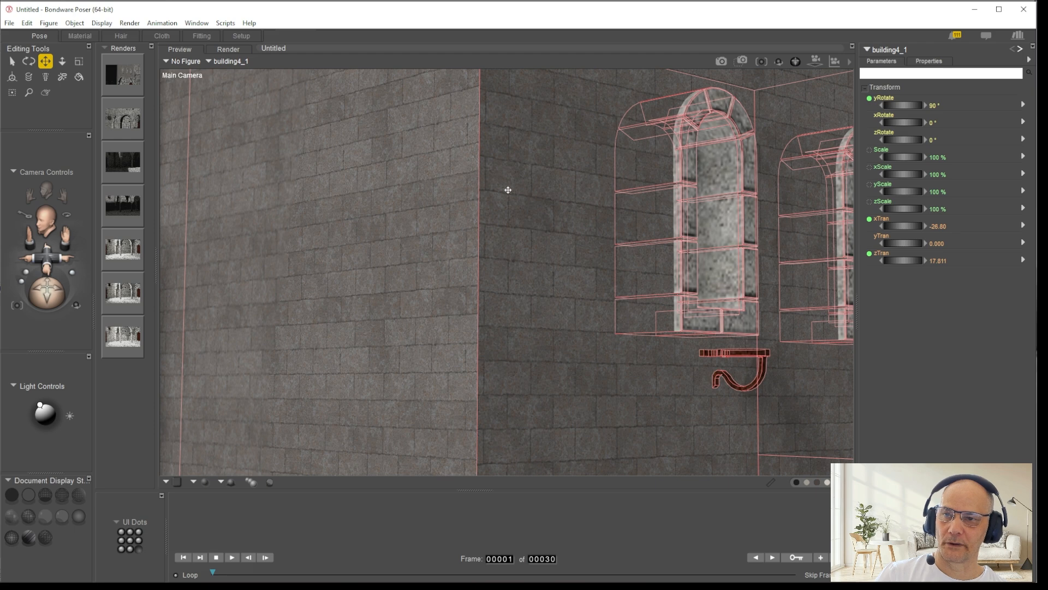
pyautogui.click(82, 33)
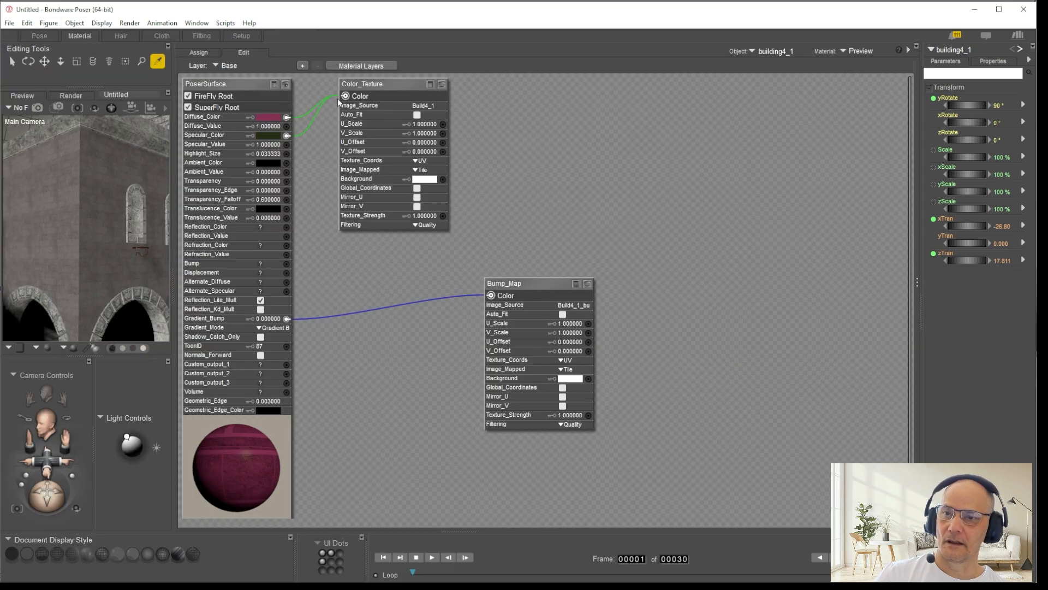
pyautogui.click(61, 203)
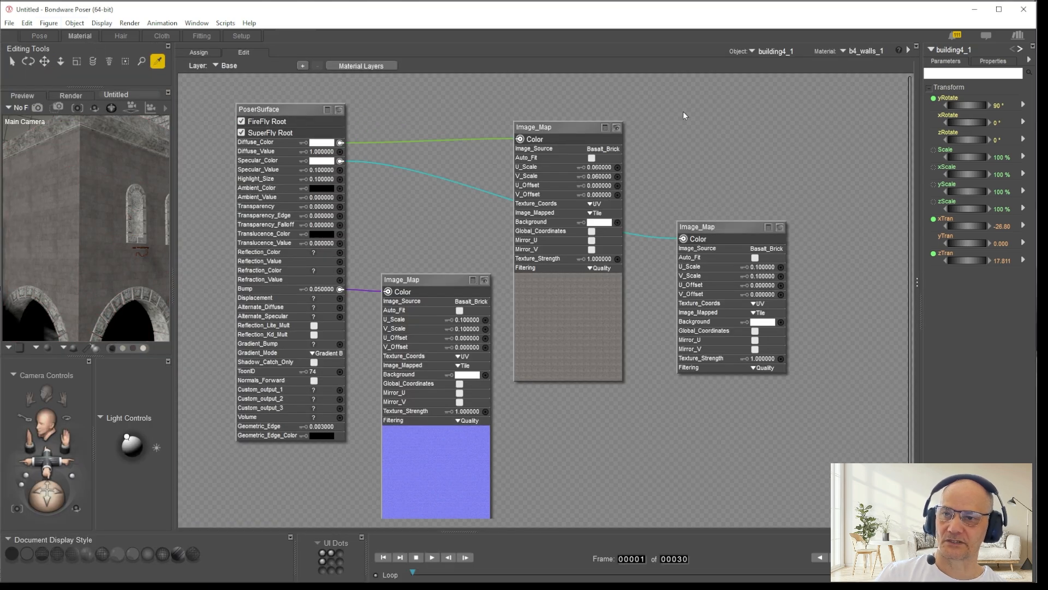
# Step: Set U_Scale and V_Scale of the Image_Map feeding Diffuse_Color on b4_walls_1 to .065 and check the corner in the Pose room
pyautogui.click(606, 167)
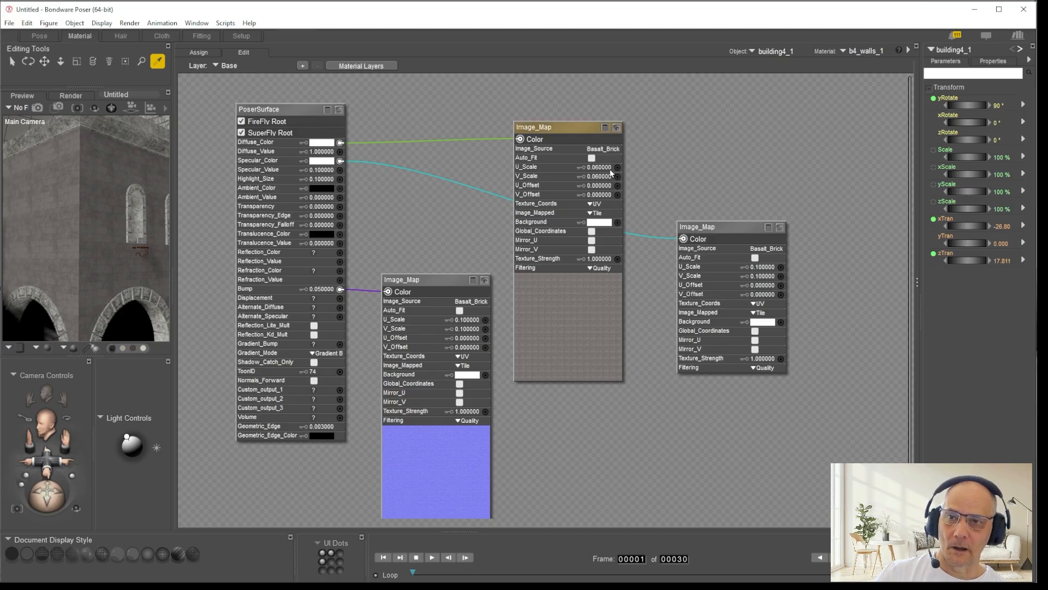
pyautogui.click(606, 171)
pyautogui.write('.065')
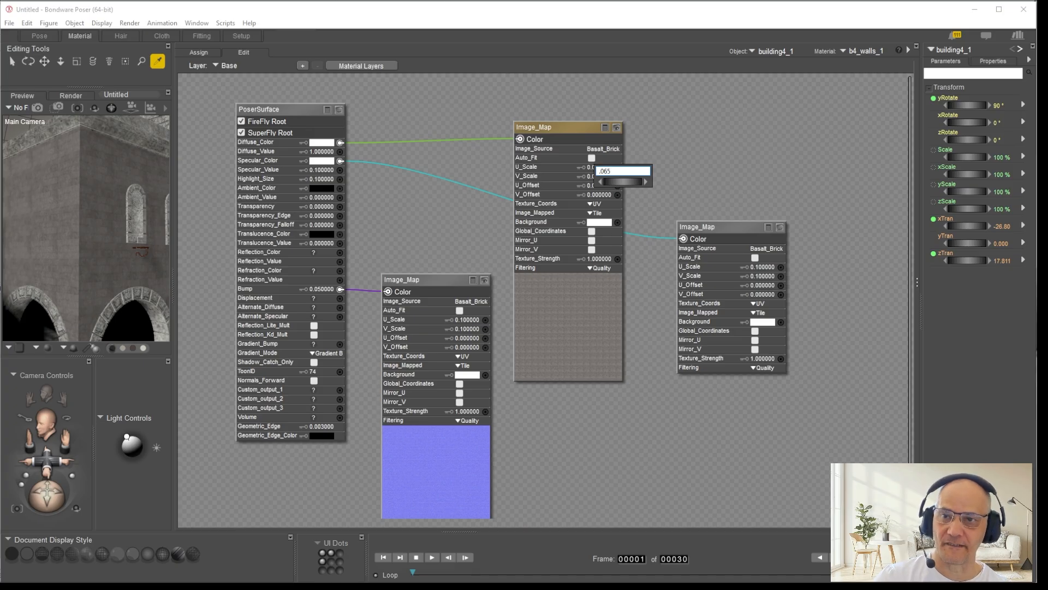
pyautogui.press('Return')
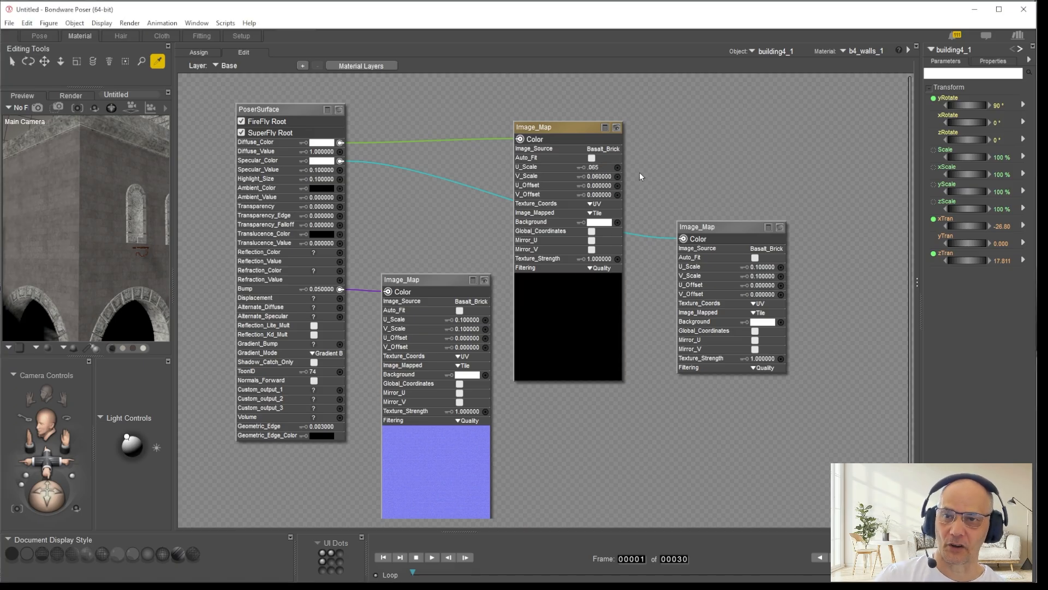
pyautogui.click(596, 178)
pyautogui.write('.065')
pyautogui.press('Return')
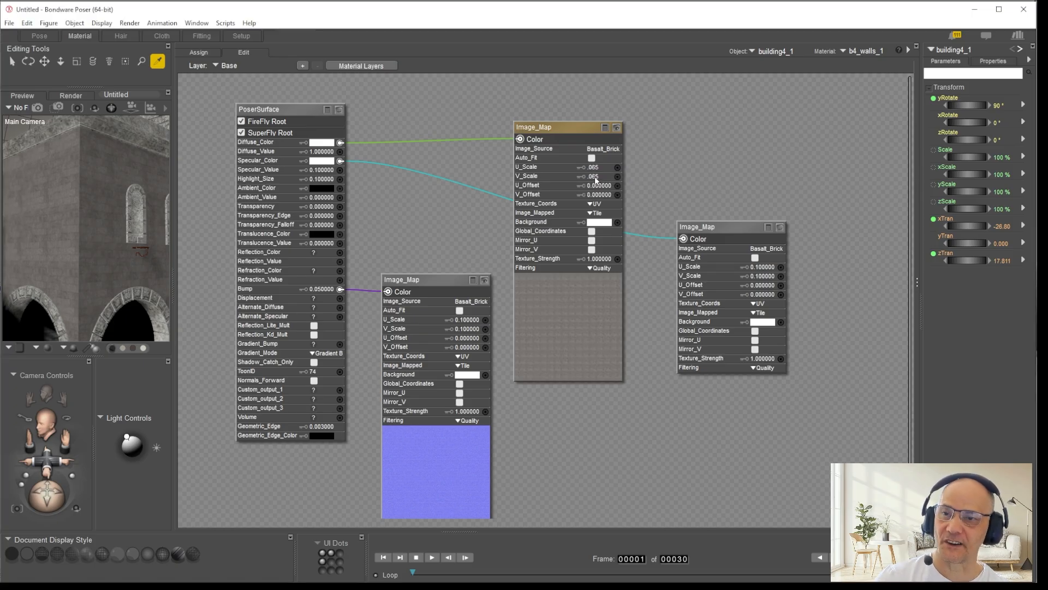
pyautogui.click(39, 37)
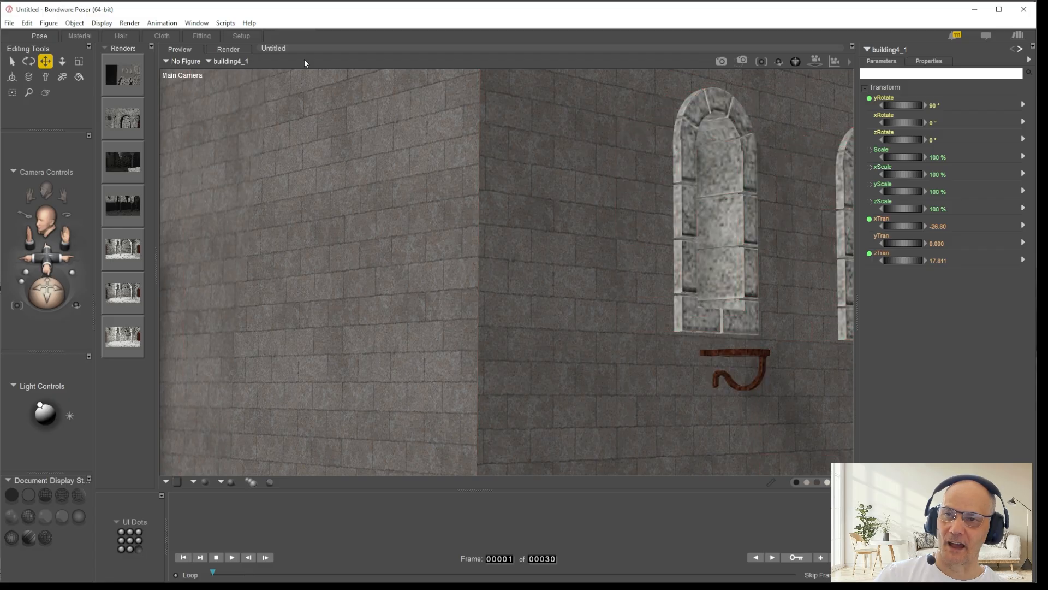
pyautogui.click(80, 36)
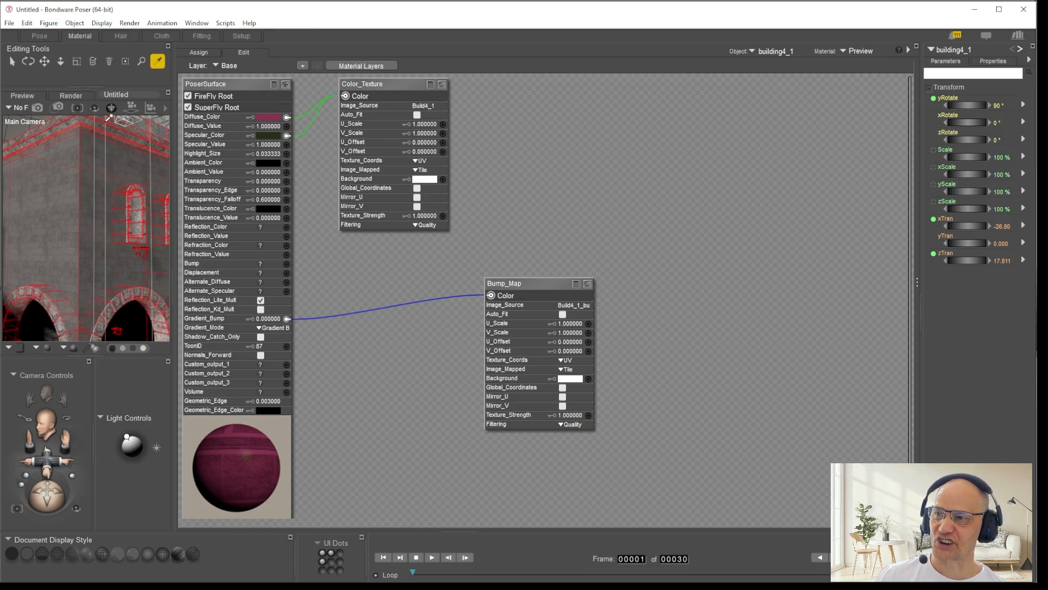
pyautogui.click(423, 143)
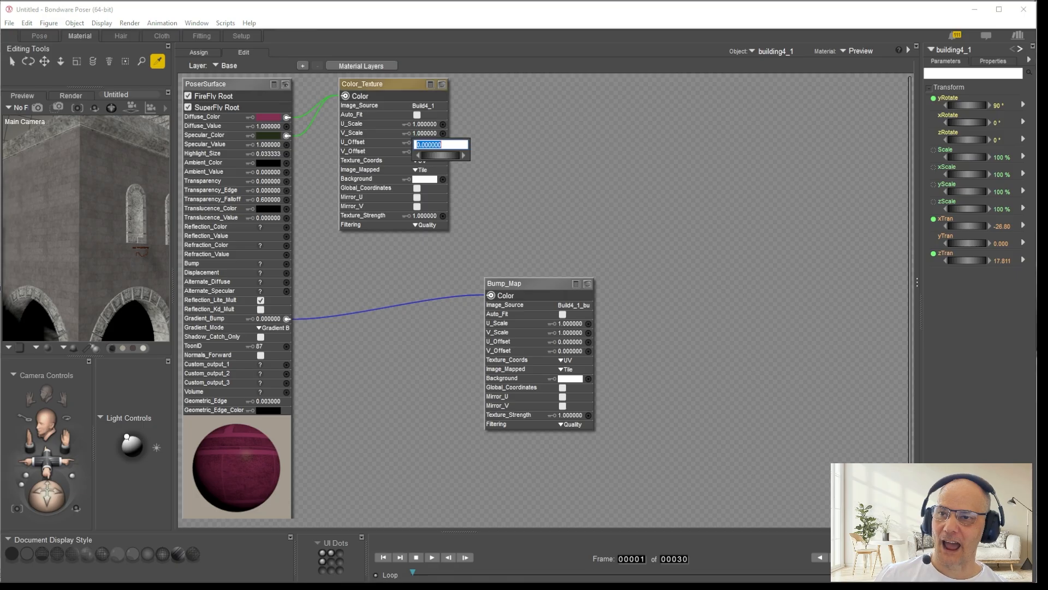
pyautogui.press('BackSpace')
pyautogui.press('Return')
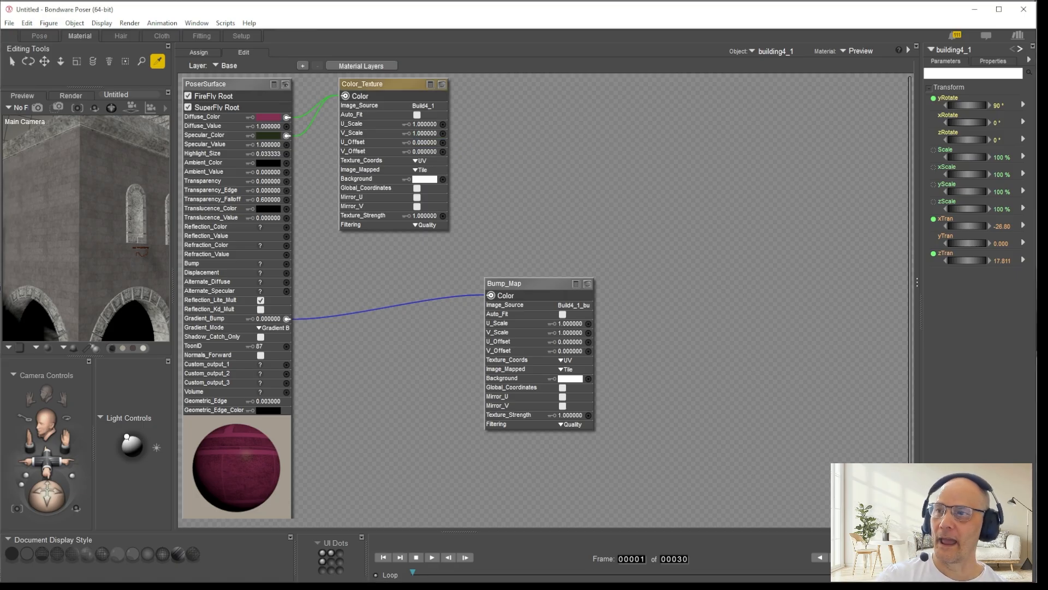
# Step: Compare the brick rows at the building's corner, and inspect the source texture of b4_walls_1's diffuse Image_Map
pyautogui.click(45, 34)
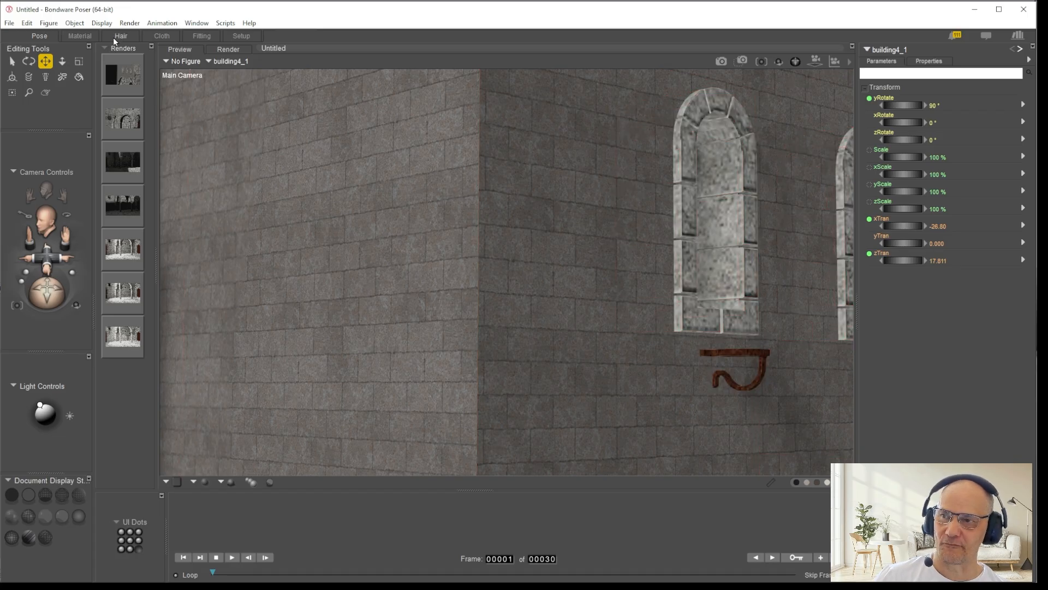
pyautogui.click(79, 36)
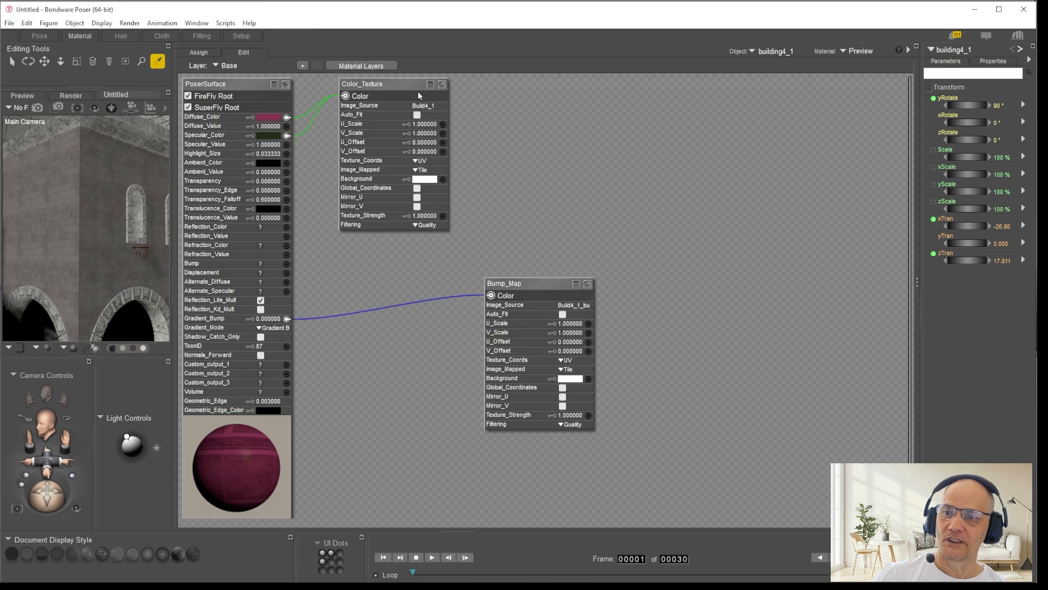
pyautogui.click(57, 165)
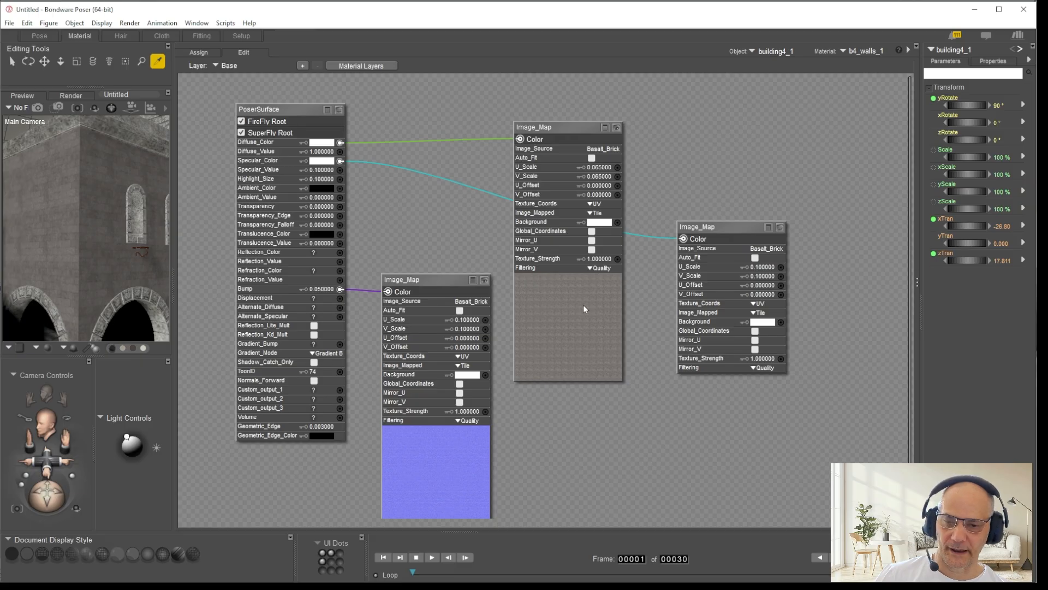
pyautogui.click(607, 150)
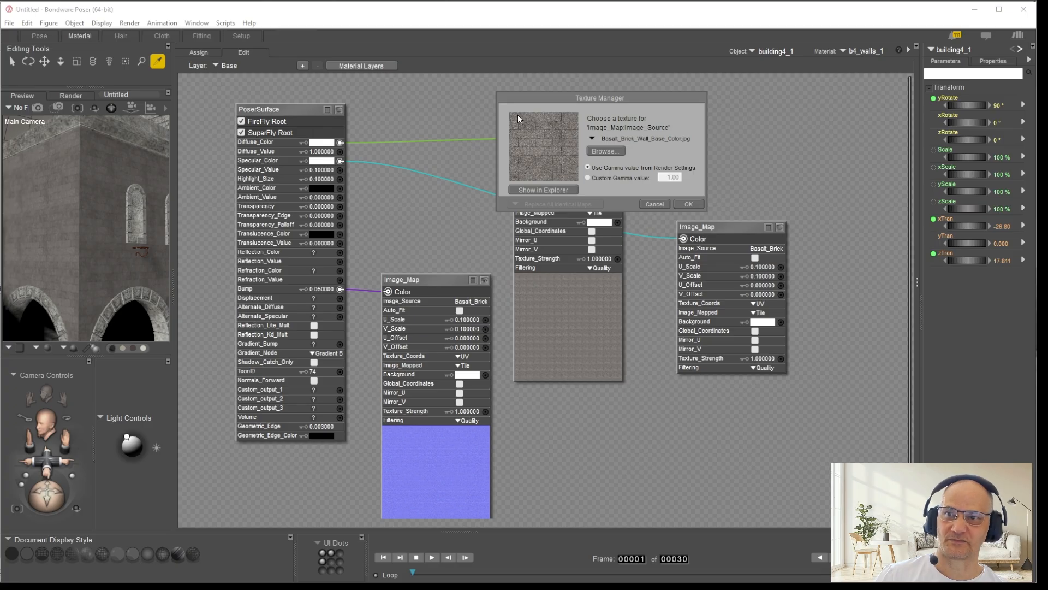
pyautogui.click(688, 204)
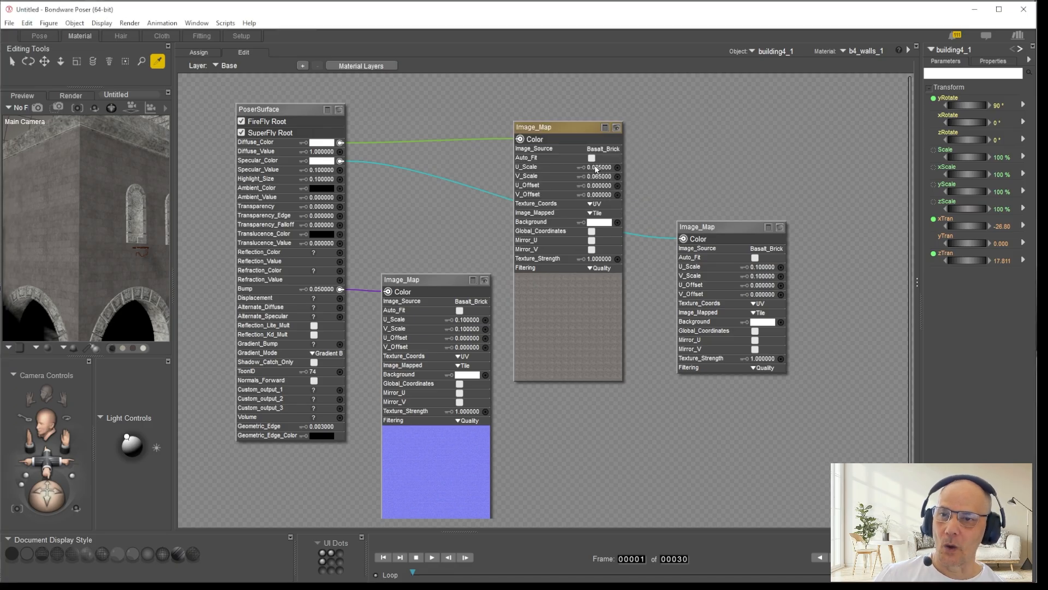
# Step: Try a V_Offset of .10 on b4_walls_1's diffuse Image_Map and check the brick rows in the Pose room
pyautogui.click(599, 197)
pyautogui.press('BackSpace')
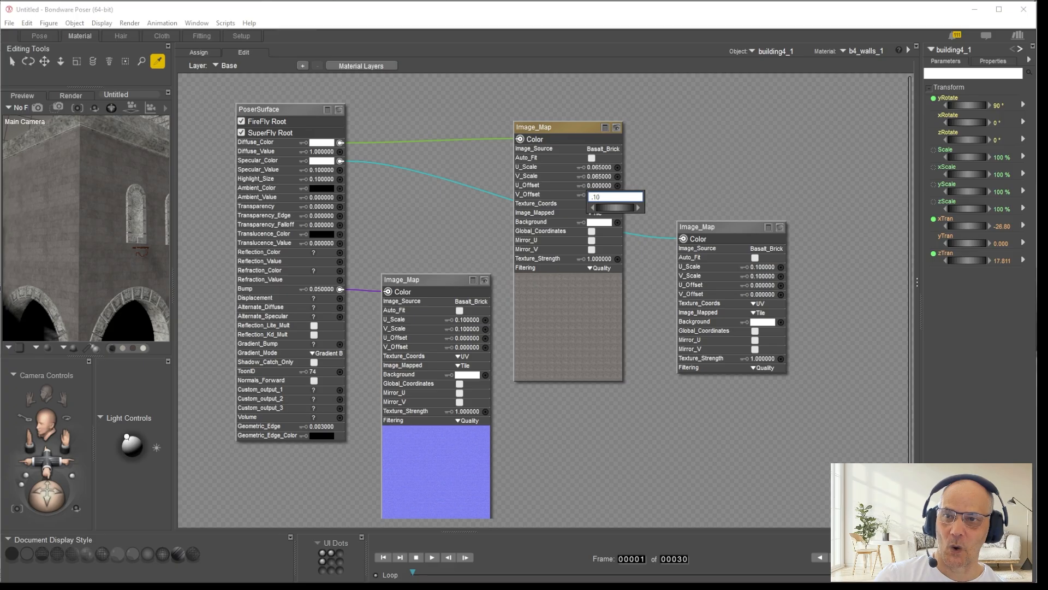
pyautogui.press('Return')
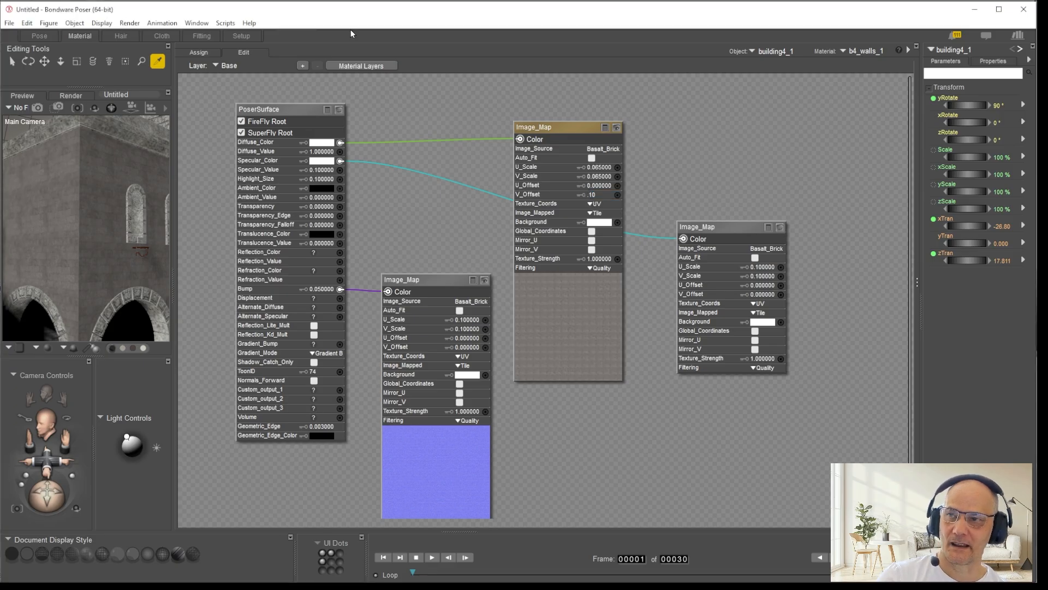
pyautogui.click(39, 35)
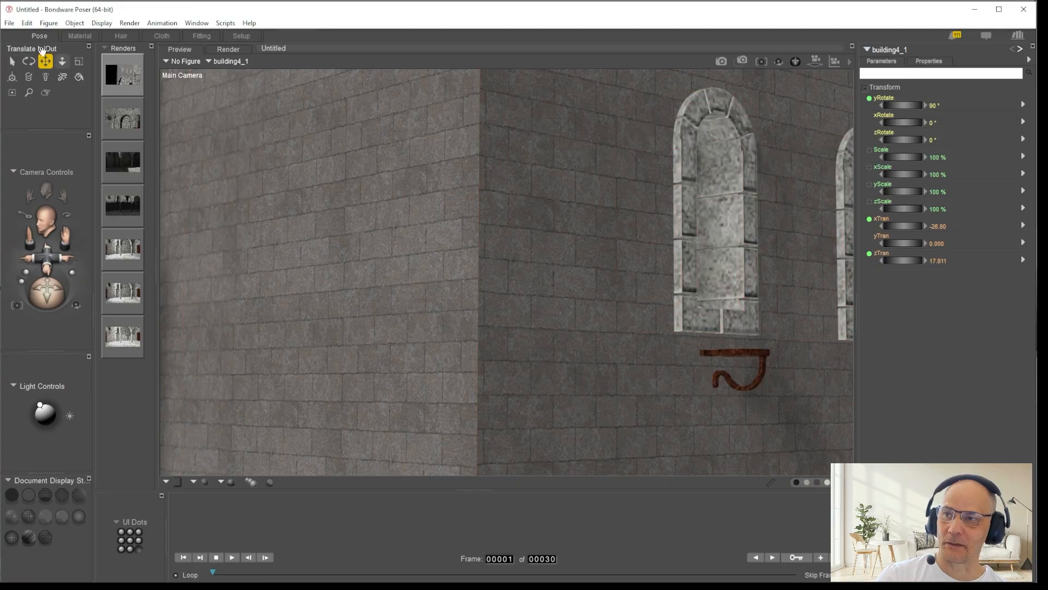
# Step: Set V_Offset of the Image_Map feeding Diffuse_Color on b4_walls_1 to -0.1
pyautogui.click(78, 36)
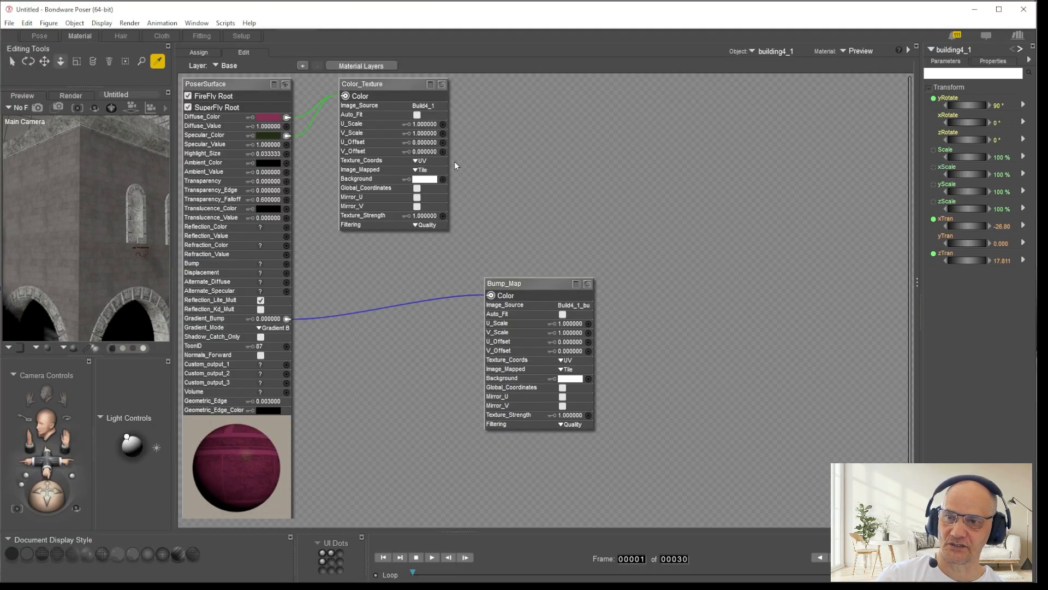
pyautogui.click(61, 194)
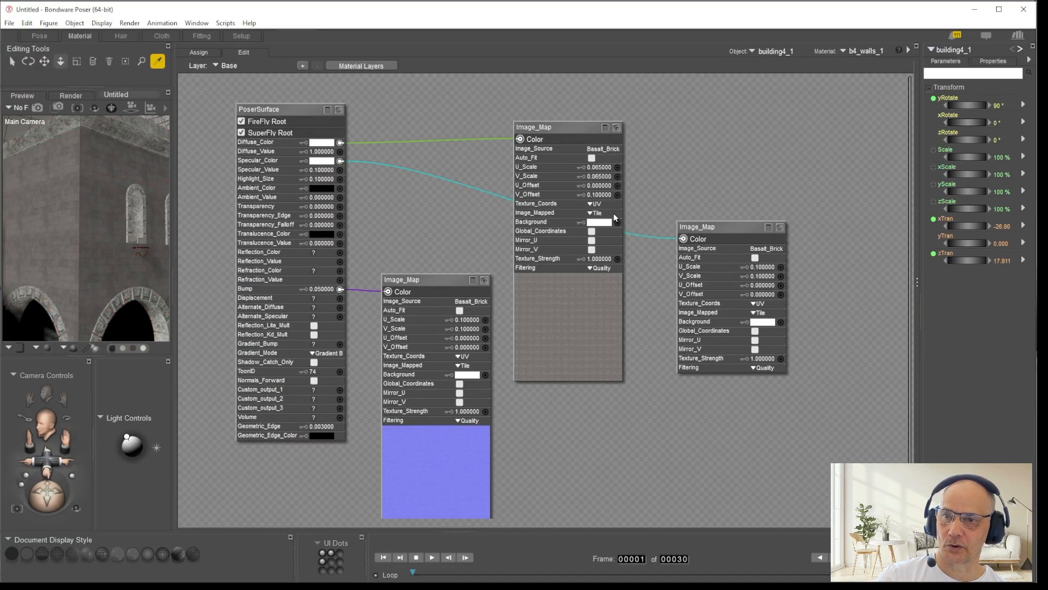
pyautogui.click(594, 198)
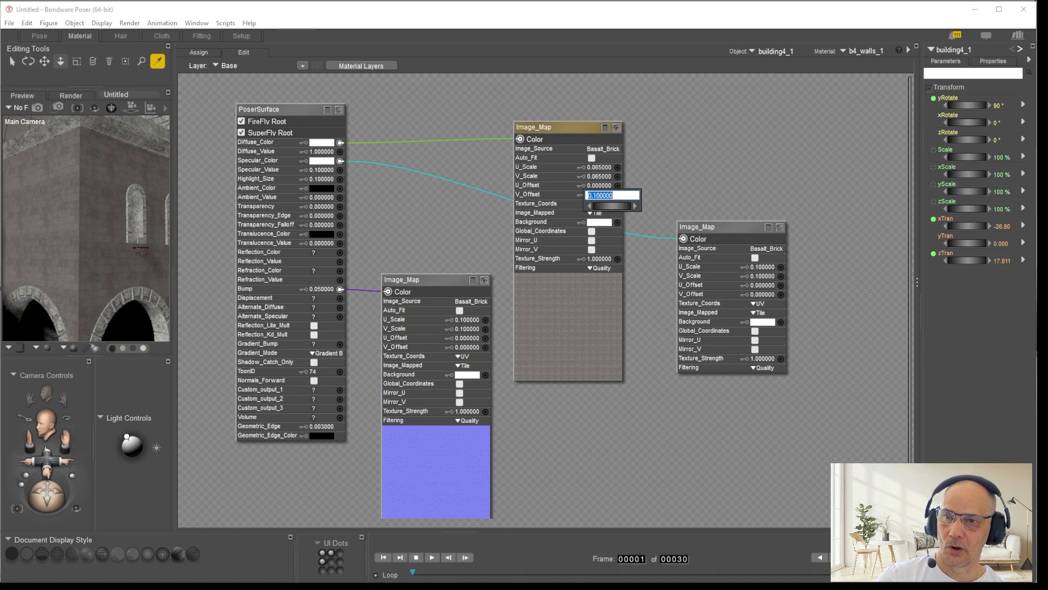
pyautogui.write('-')
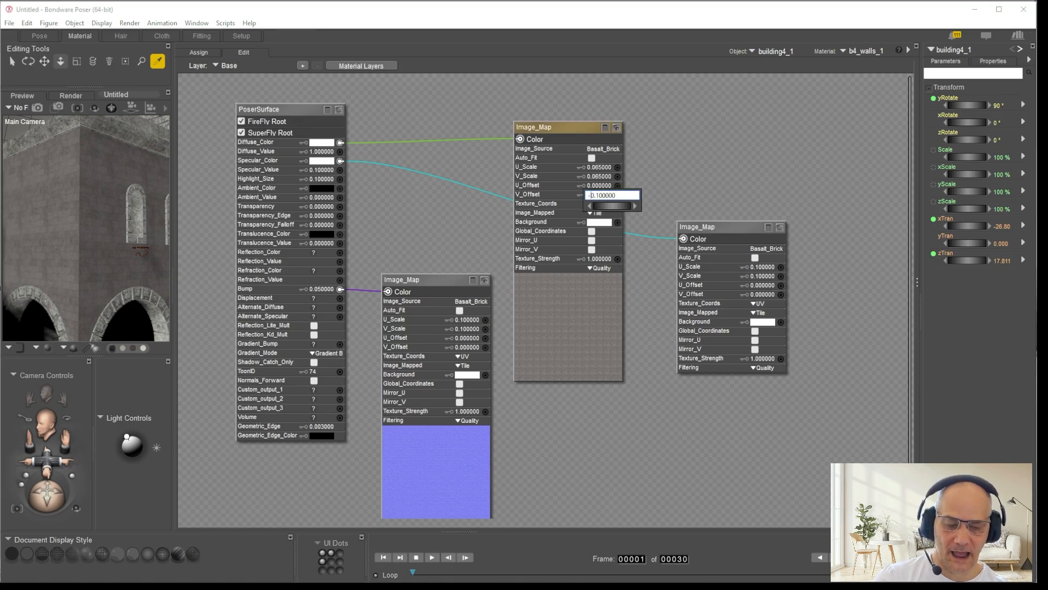
pyautogui.press('Return')
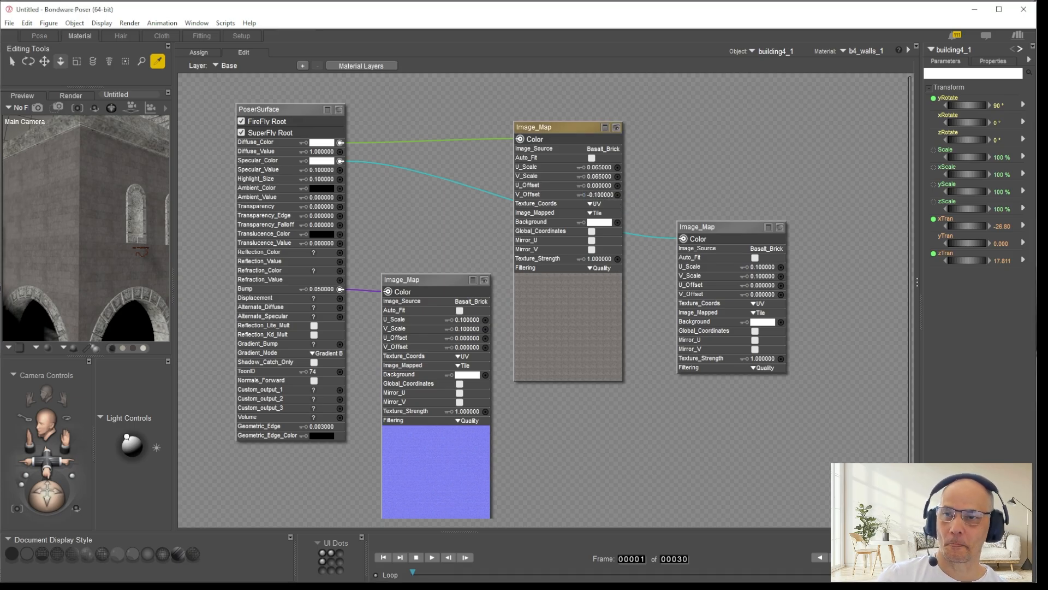
# Step: Examine the brick alignment at the building's corner in the Pose room, moving the Main Camera from close up to the arches below
pyautogui.click(41, 36)
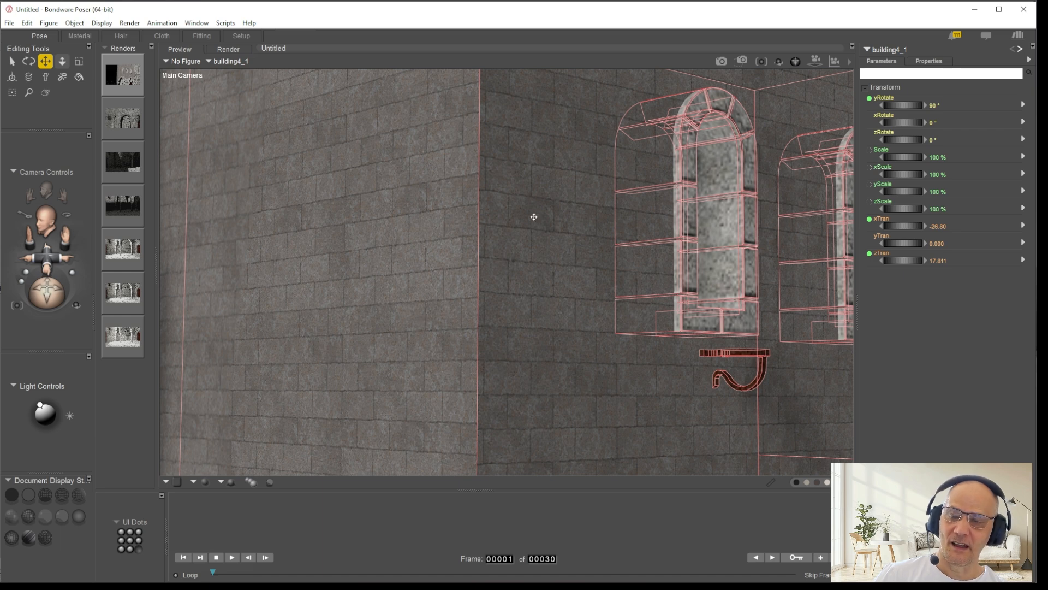
pyautogui.moveTo(46, 259)
pyautogui.mouseDown()
pyautogui.moveTo(57, 283)
pyautogui.moveTo(66, 279)
pyautogui.moveTo(58, 266)
pyautogui.mouseUp()
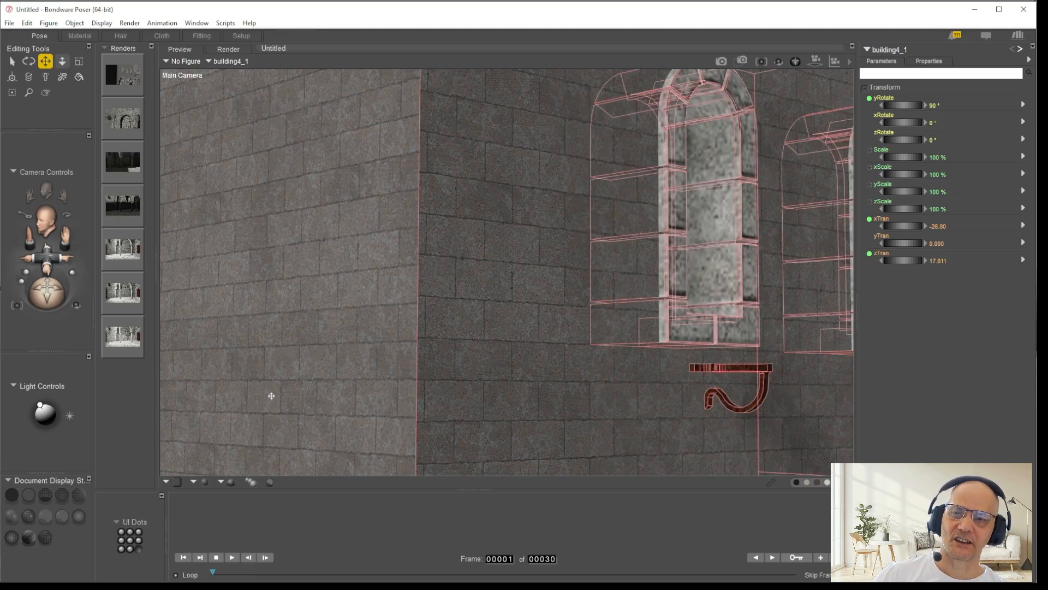
pyautogui.moveTo(48, 259); pyautogui.dragTo(79, 273)
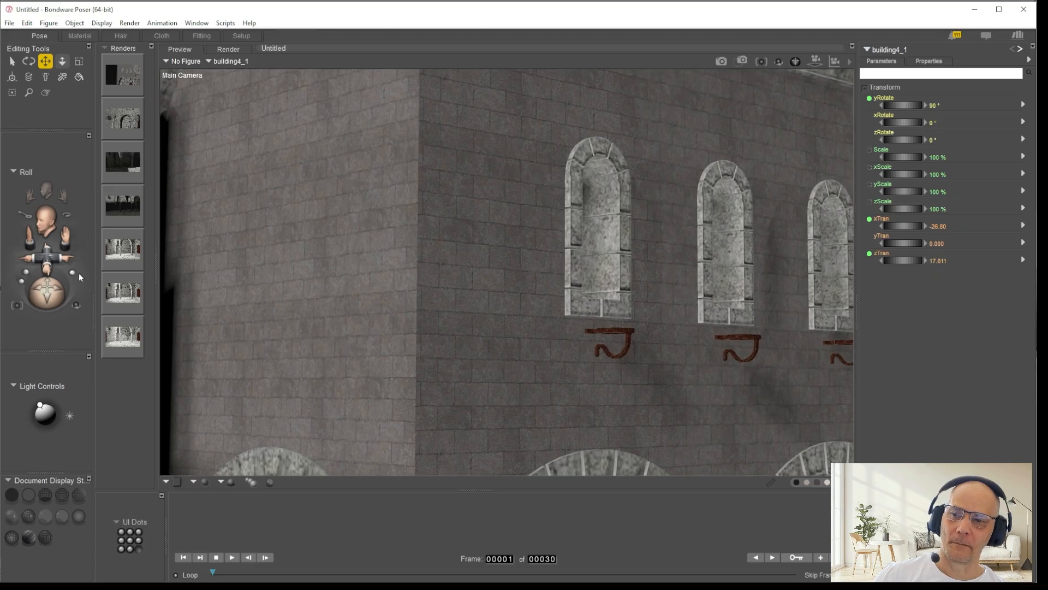
pyautogui.moveTo(65, 236); pyautogui.dragTo(70, 263)
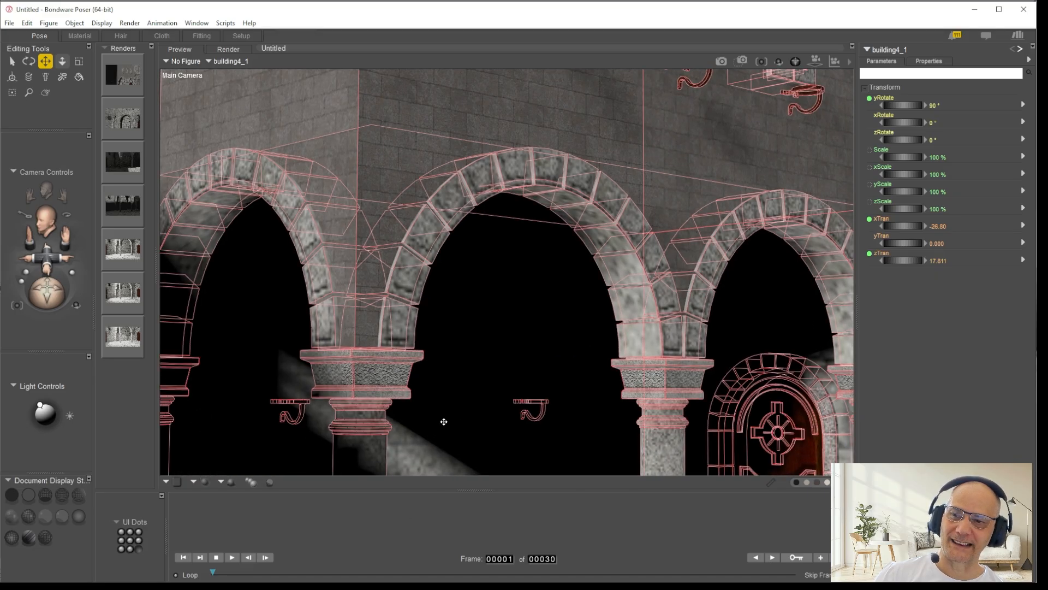